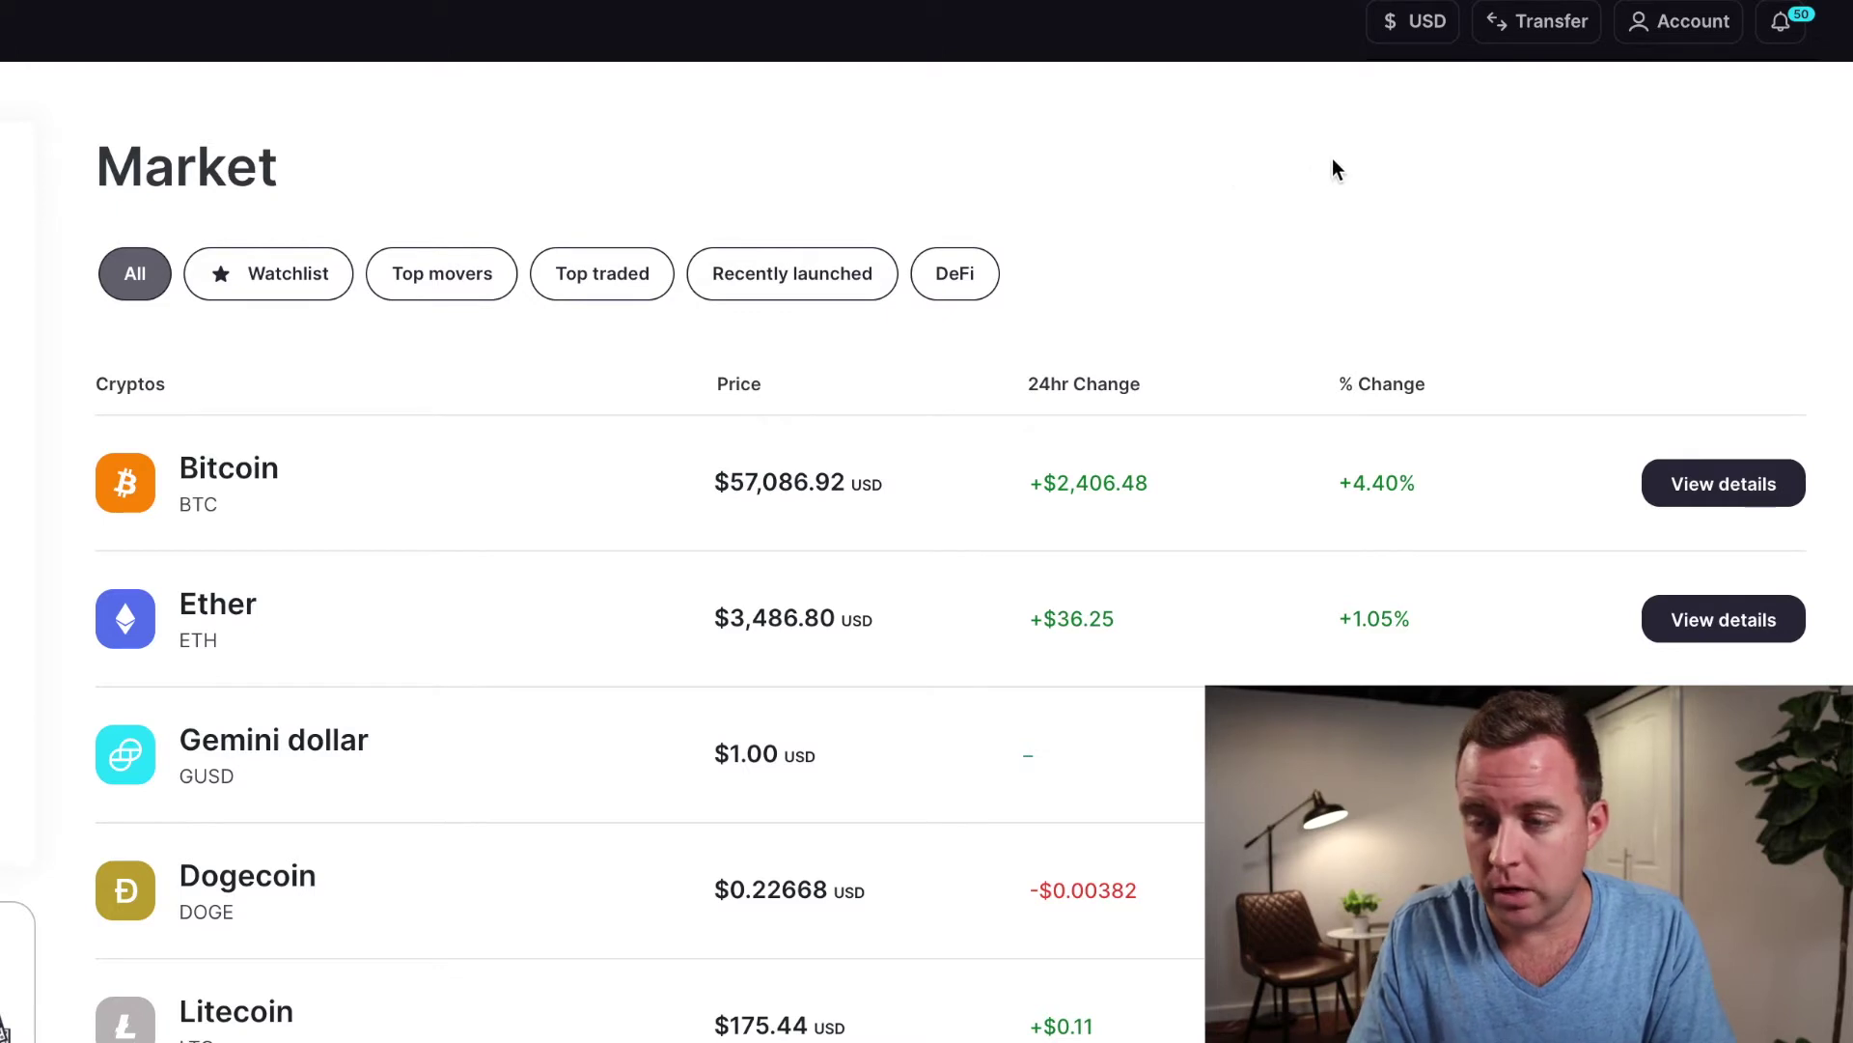
# Go to Gemini's approved withdrawal addresses in account settings.
pyautogui.click(1668, 21)
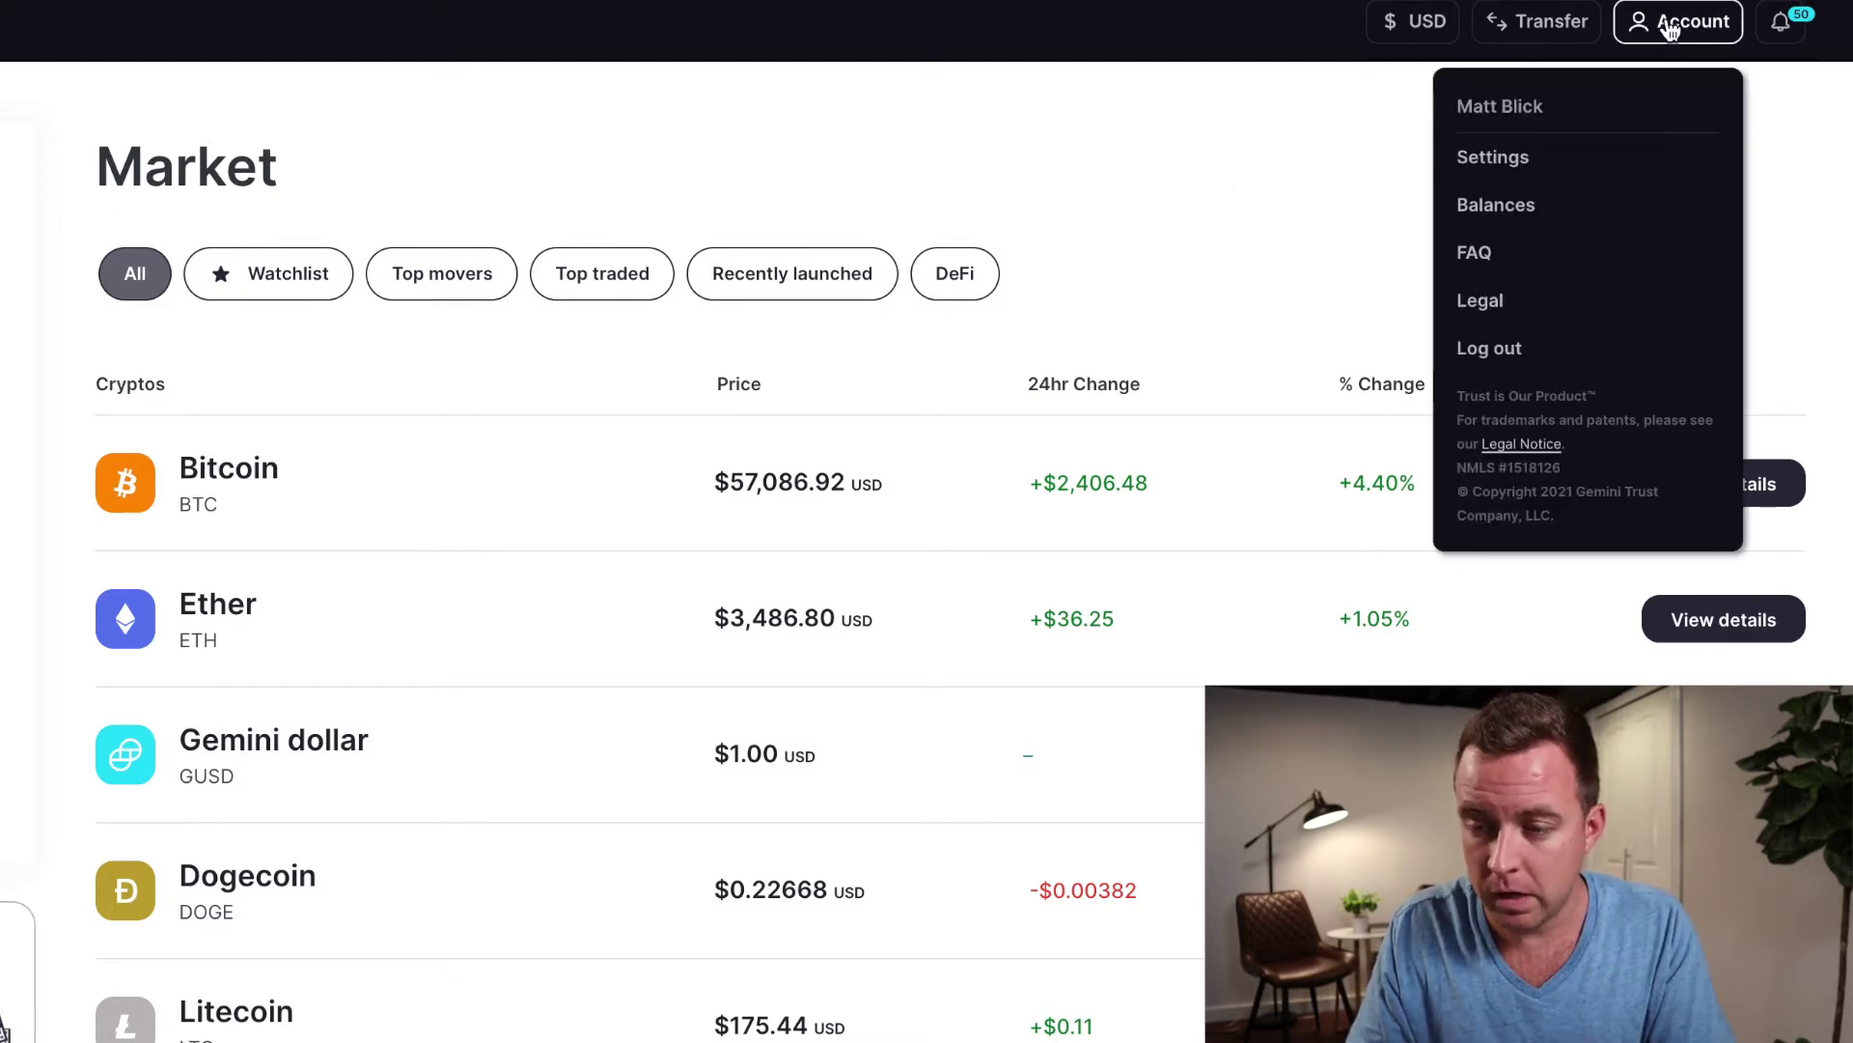
pyautogui.click(1496, 159)
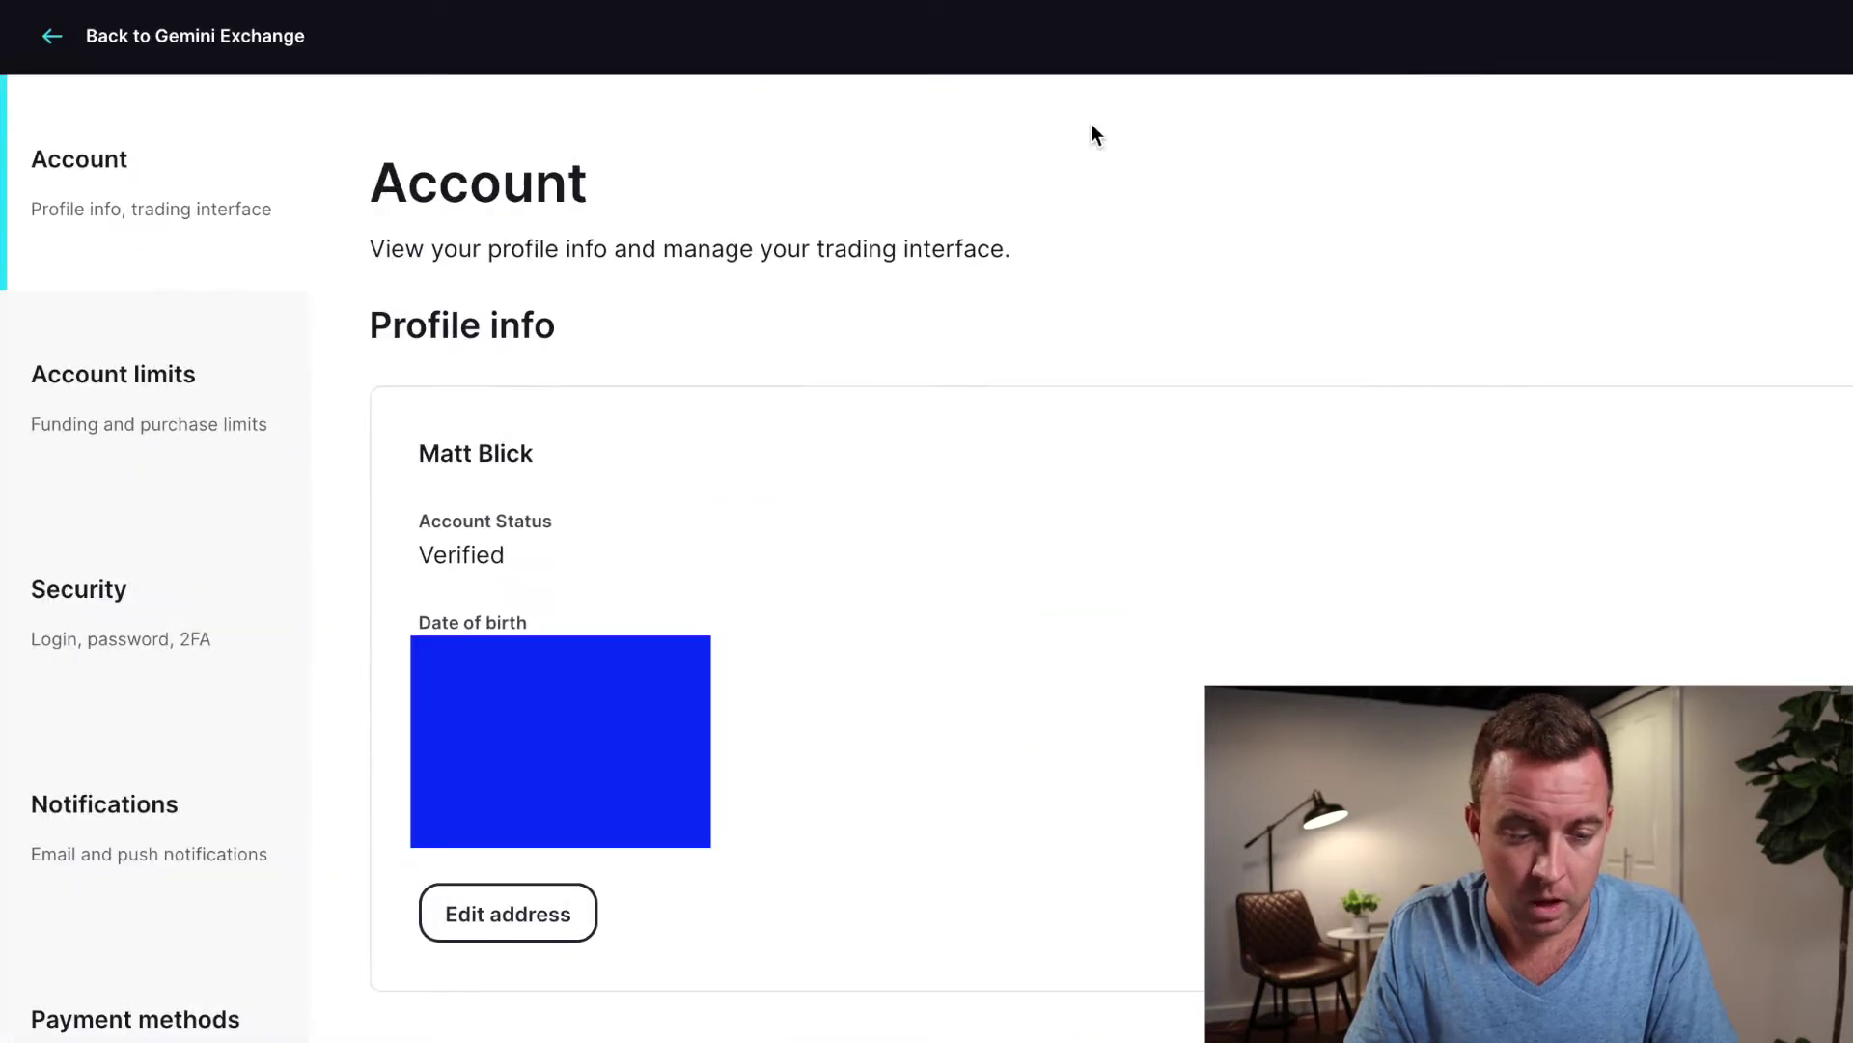
pyautogui.scroll(-3, 177, 901)
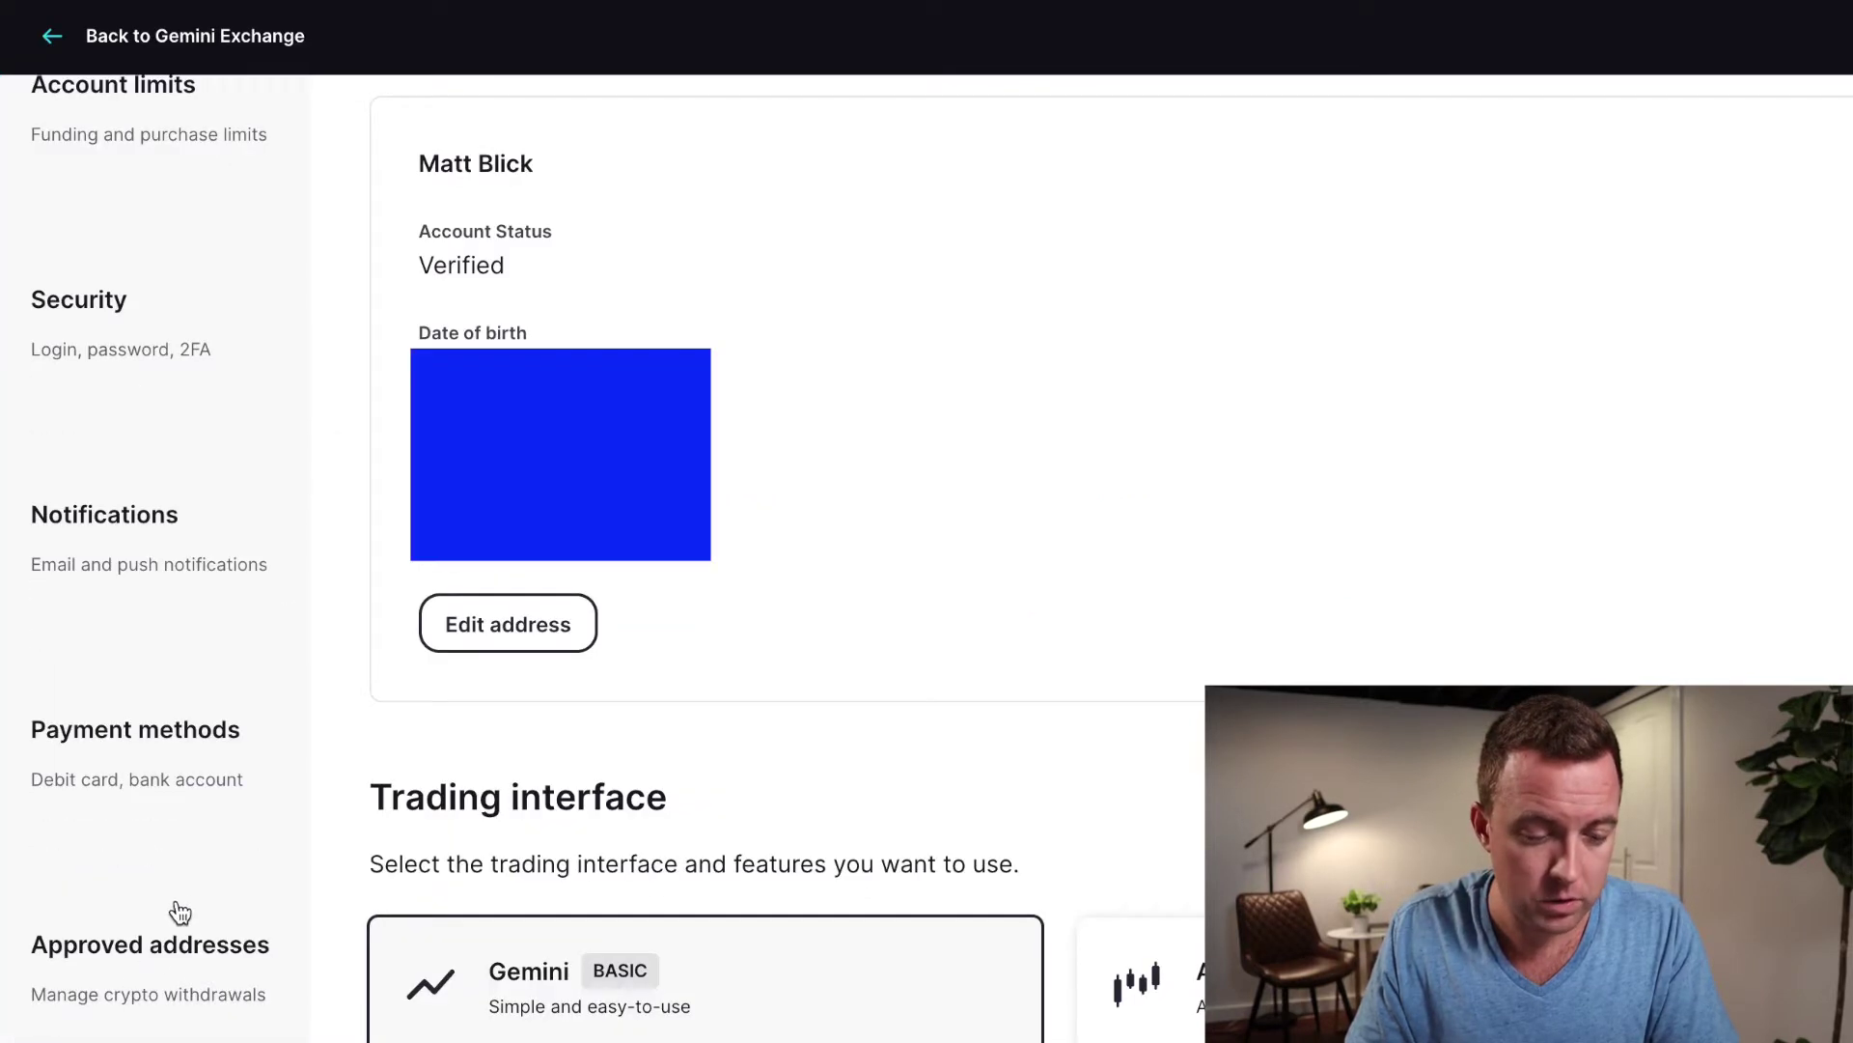
pyautogui.click(134, 983)
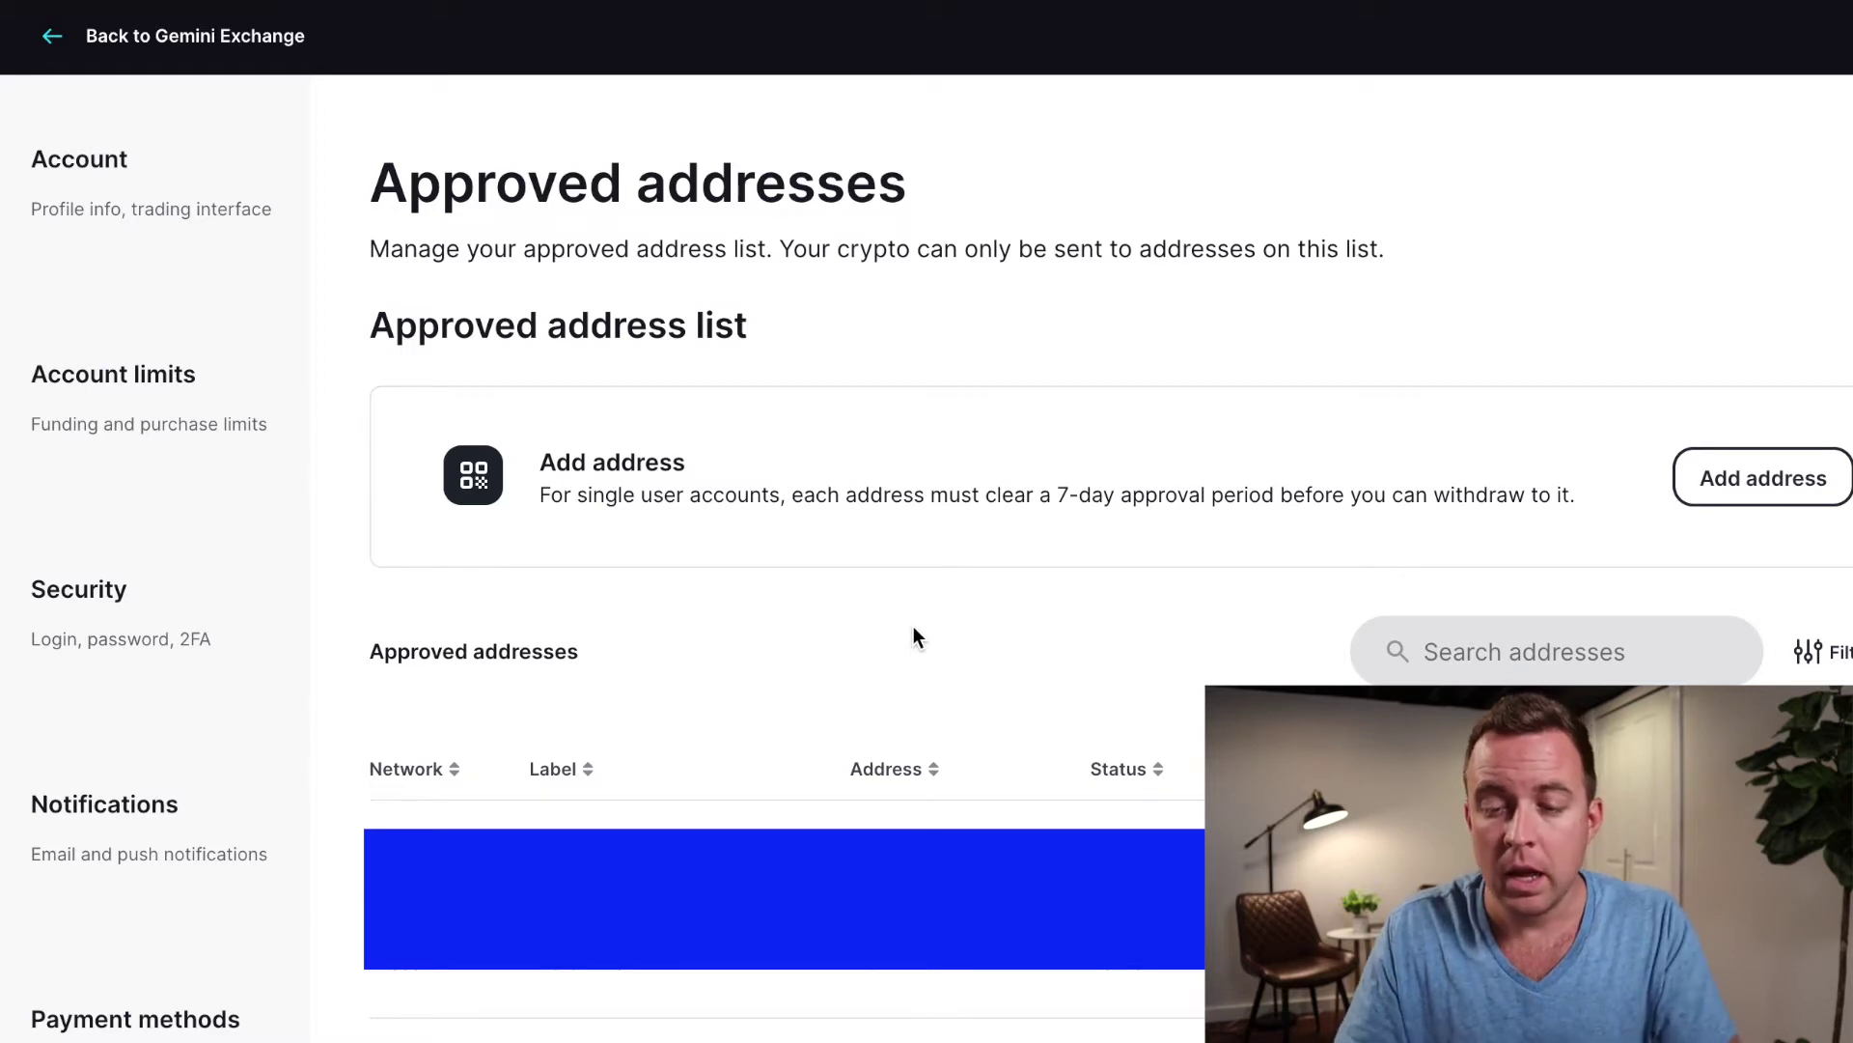
# Start a new approved address on the Bitcoin network labelled 'BTC Model T'.
pyautogui.click(1705, 473)
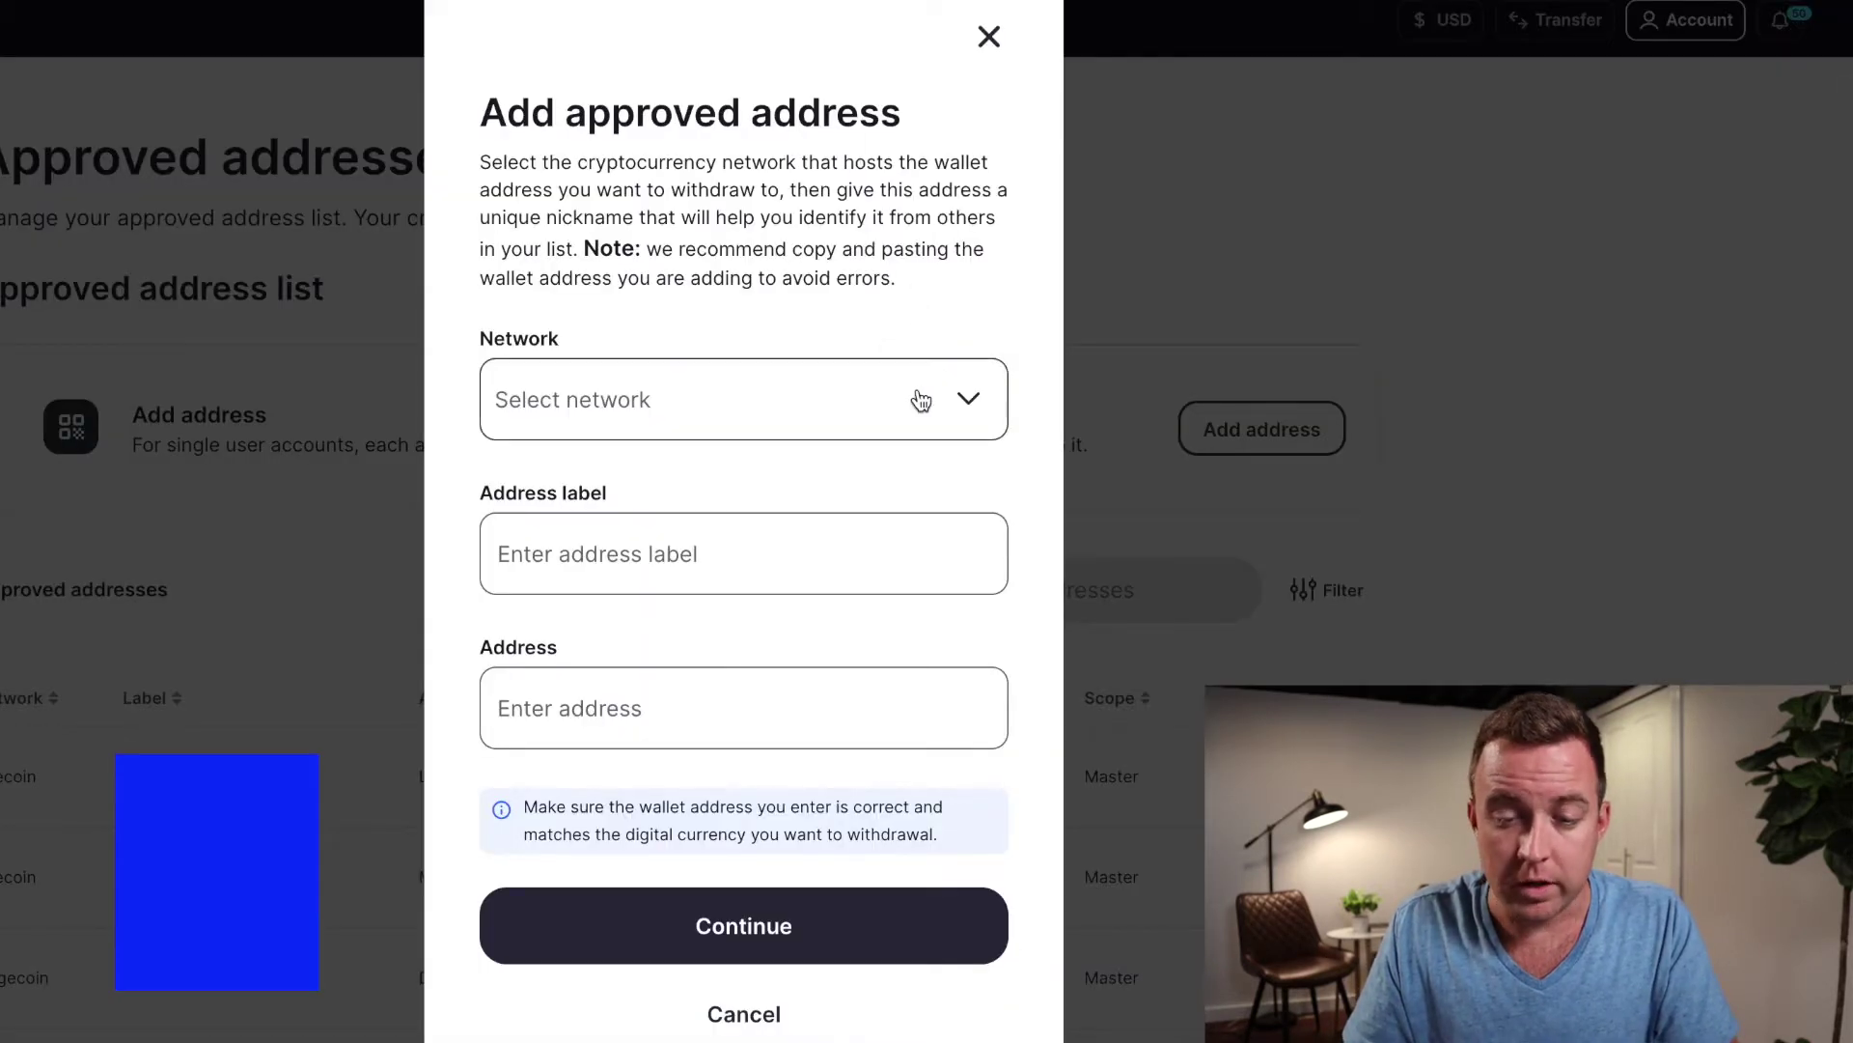
pyautogui.click(920, 400)
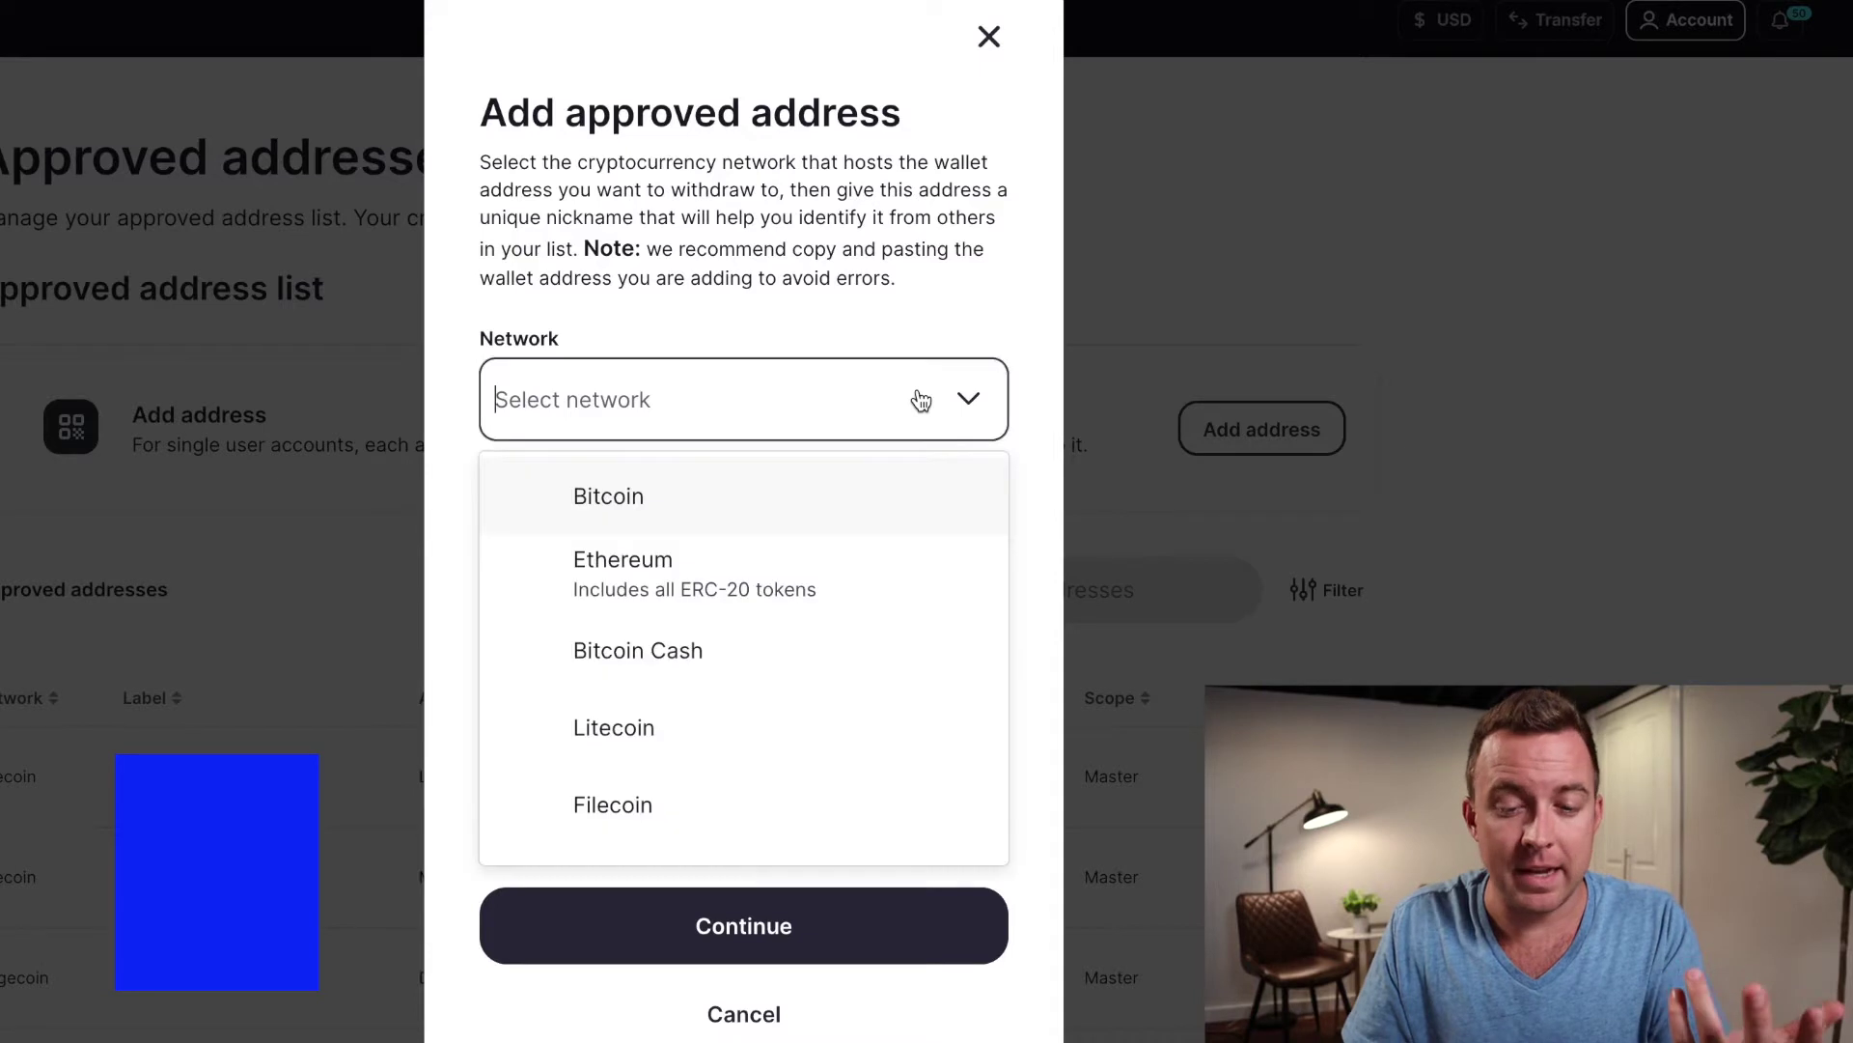
pyautogui.click(645, 496)
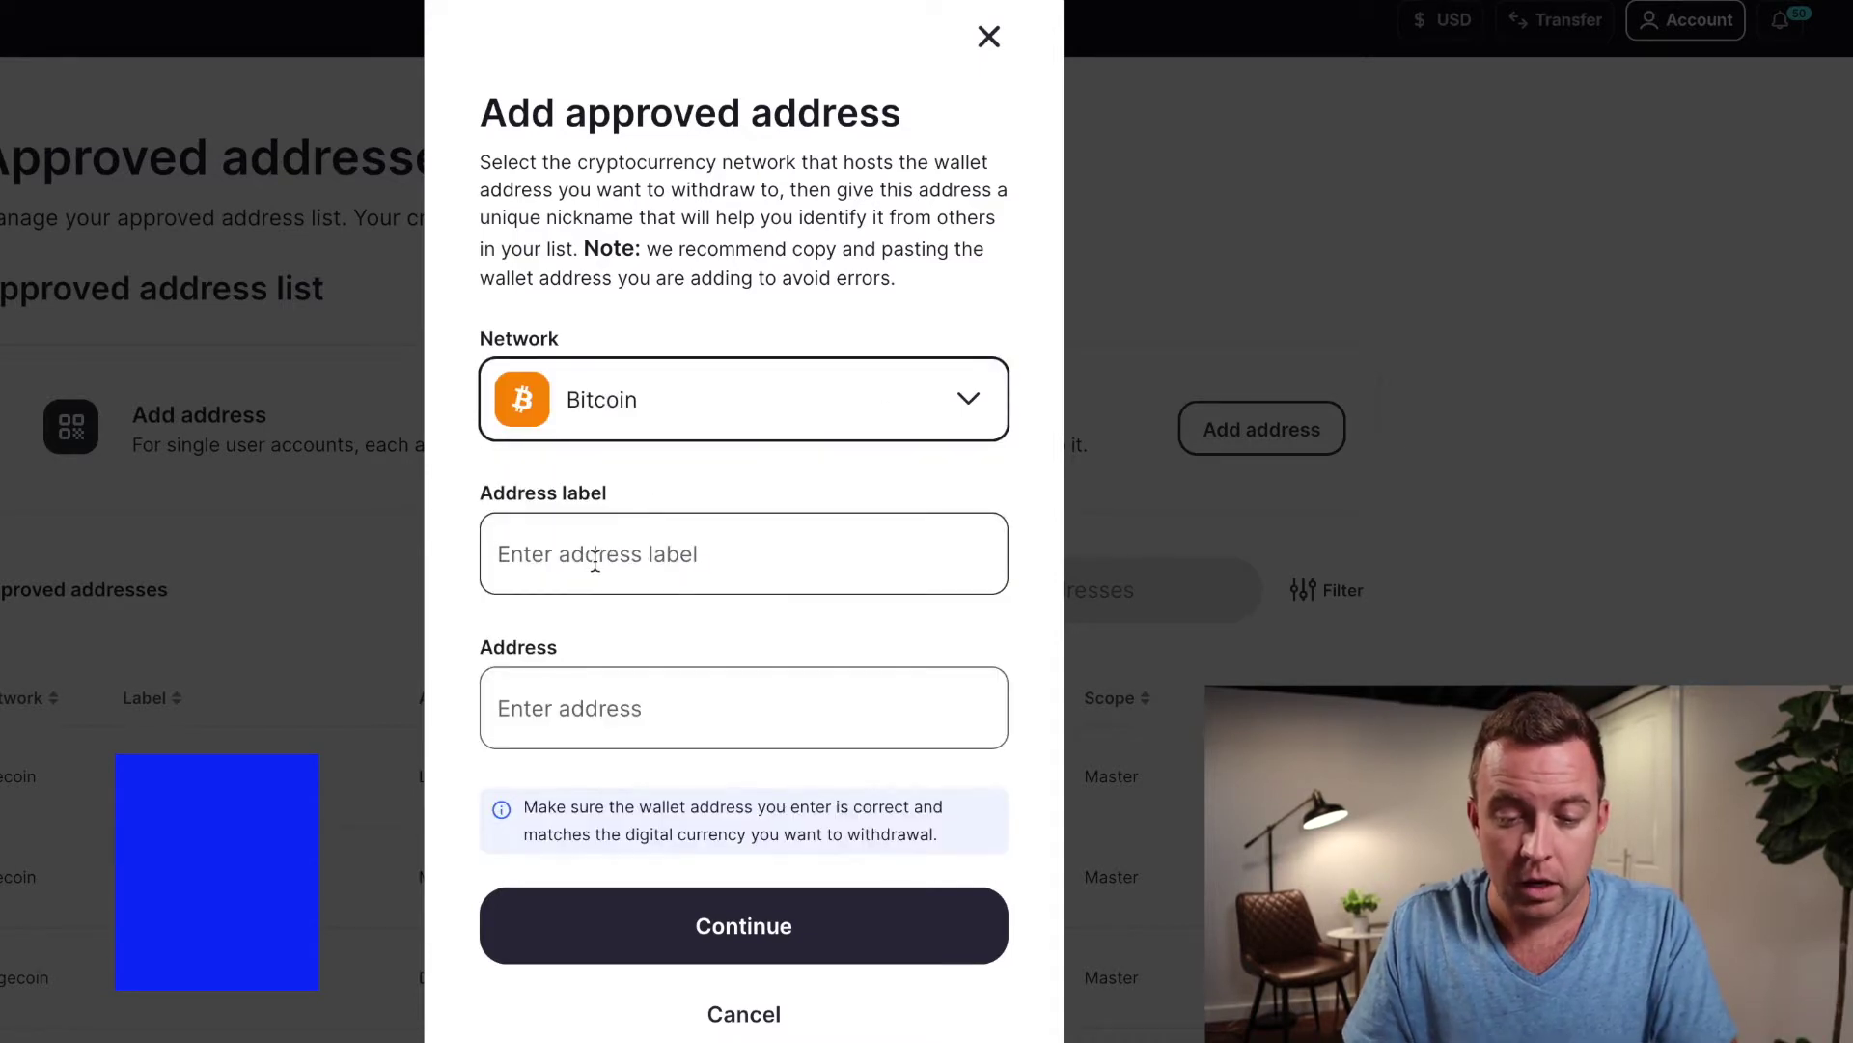
pyautogui.click(595, 558)
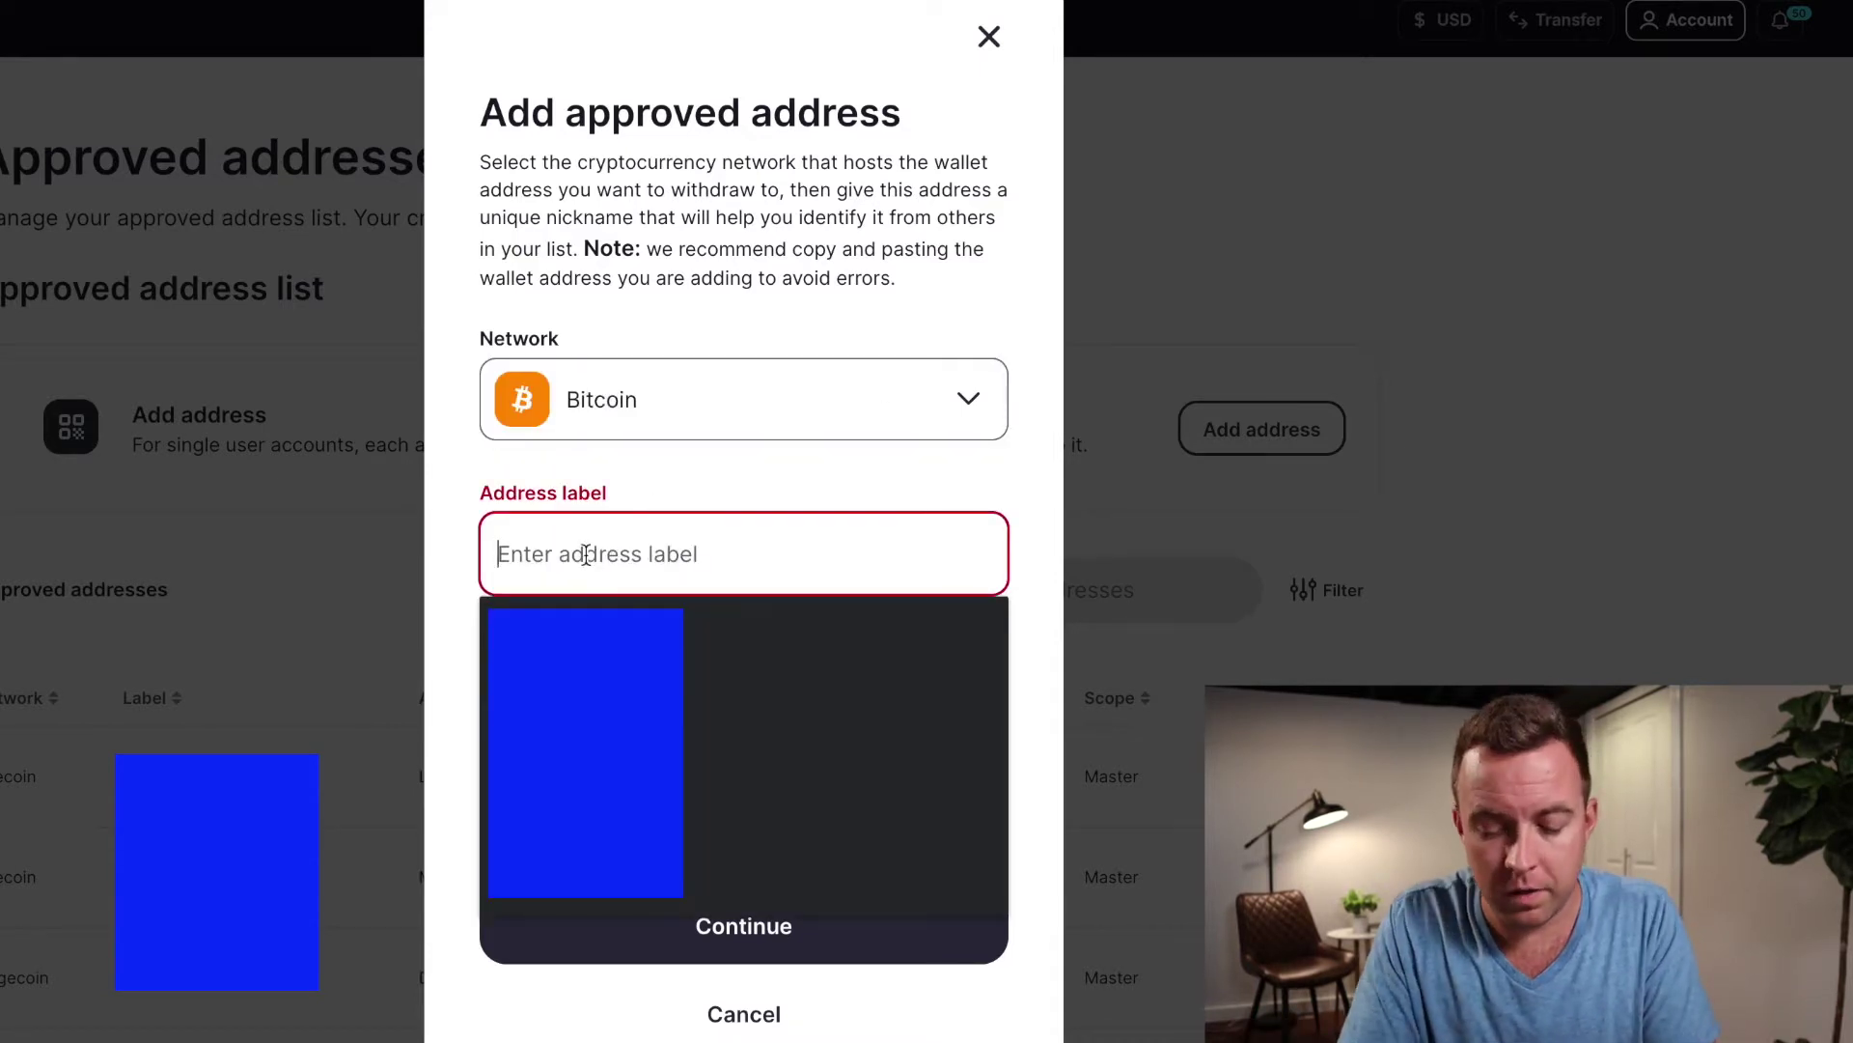
pyautogui.write('BTC')
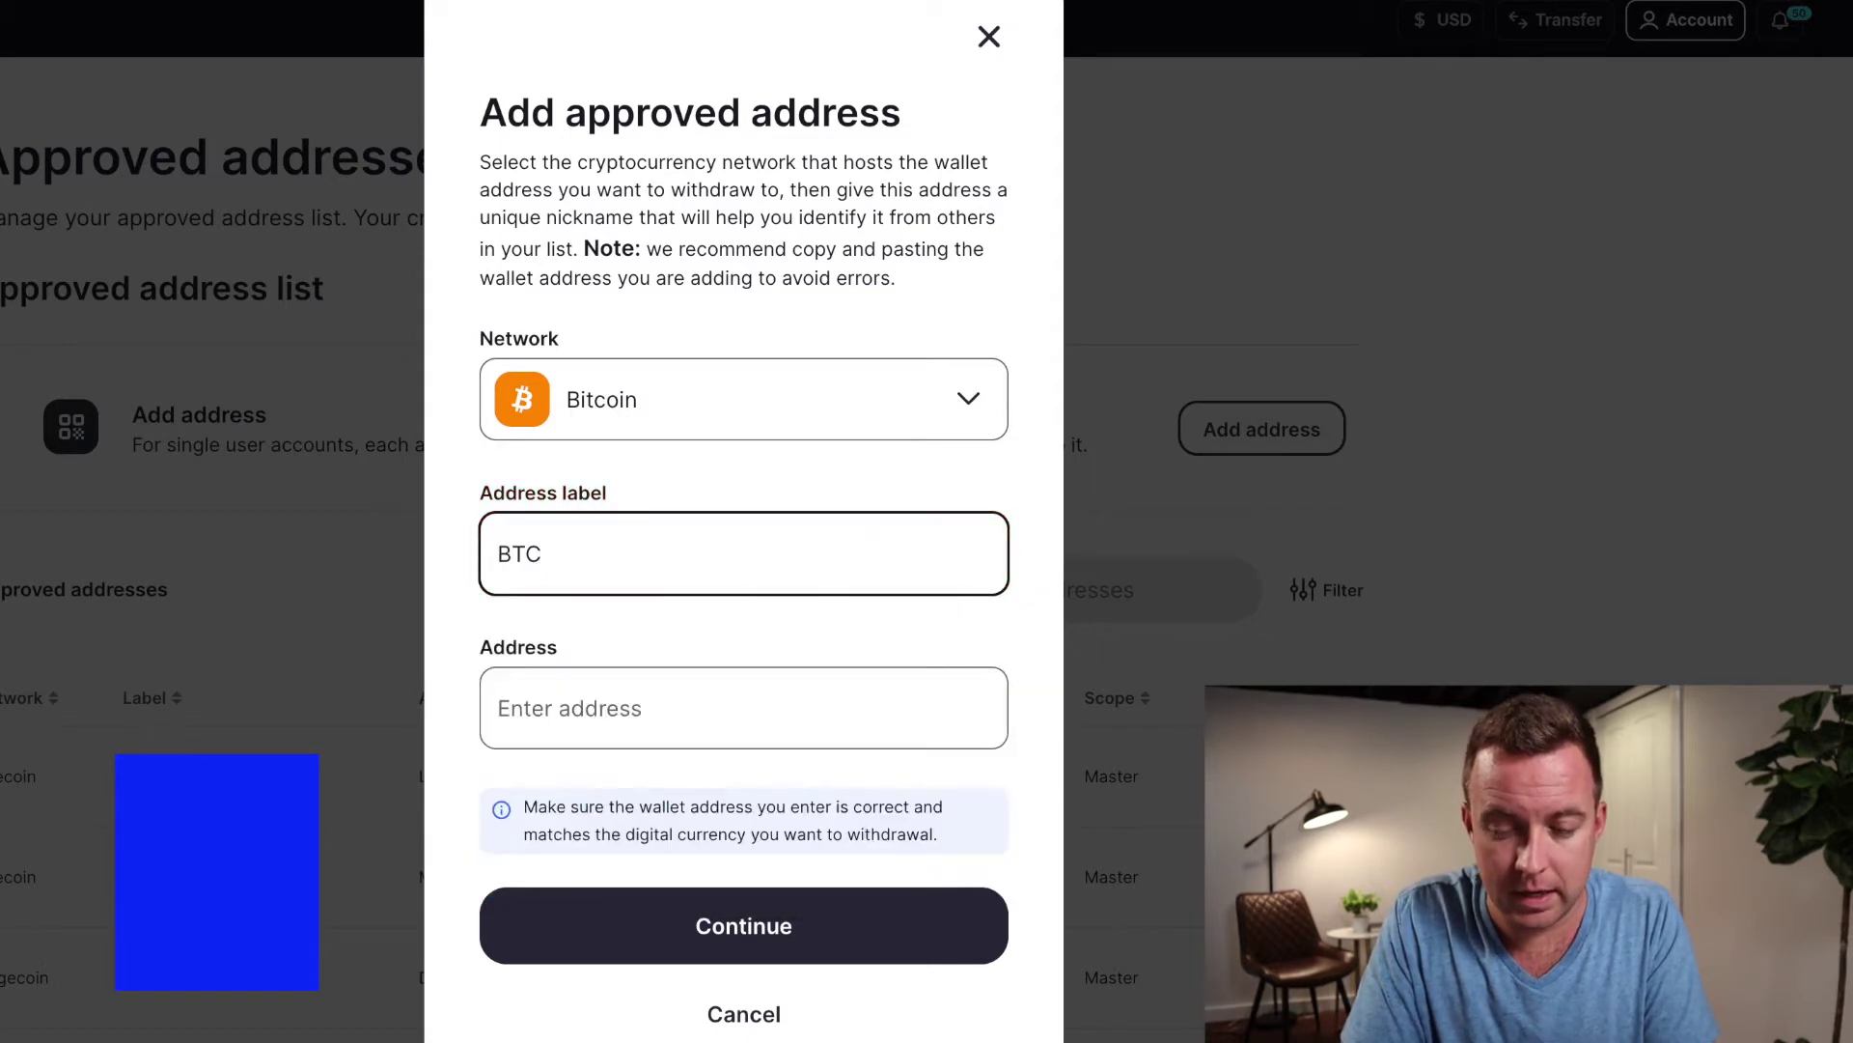
pyautogui.write(' Mo')
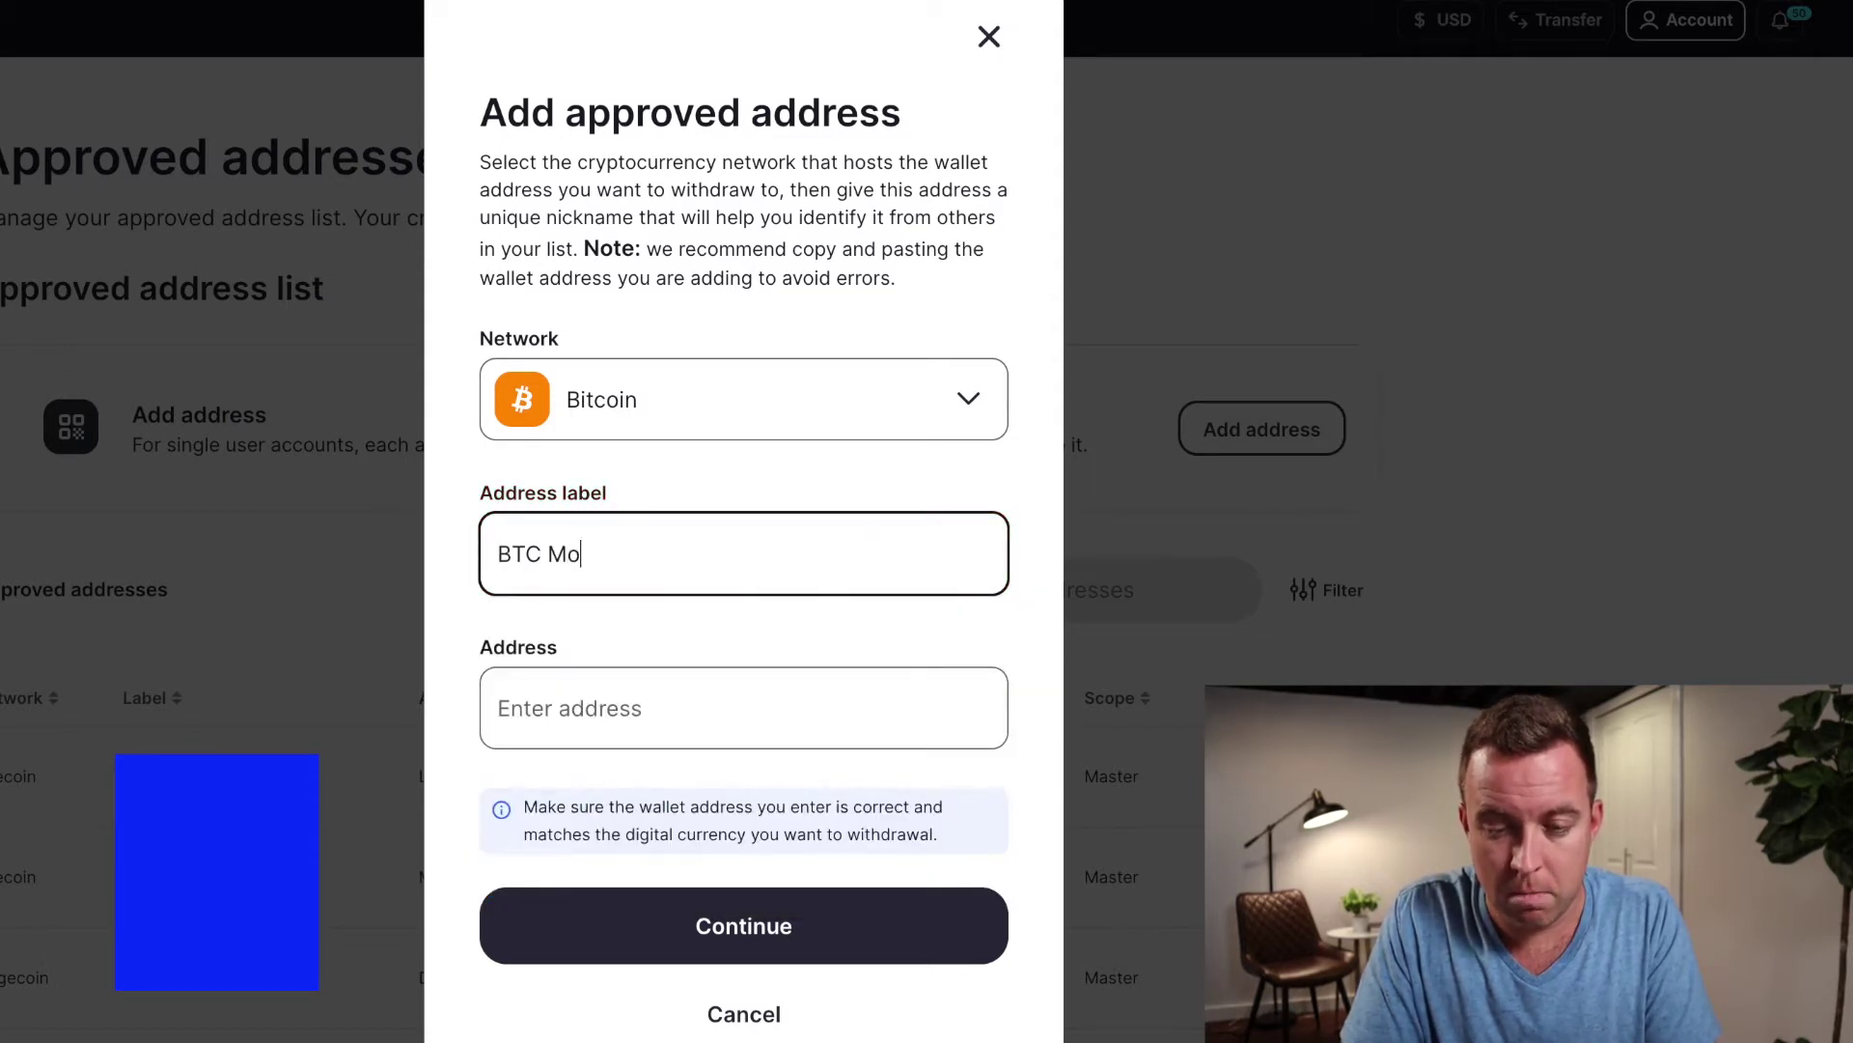
pyautogui.write('del T')
pyautogui.press('Tab')
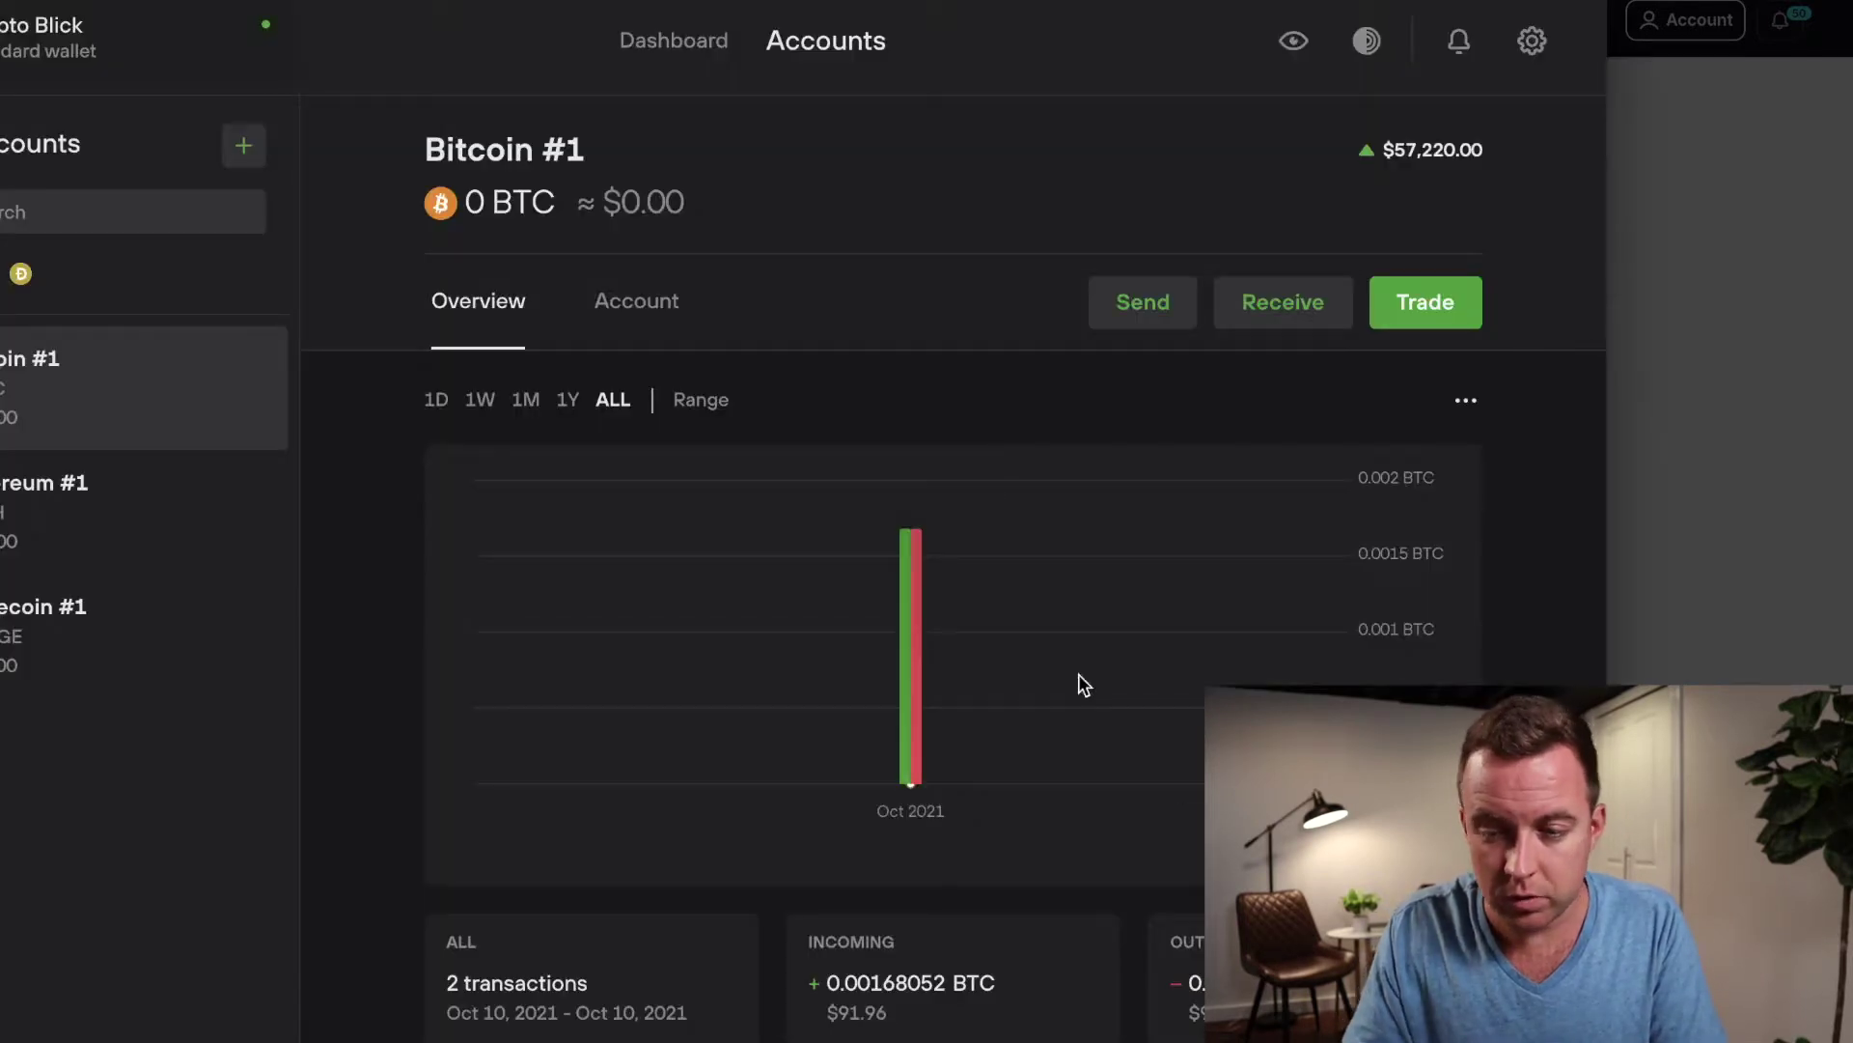
# Show the full Bitcoin #1 receiving address in Trezor Suite for confirmation on the Trezor.
pyautogui.click(1276, 307)
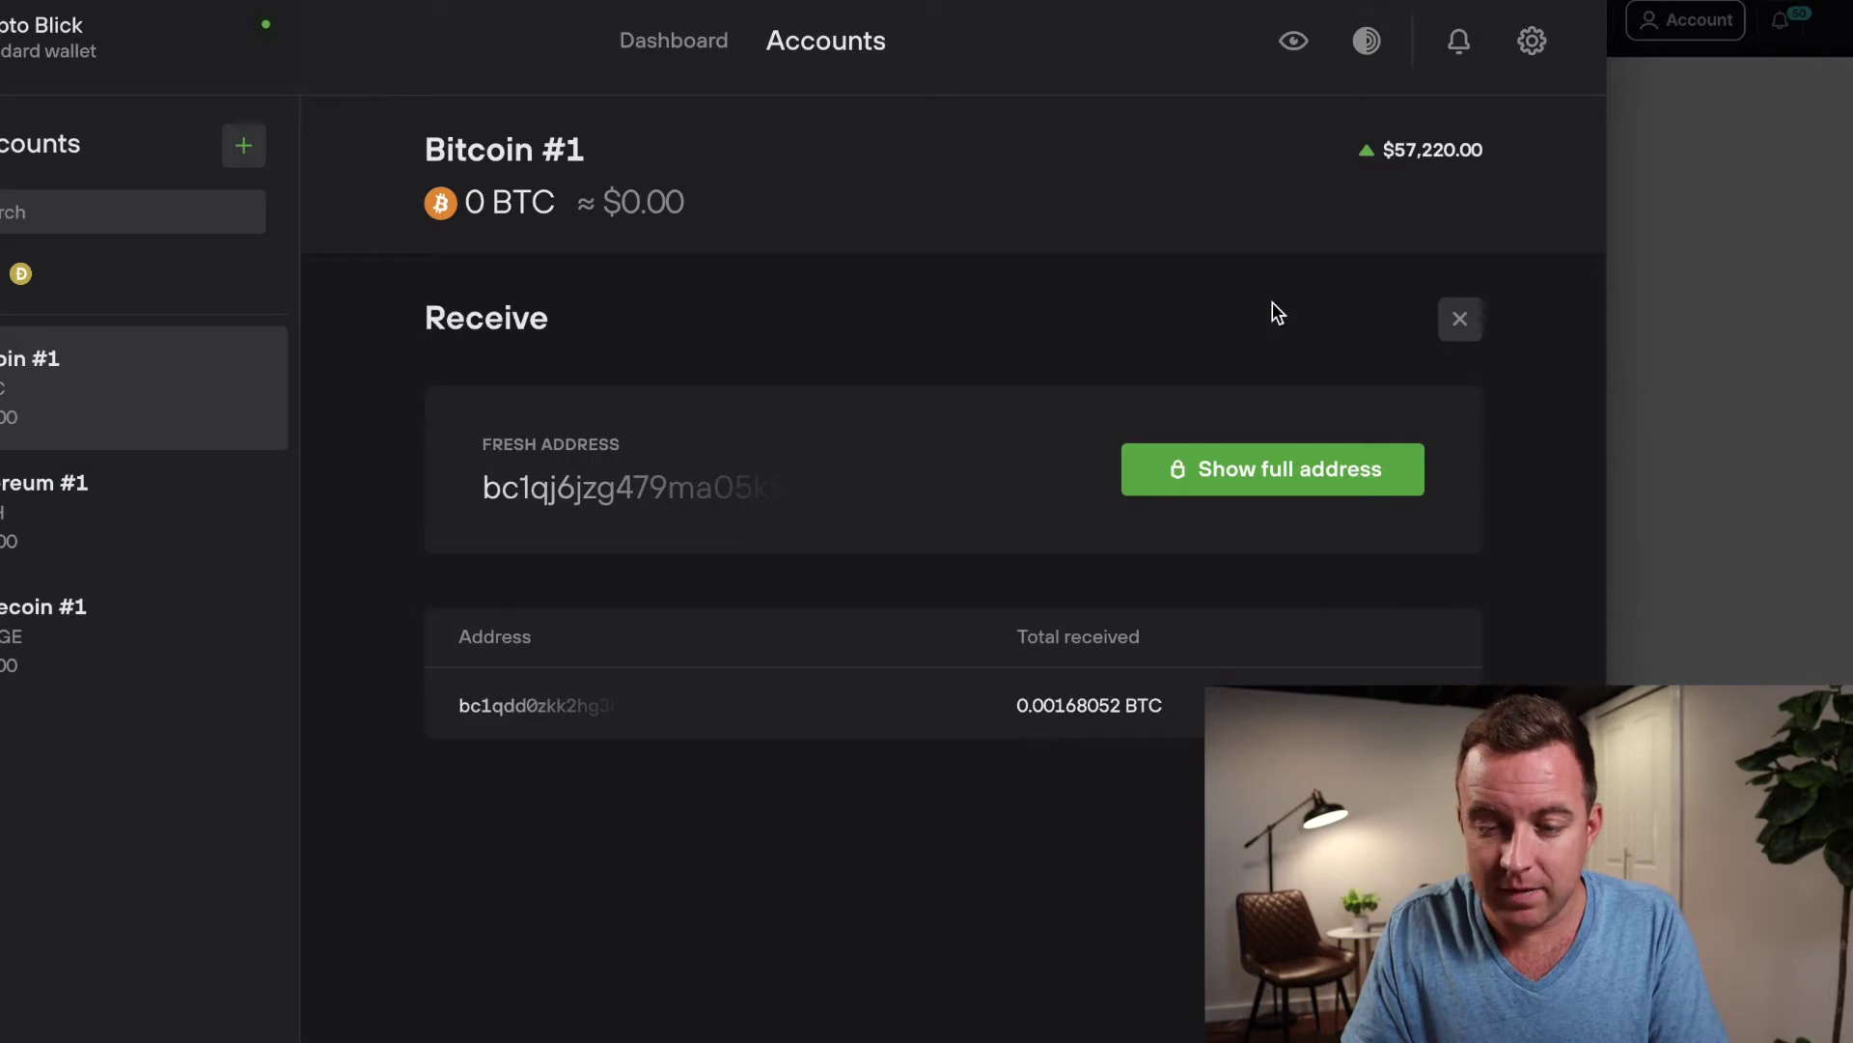
pyautogui.click(1202, 478)
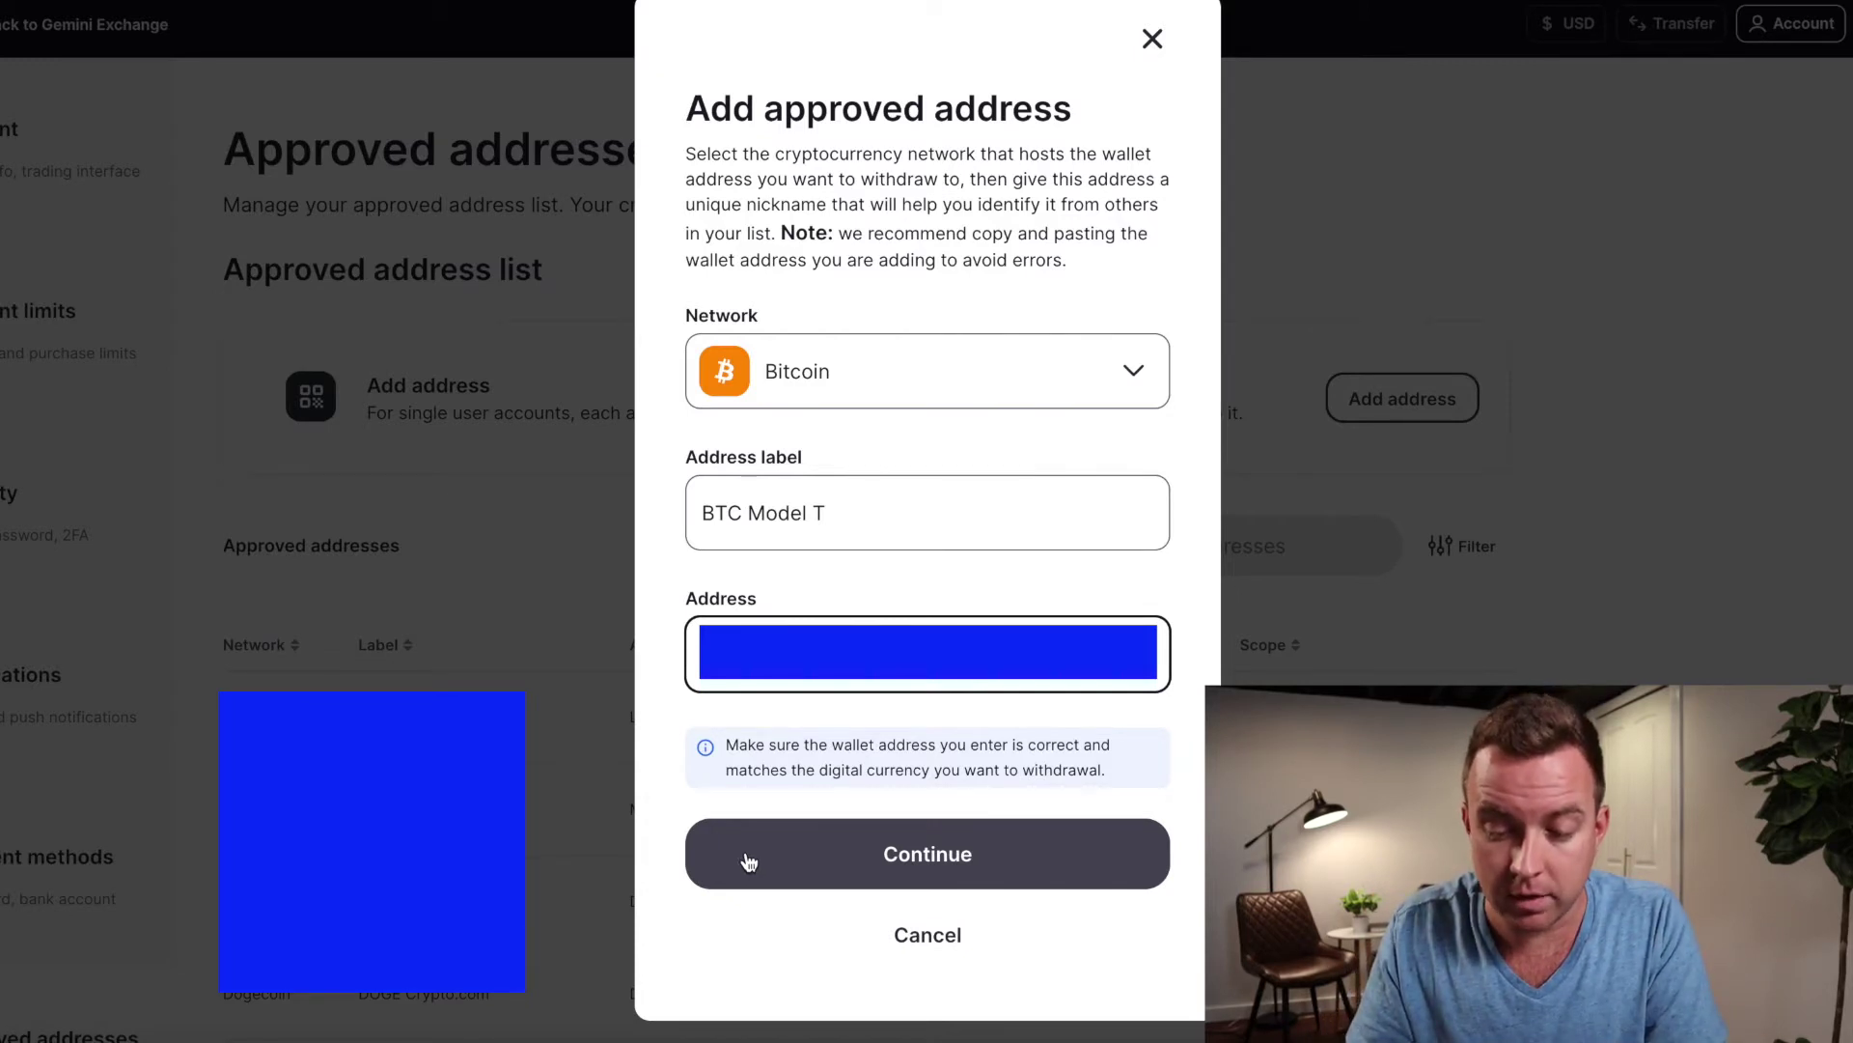
# Re-enter the pasted Bitcoin address, confirm it and dismiss the success message.
pyautogui.click(785, 858)
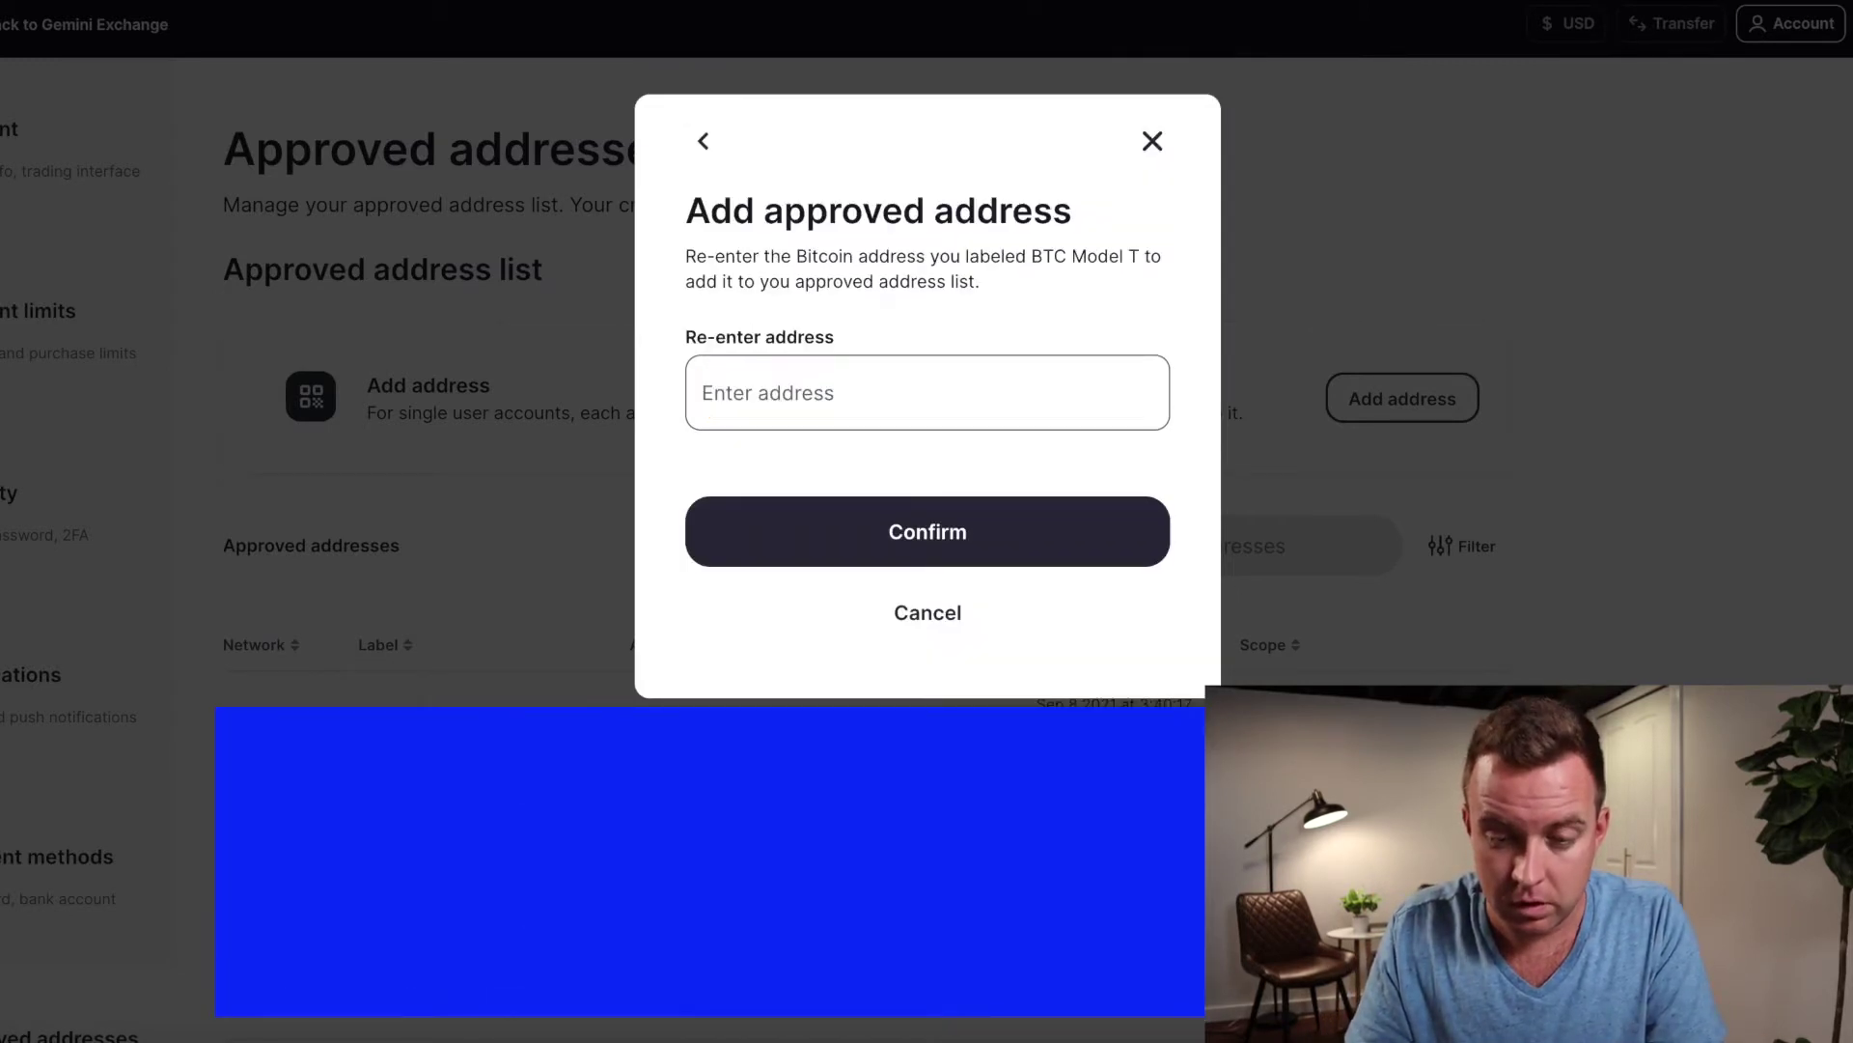
pyautogui.click(751, 386)
pyautogui.hotkey('ctrl', 'v')
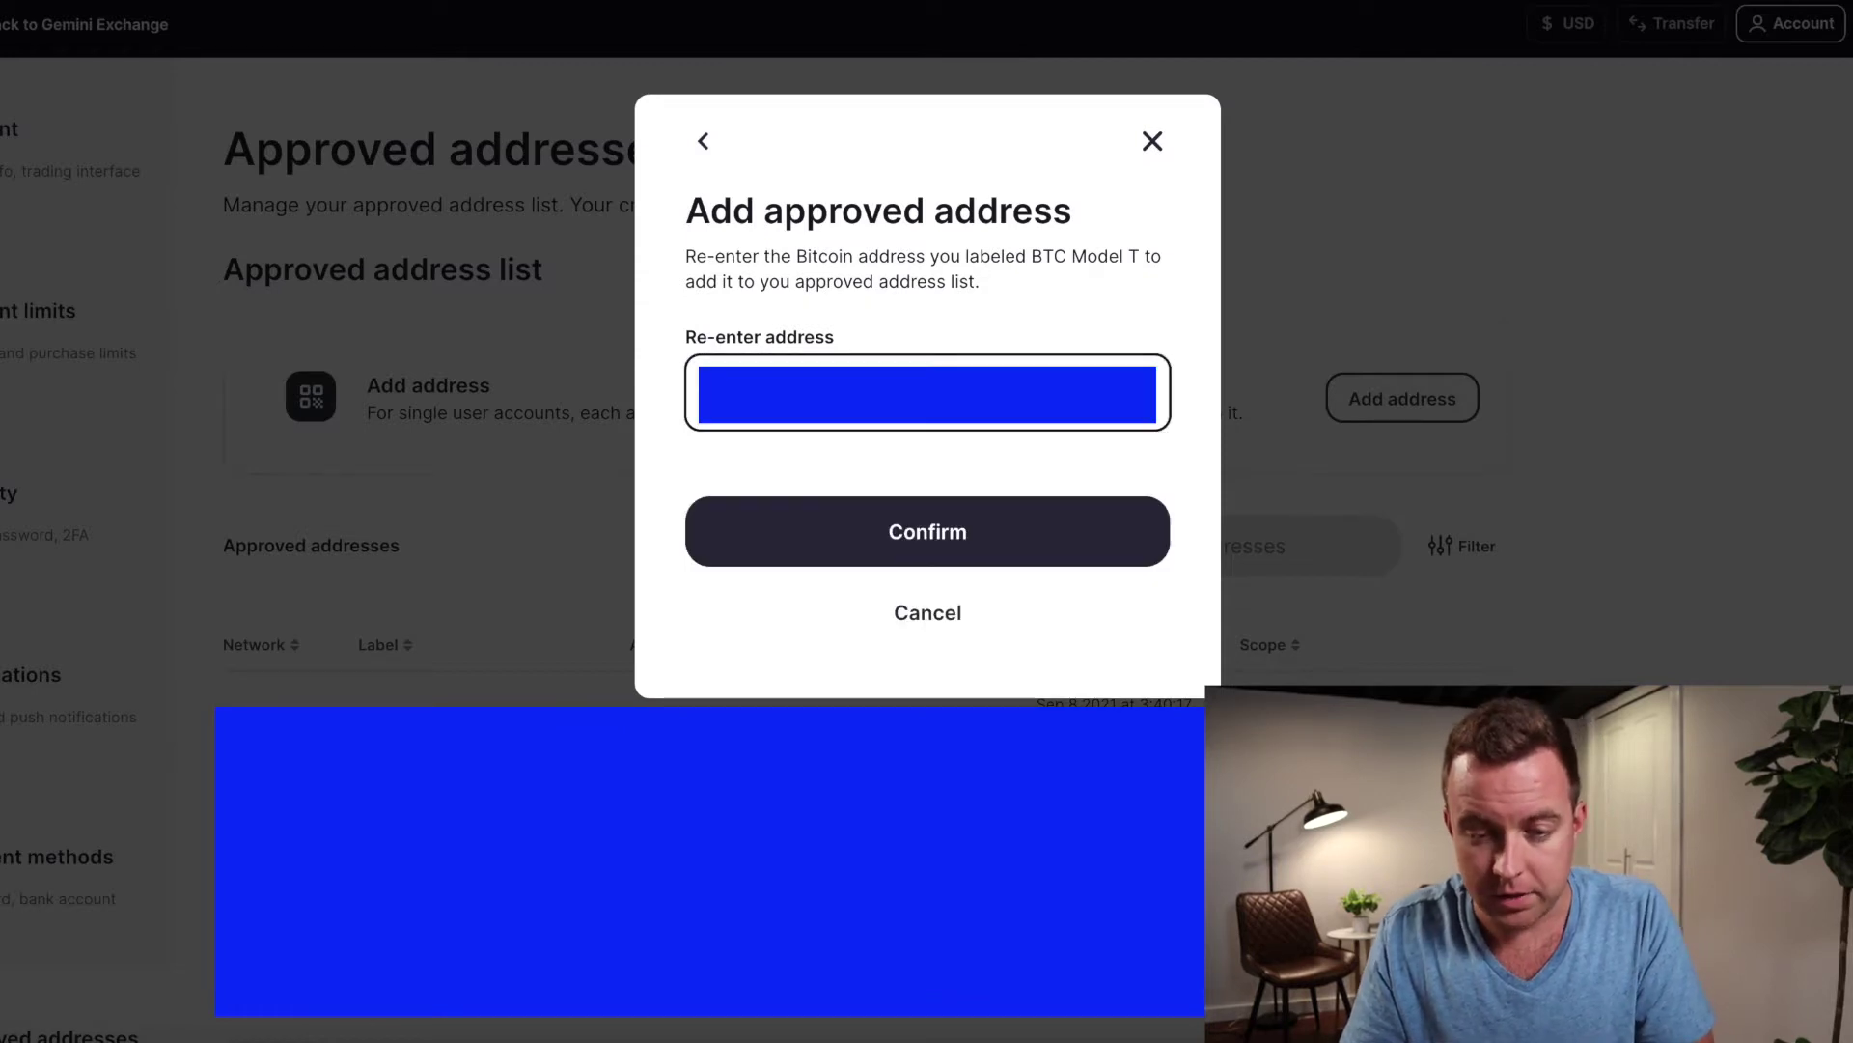
pyautogui.click(720, 533)
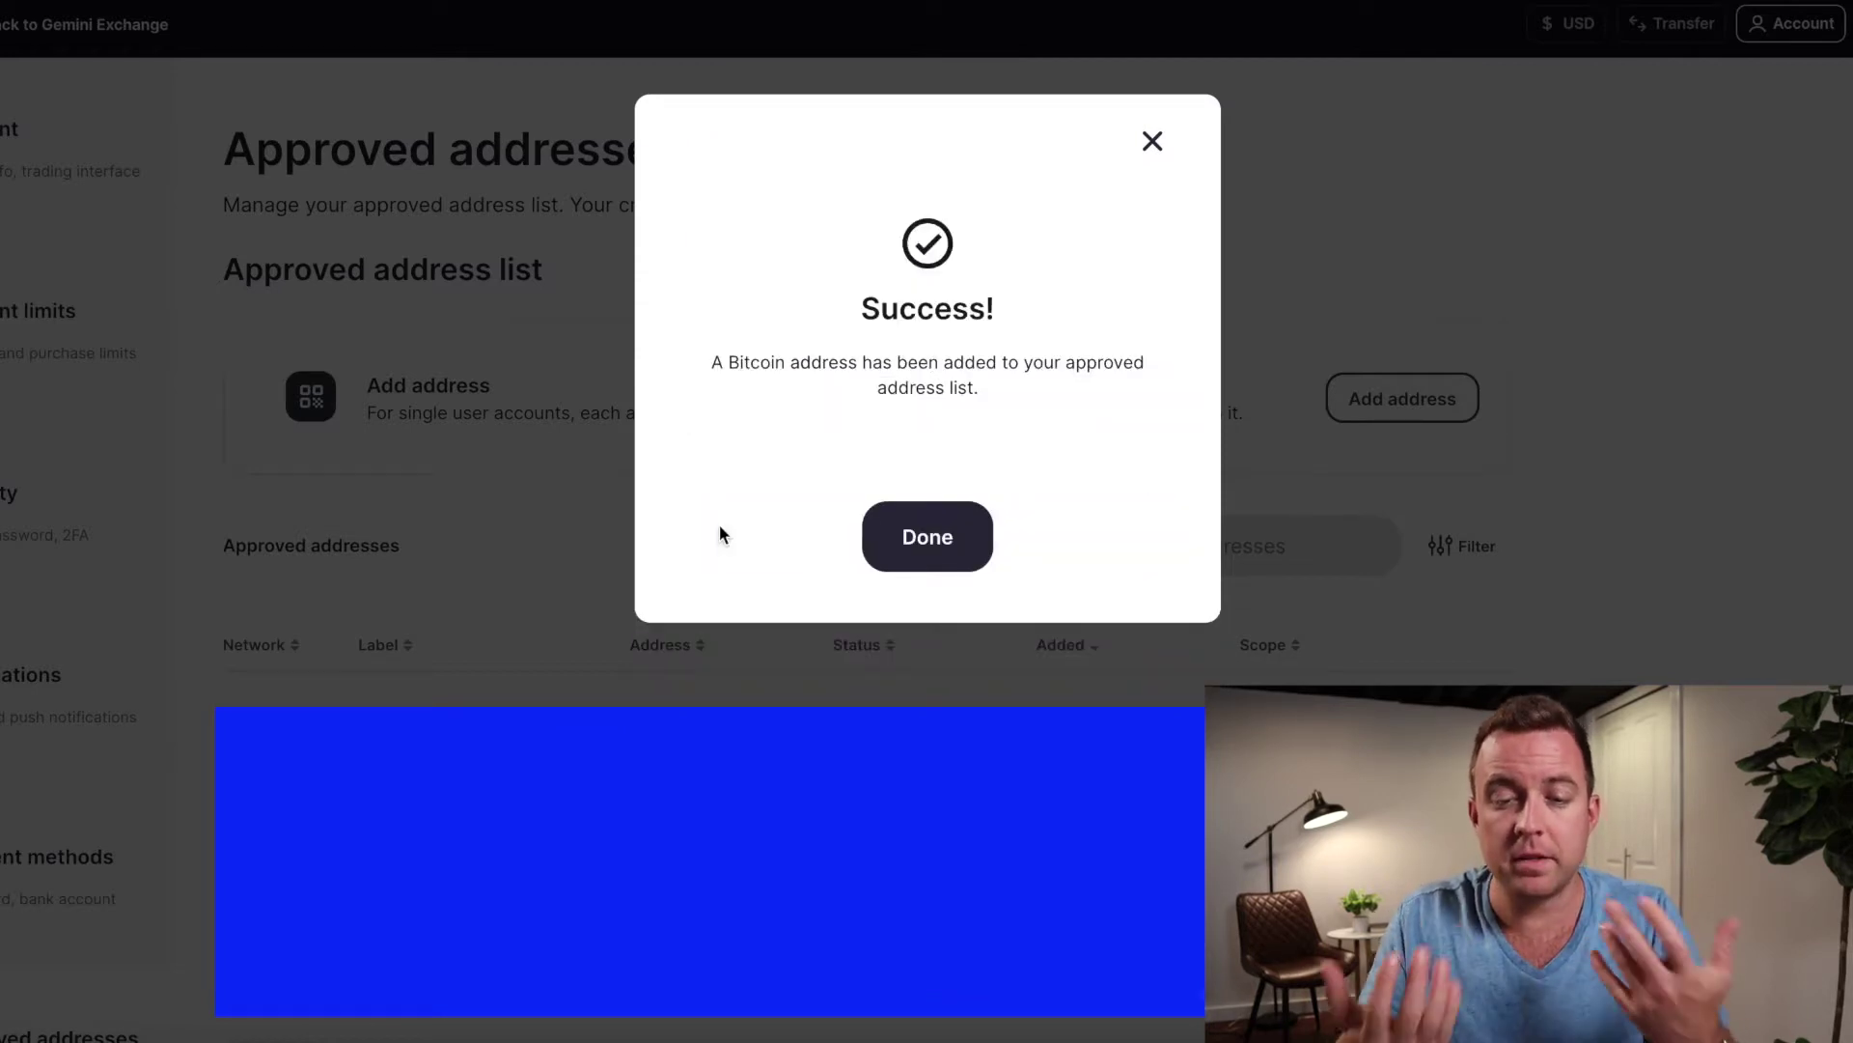
pyautogui.click(956, 546)
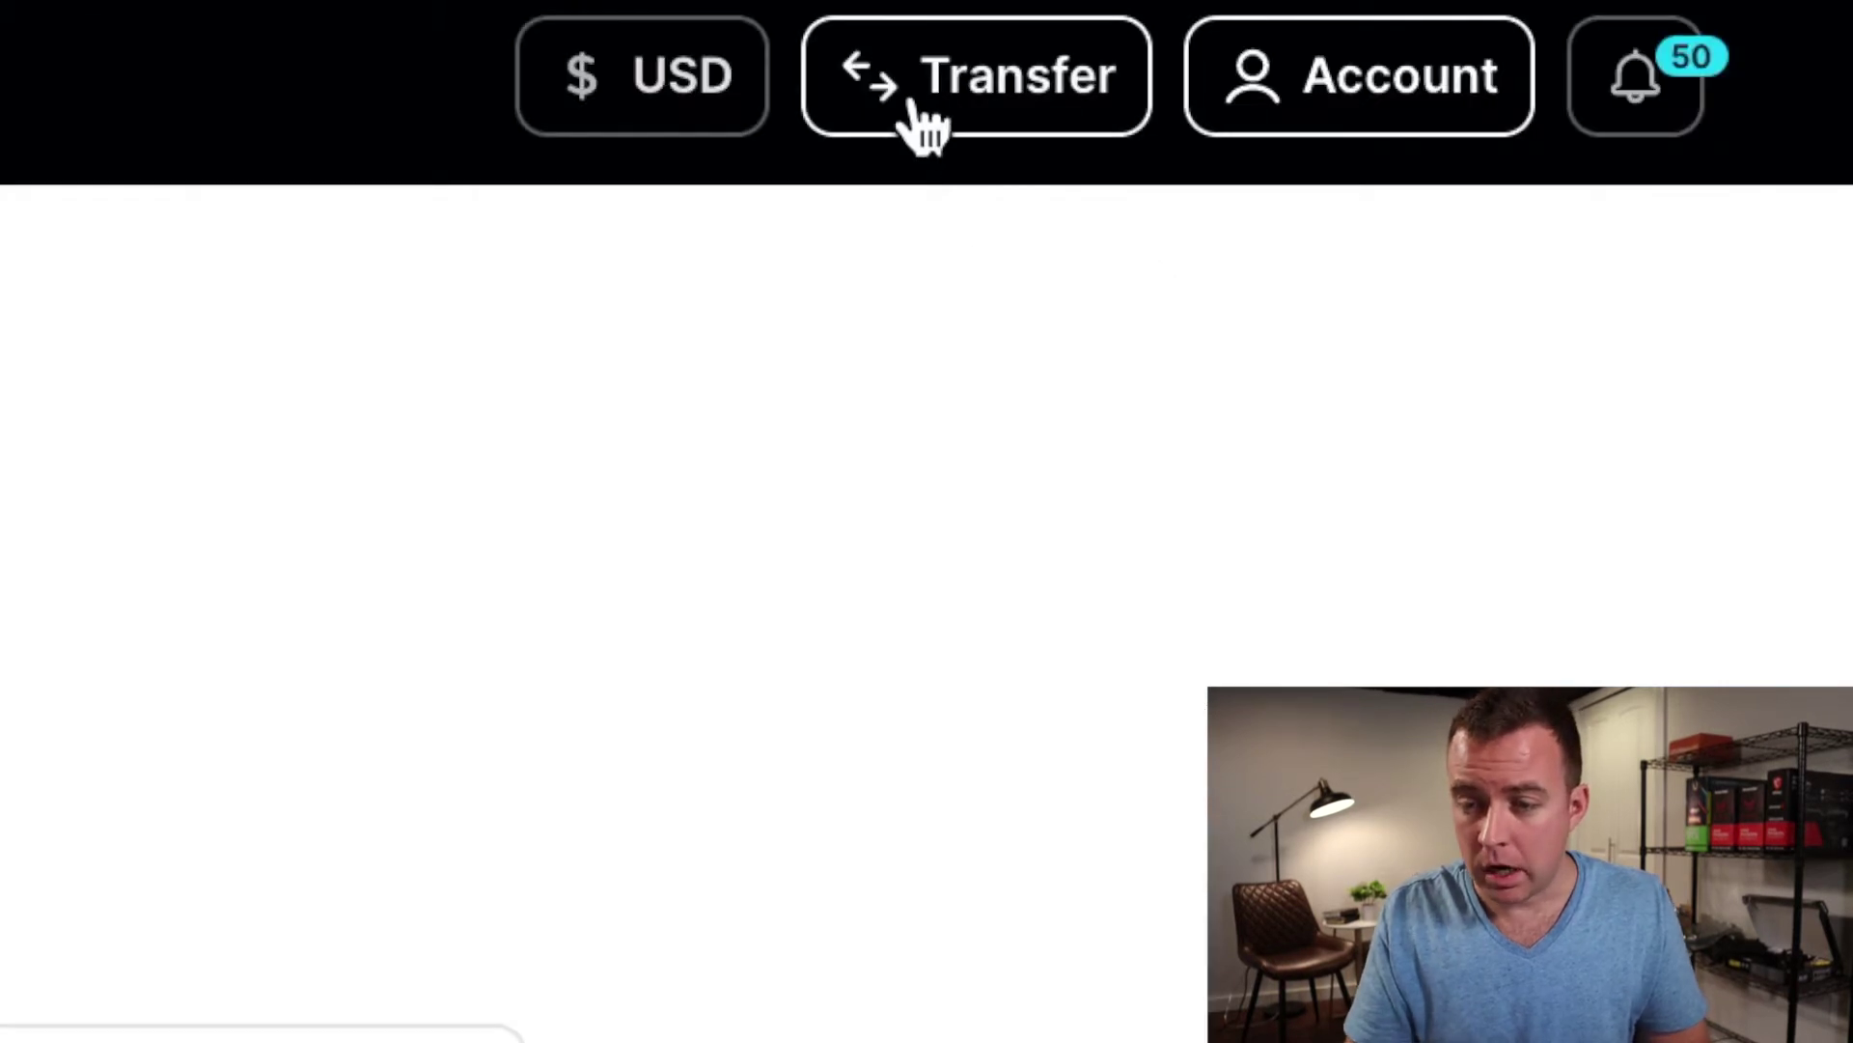
# Start a withdrawal from Gemini with BTC as the currency.
pyautogui.click(912, 106)
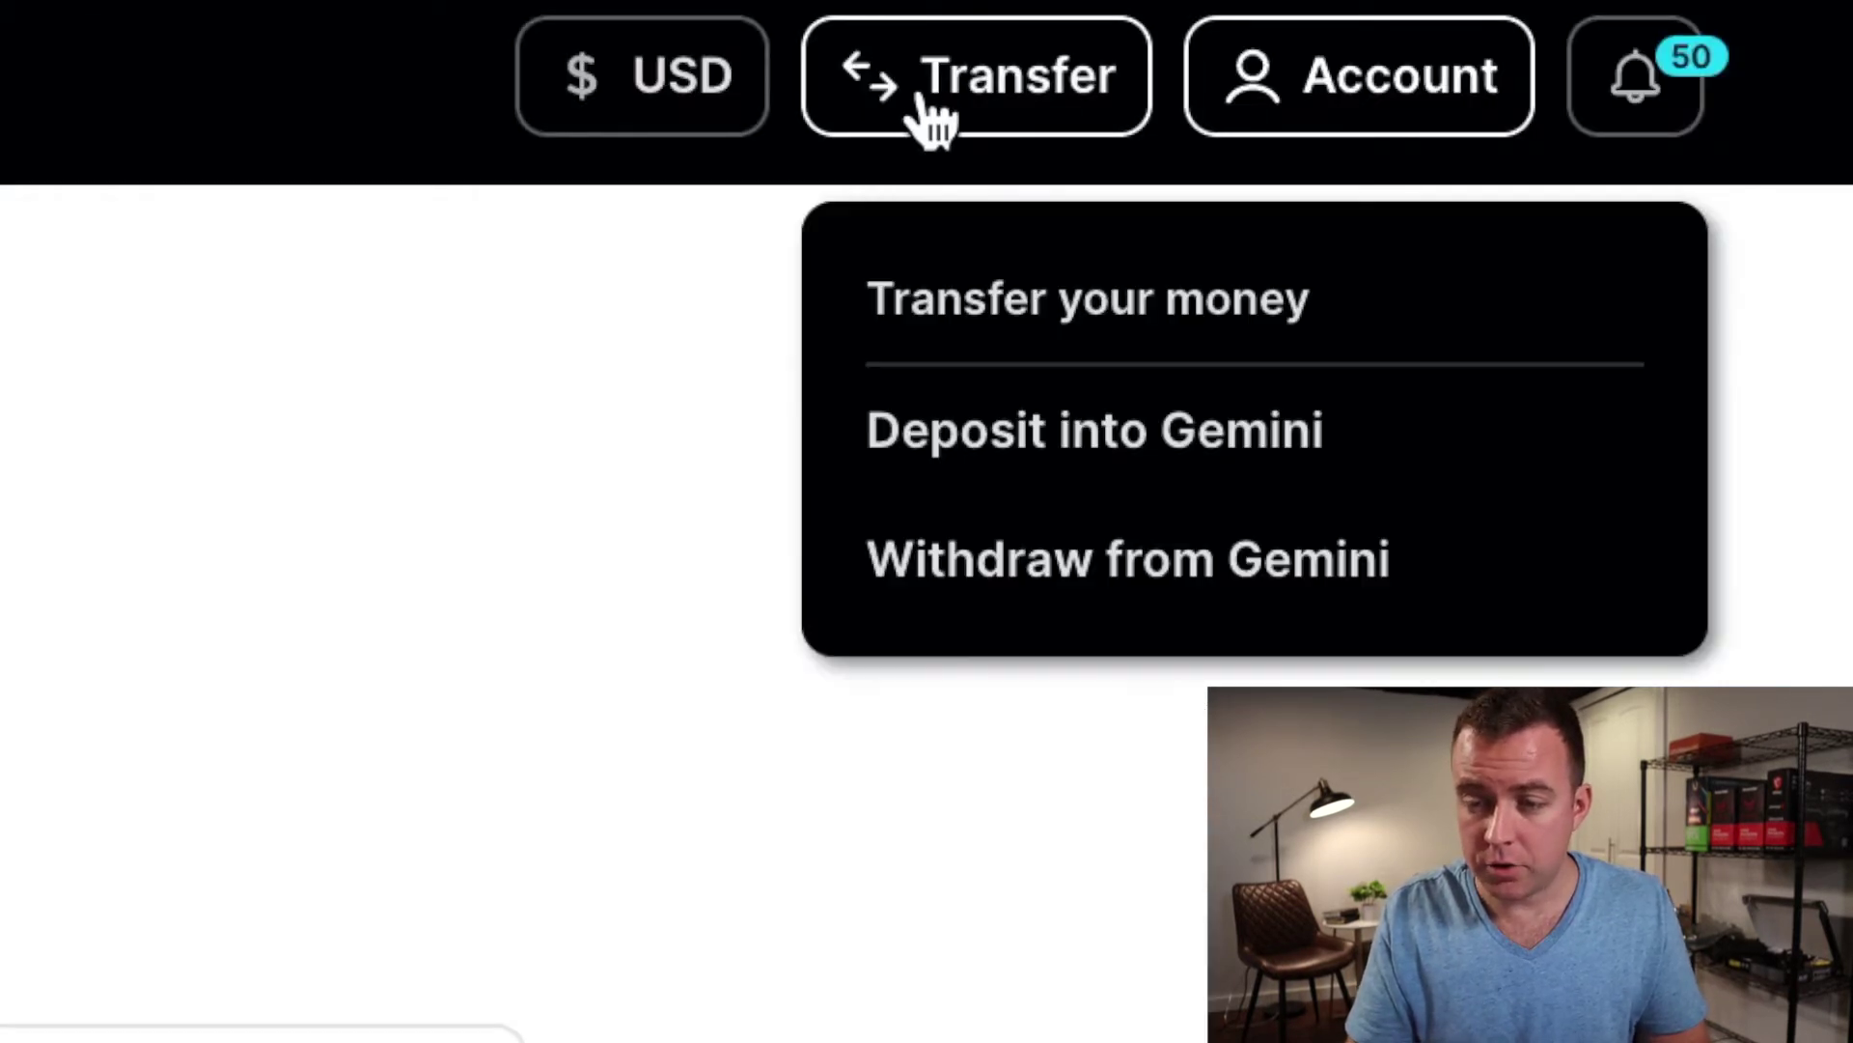
pyautogui.click(968, 580)
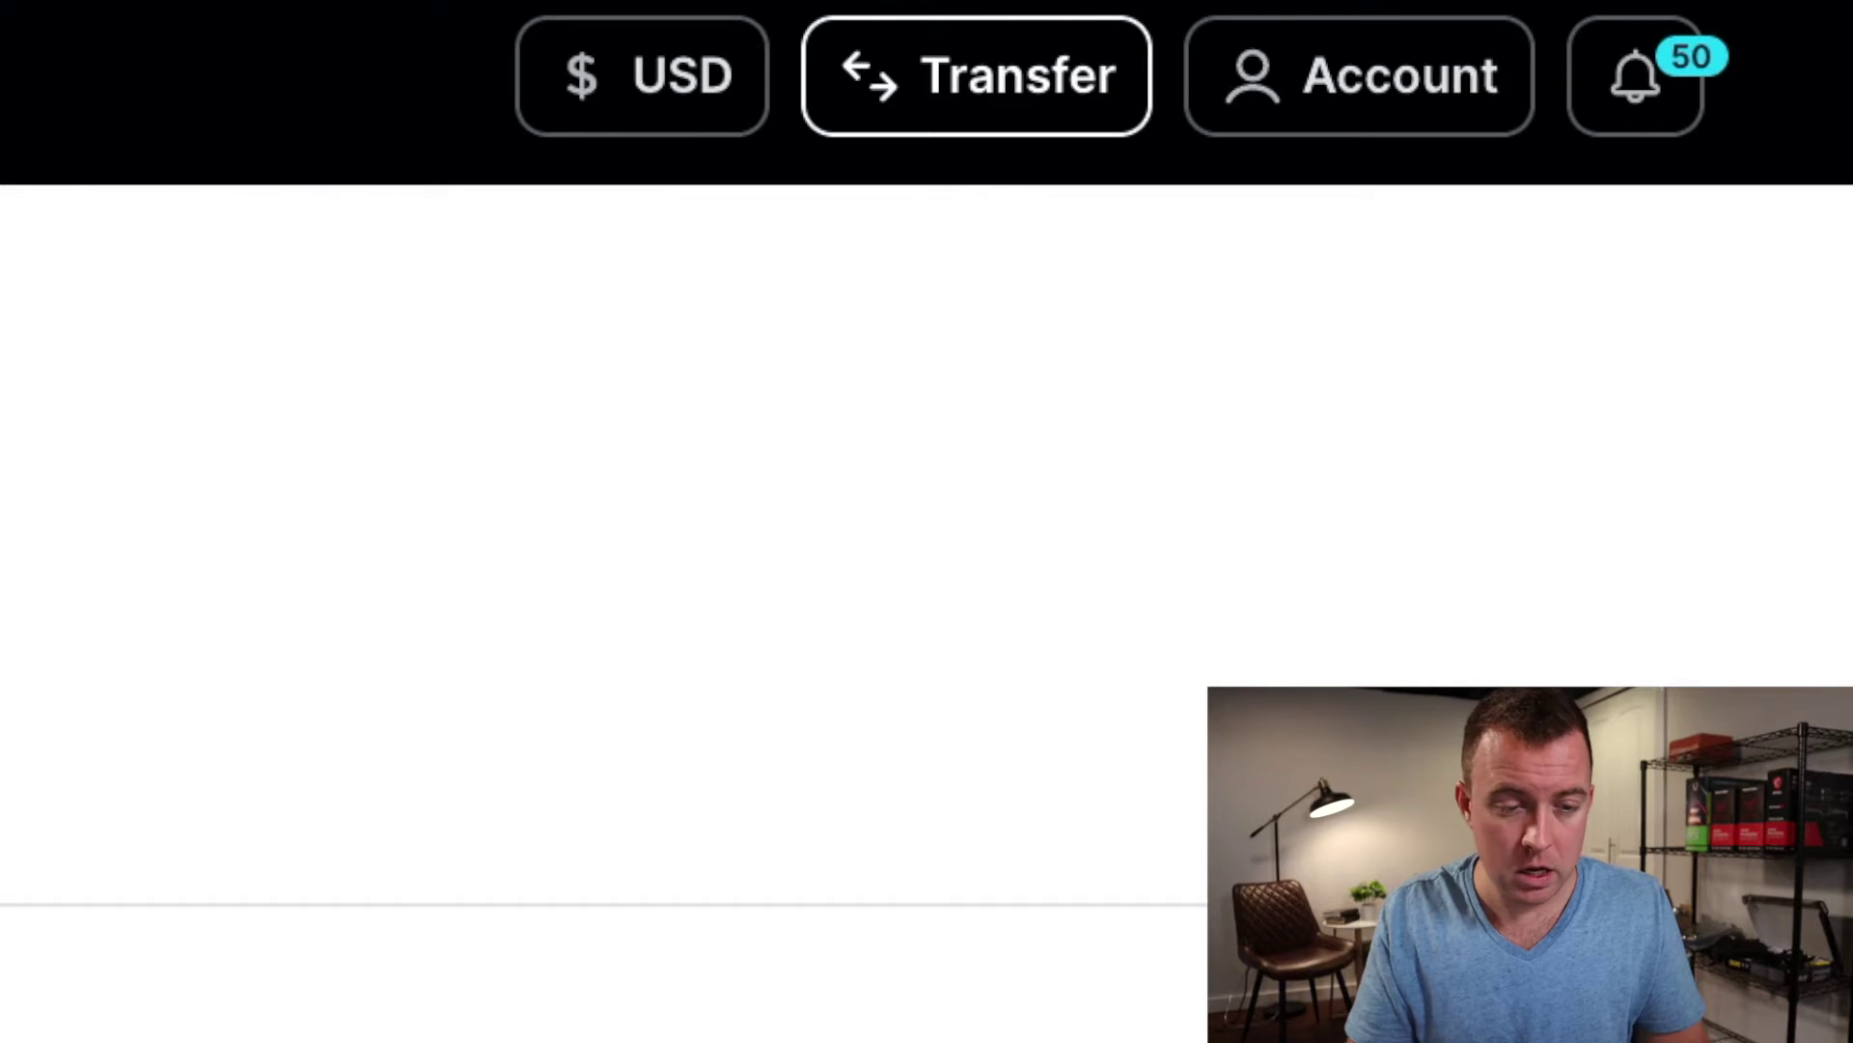
pyautogui.click(432, 504)
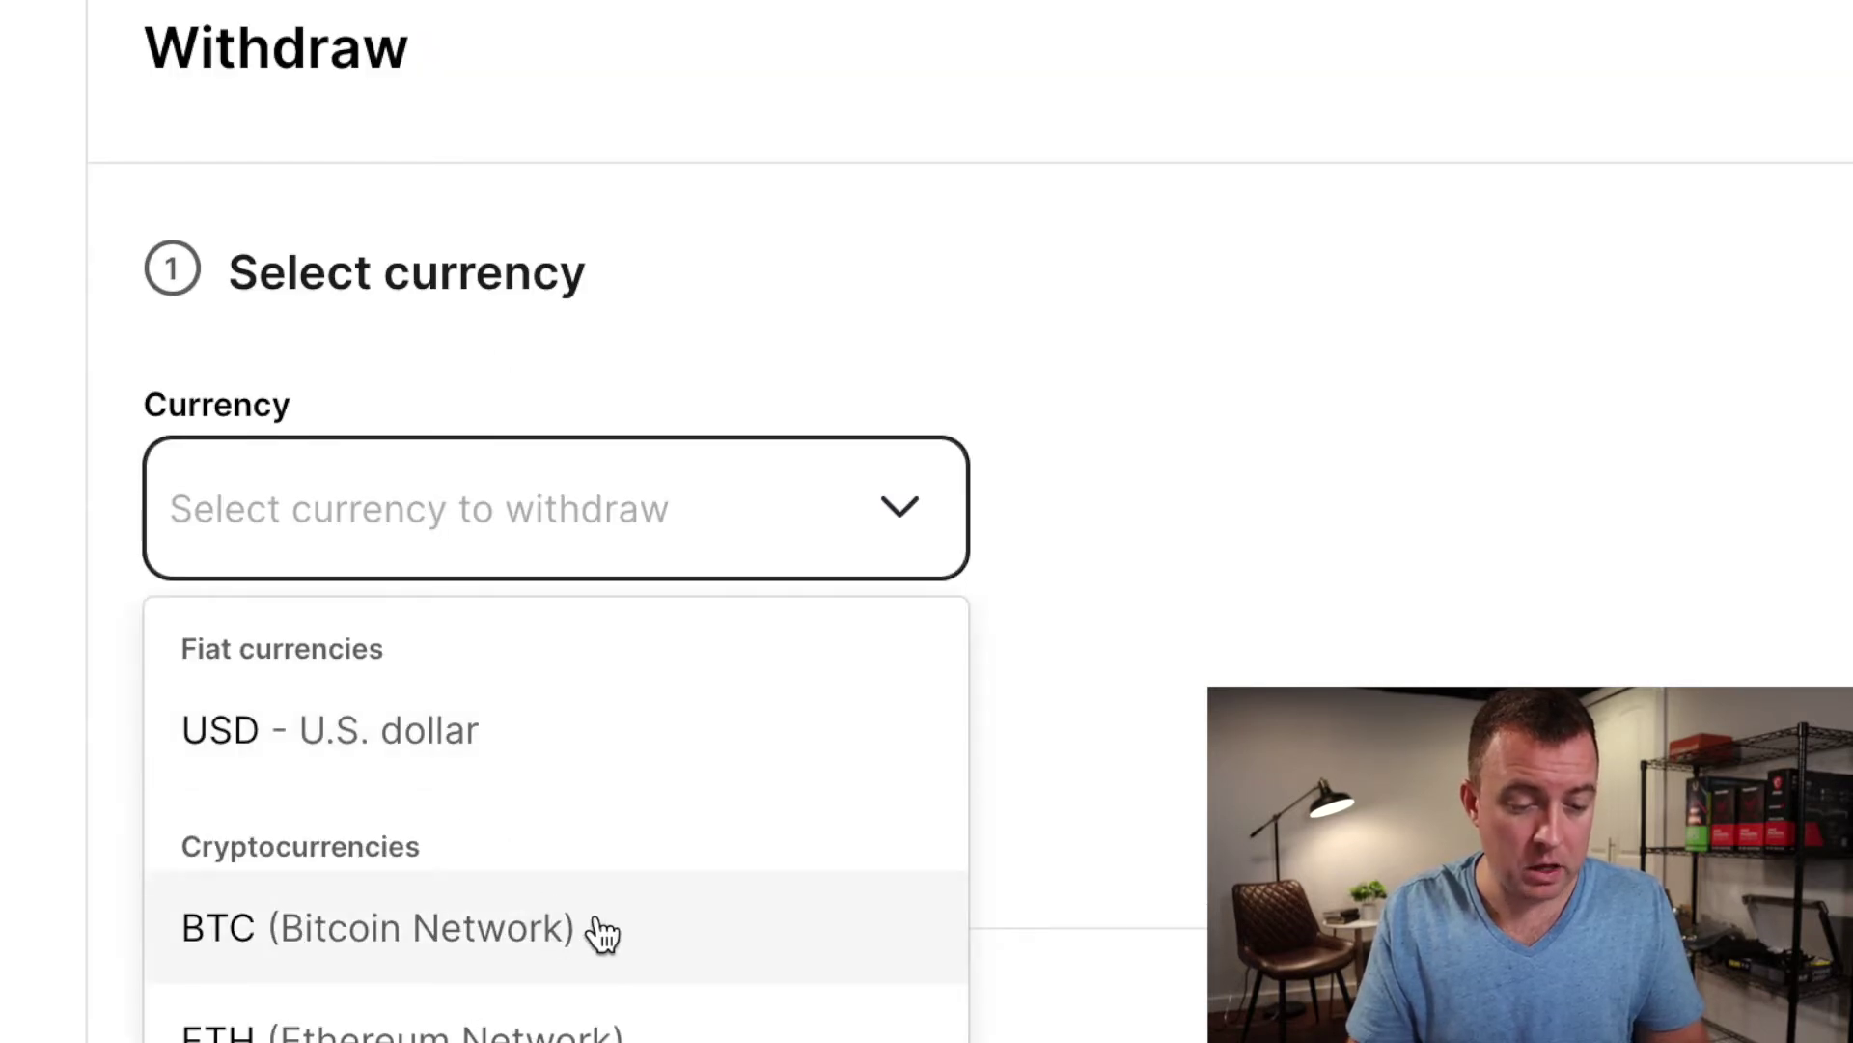
pyautogui.click(467, 929)
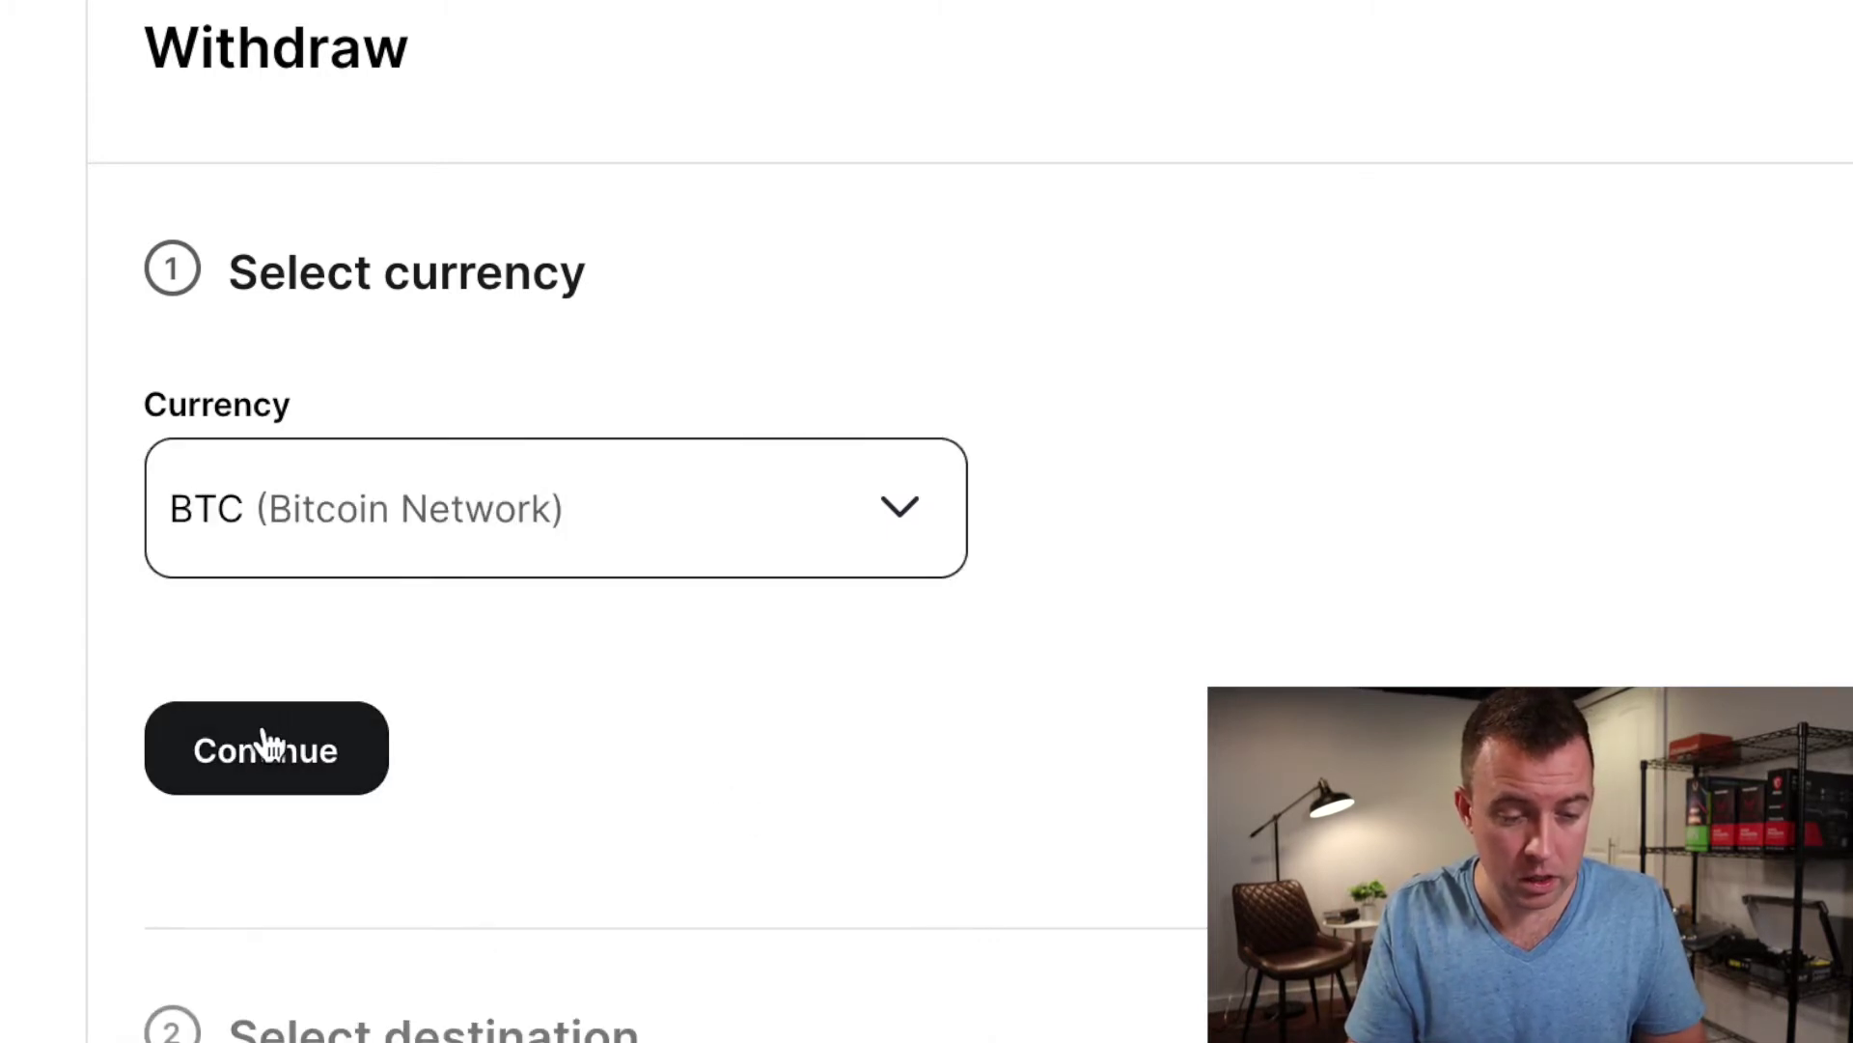
pyautogui.click(260, 745)
# Send the maximum 0.00151827 BTC to BTC Model T and review the withdrawal summary.
pyautogui.click(347, 745)
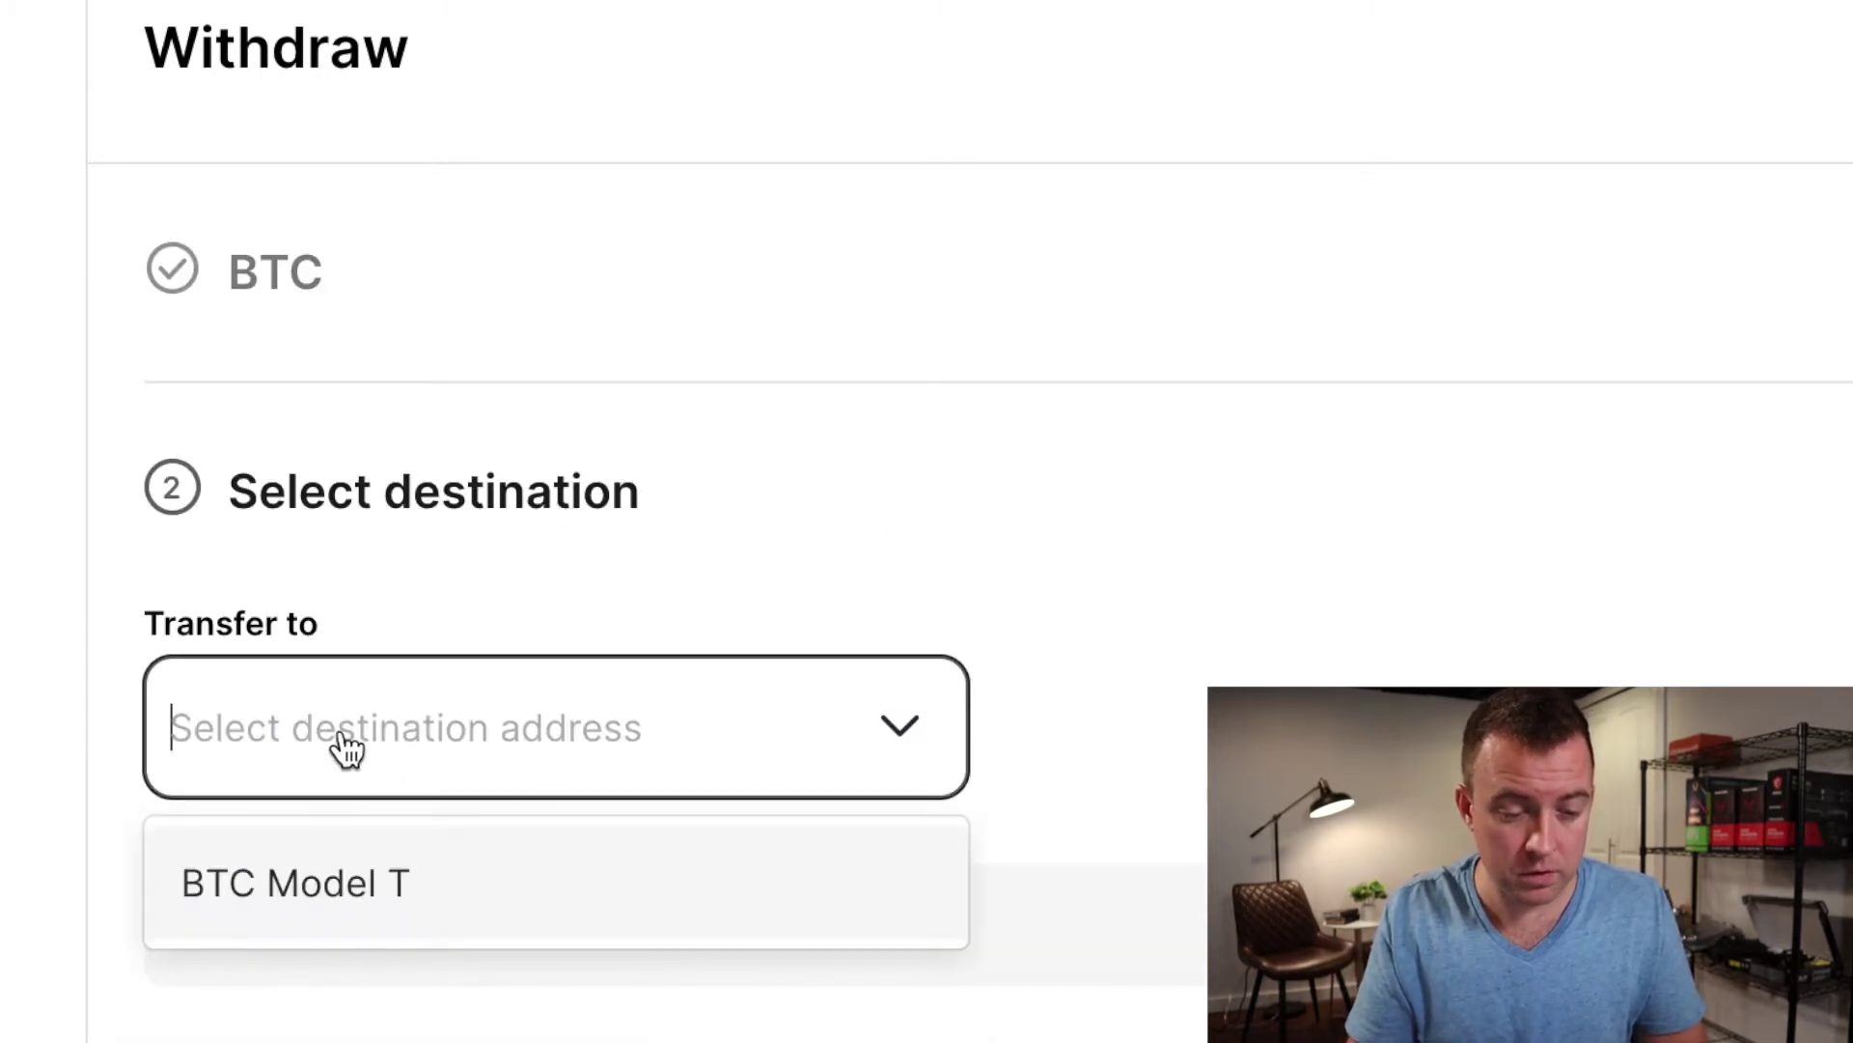
pyautogui.click(251, 888)
pyautogui.click(266, 1041)
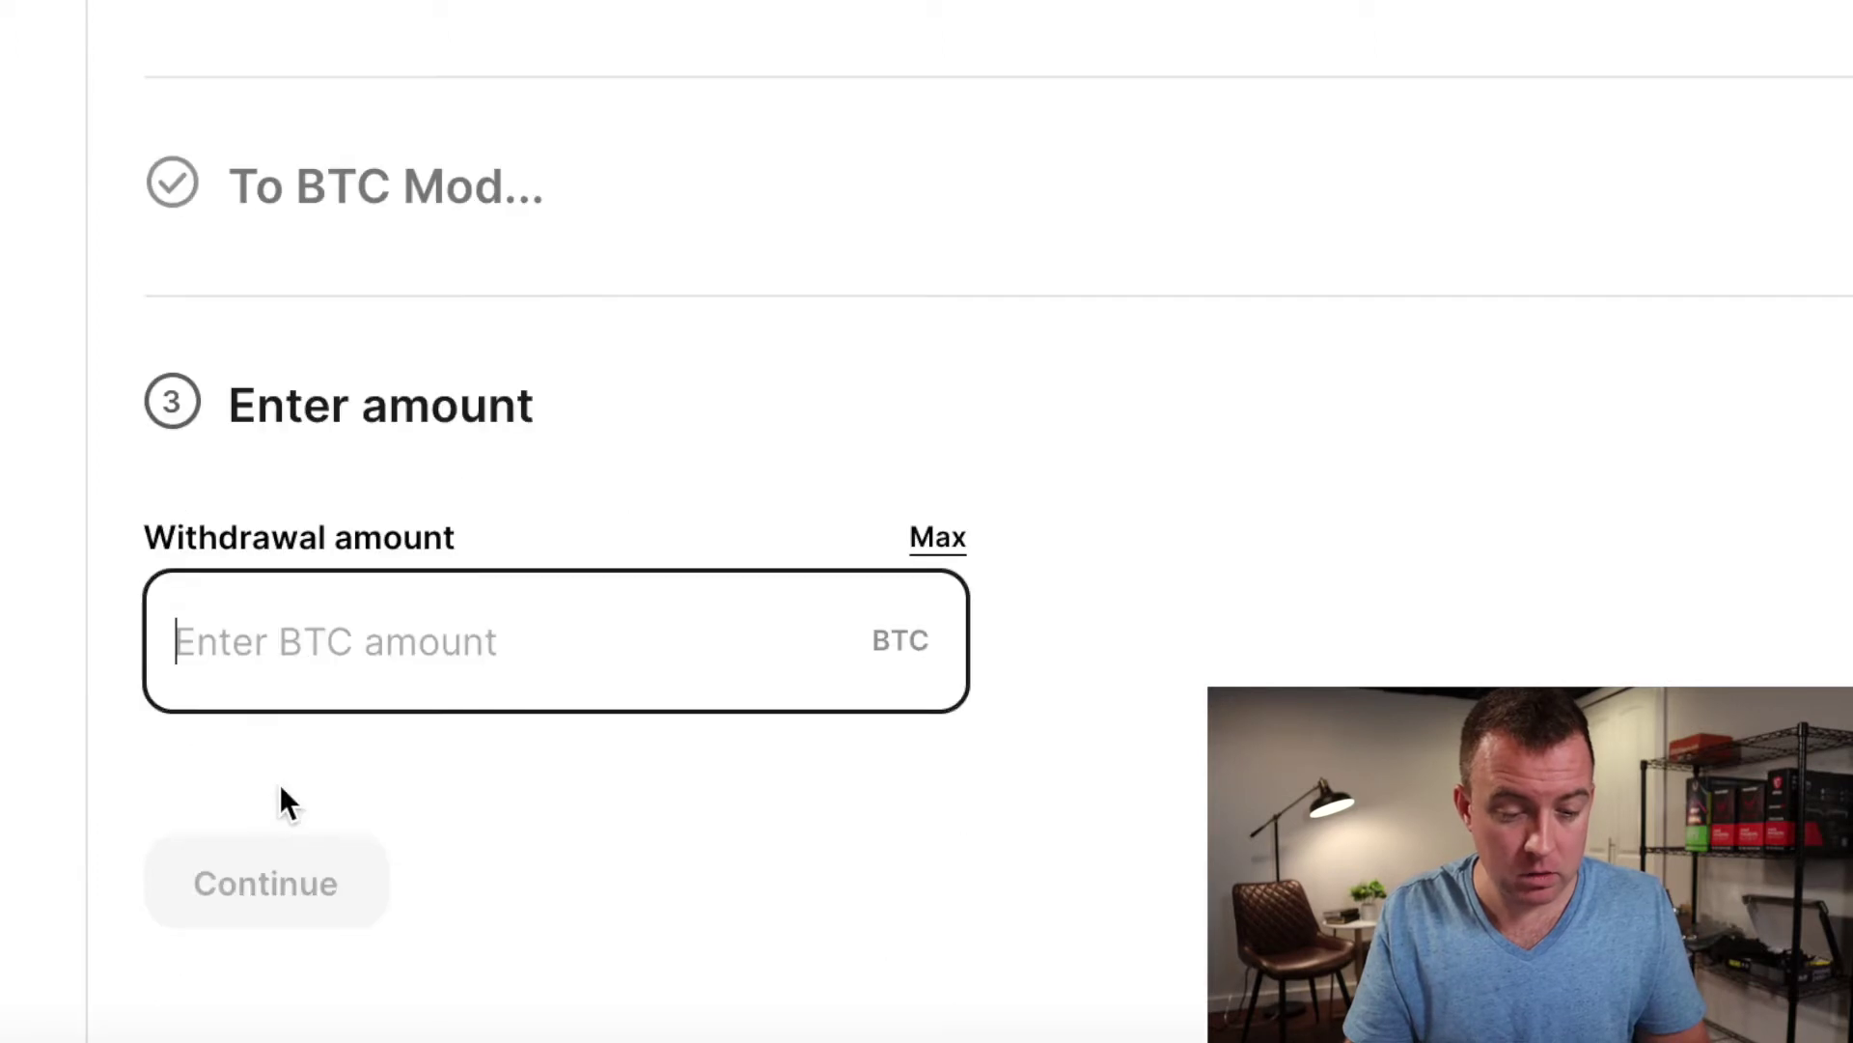
pyautogui.click(948, 544)
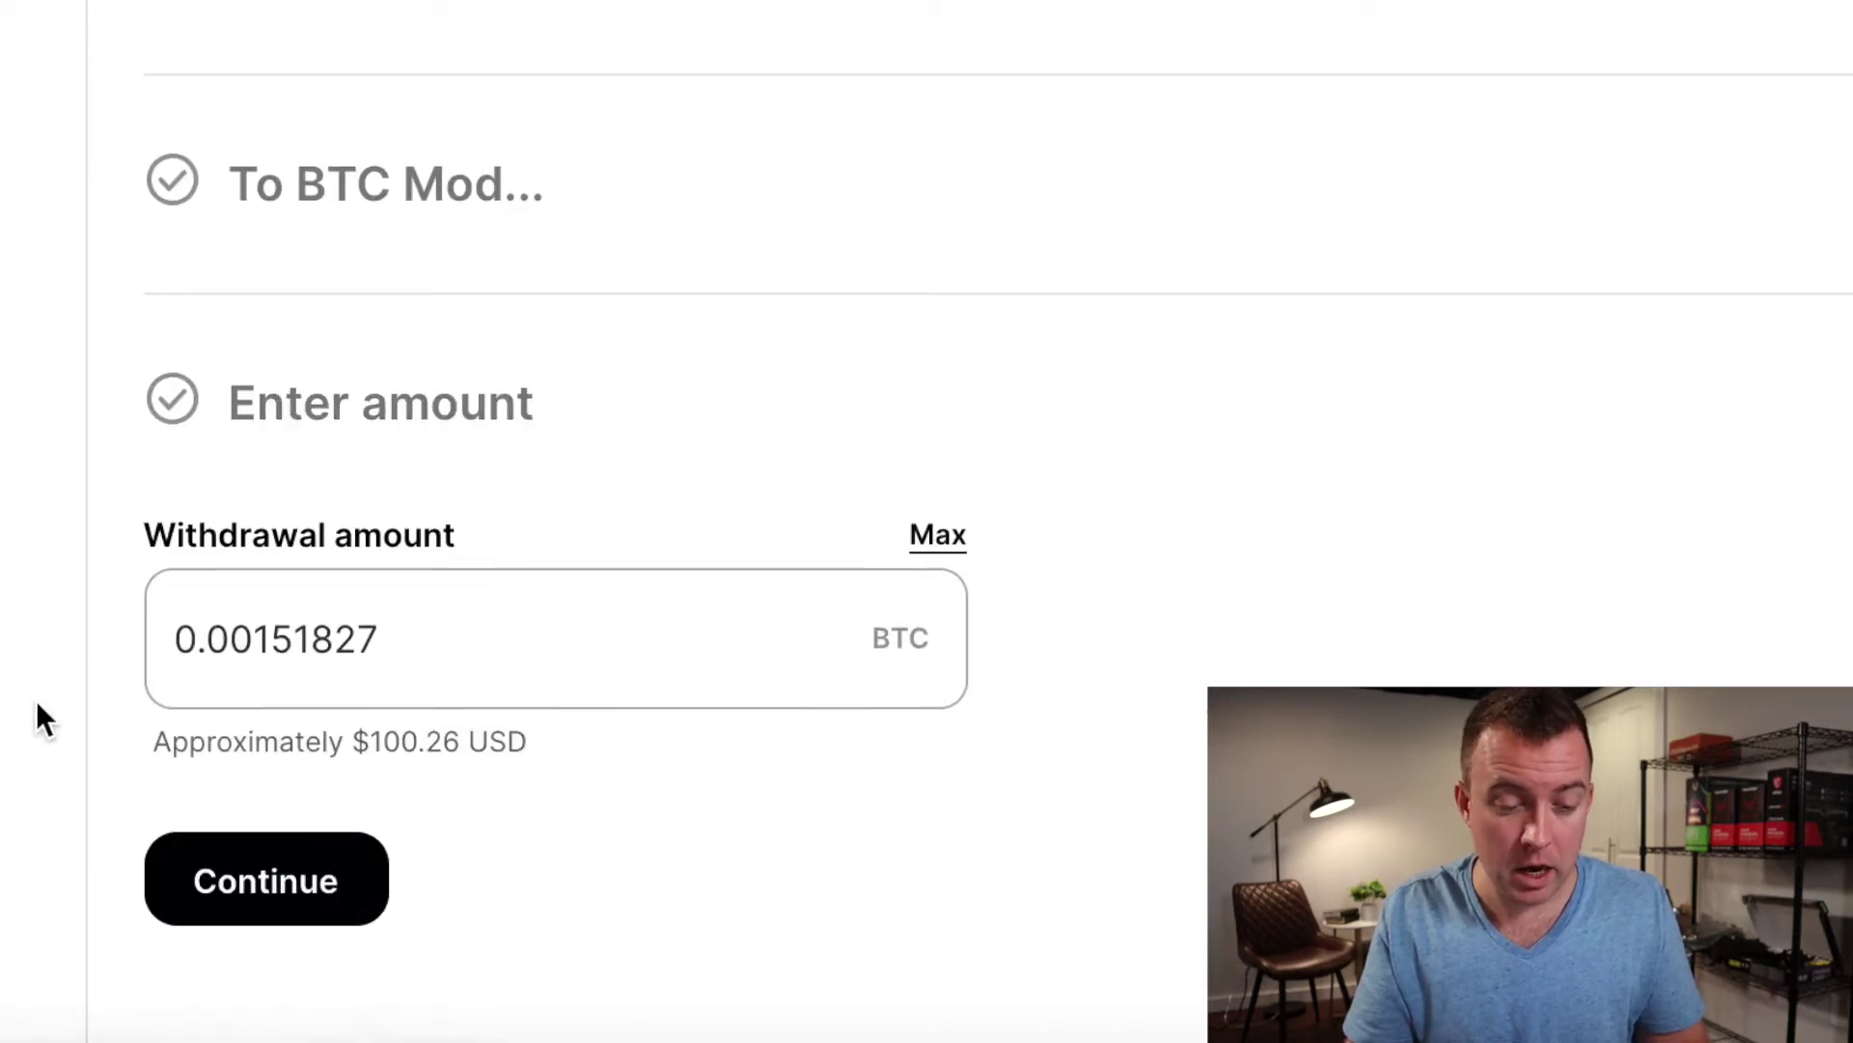
pyautogui.scroll(-3, 36, 699)
pyautogui.click(150, 622)
pyautogui.scroll(-3, 319, 608)
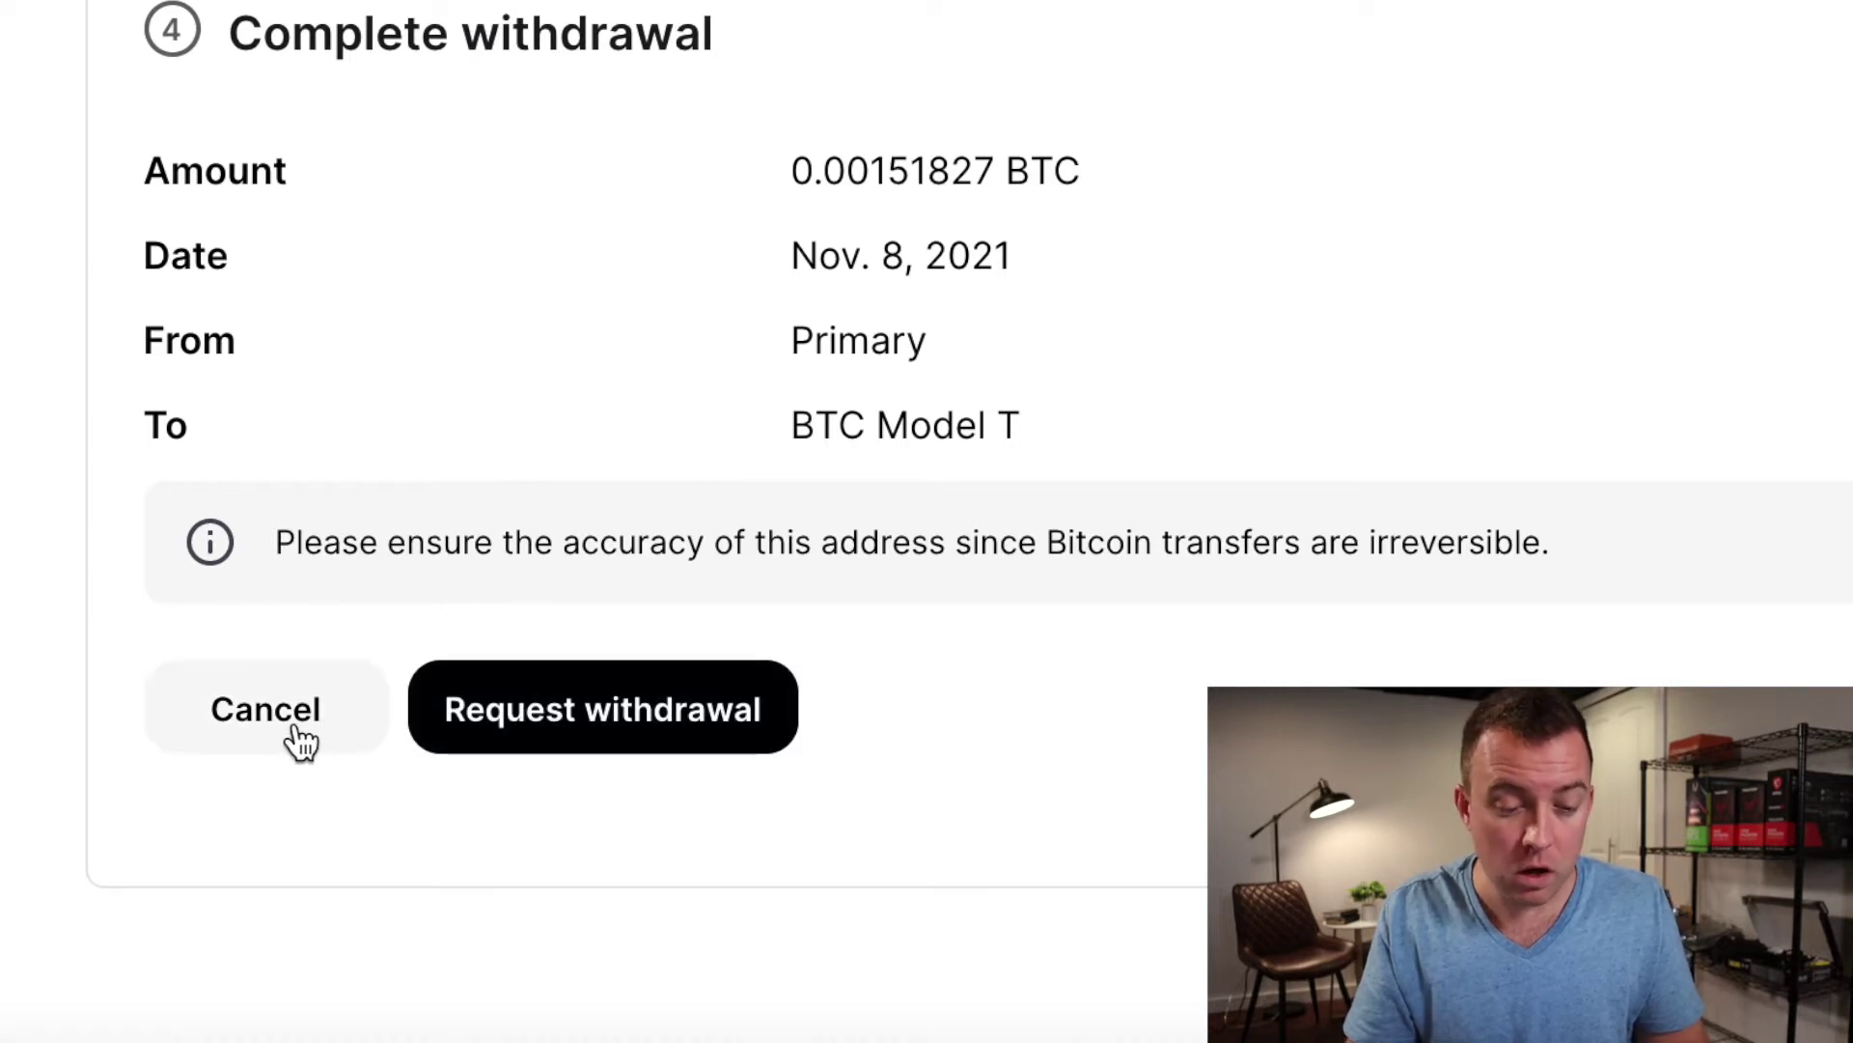
pyautogui.scroll(6, 673, 143)
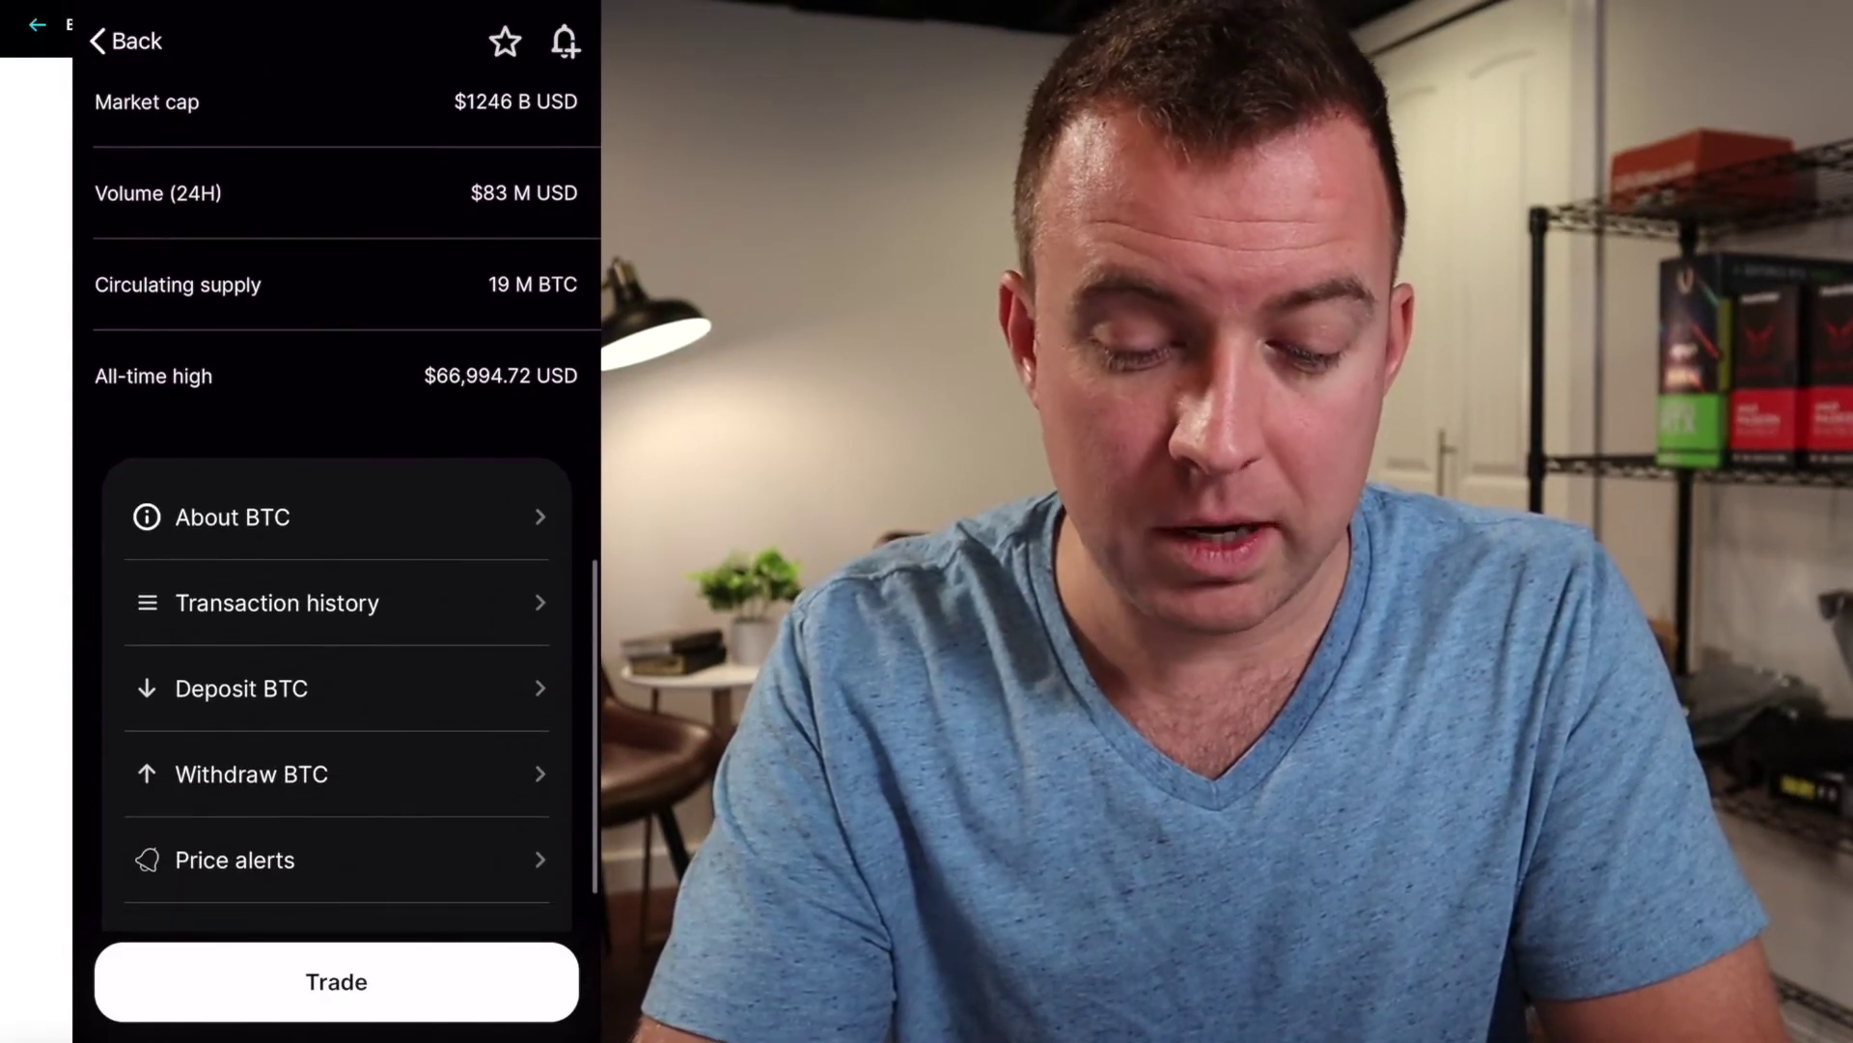
# On the phone, enter 0.00151827 as the BTC withdrawal amount and continue to review.
pyautogui.click(251, 773)
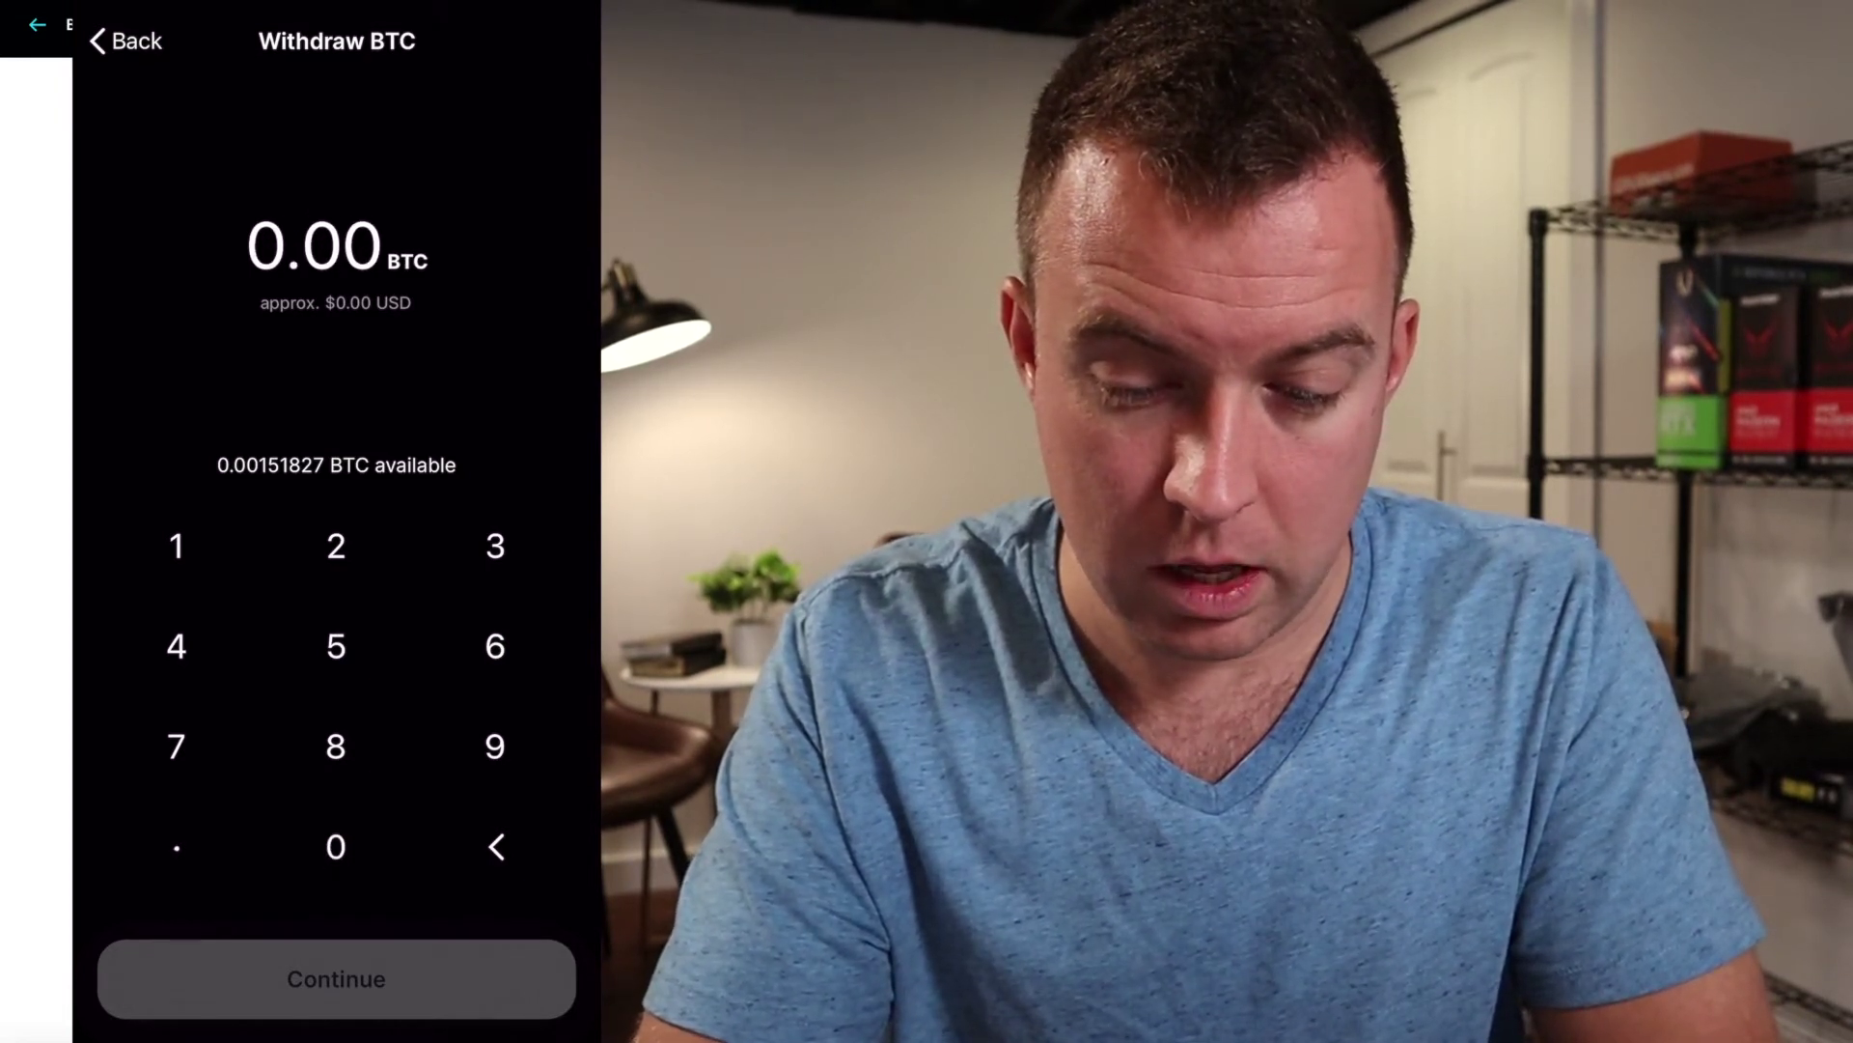
pyautogui.write('1518')
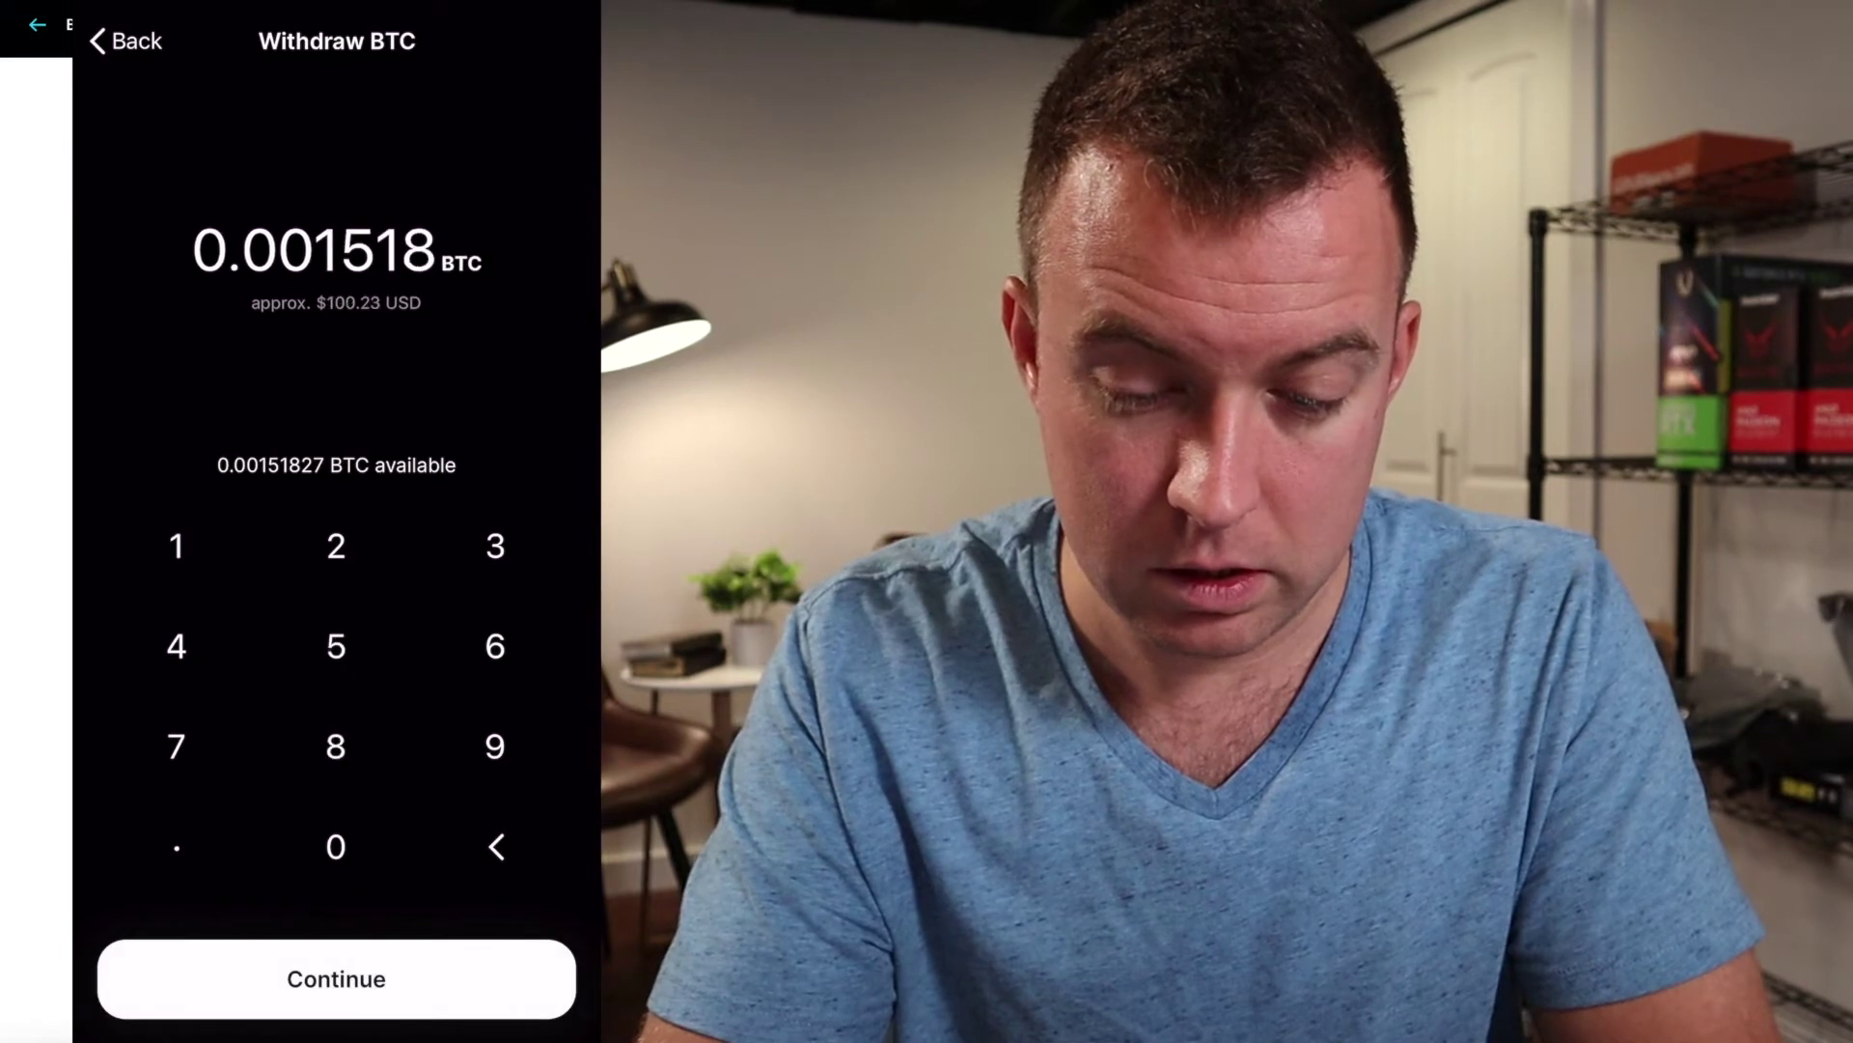
pyautogui.write('27')
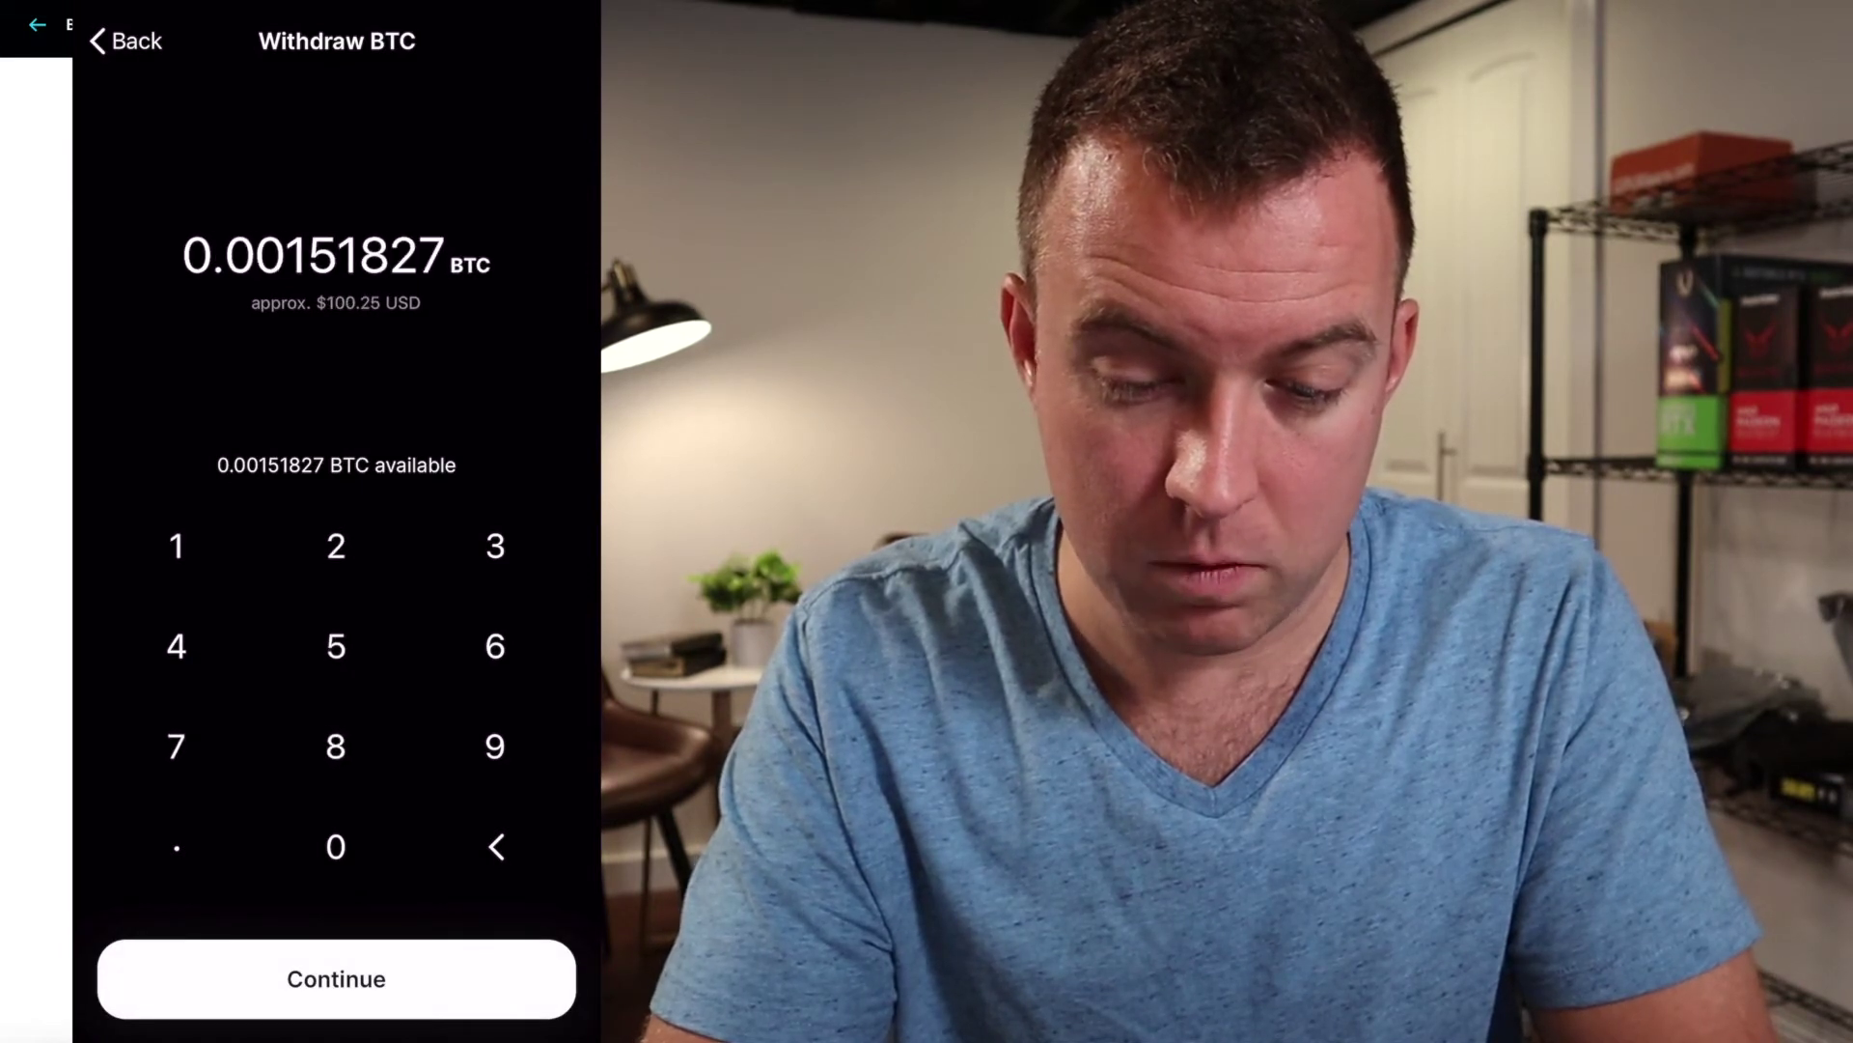
pyautogui.click(336, 979)
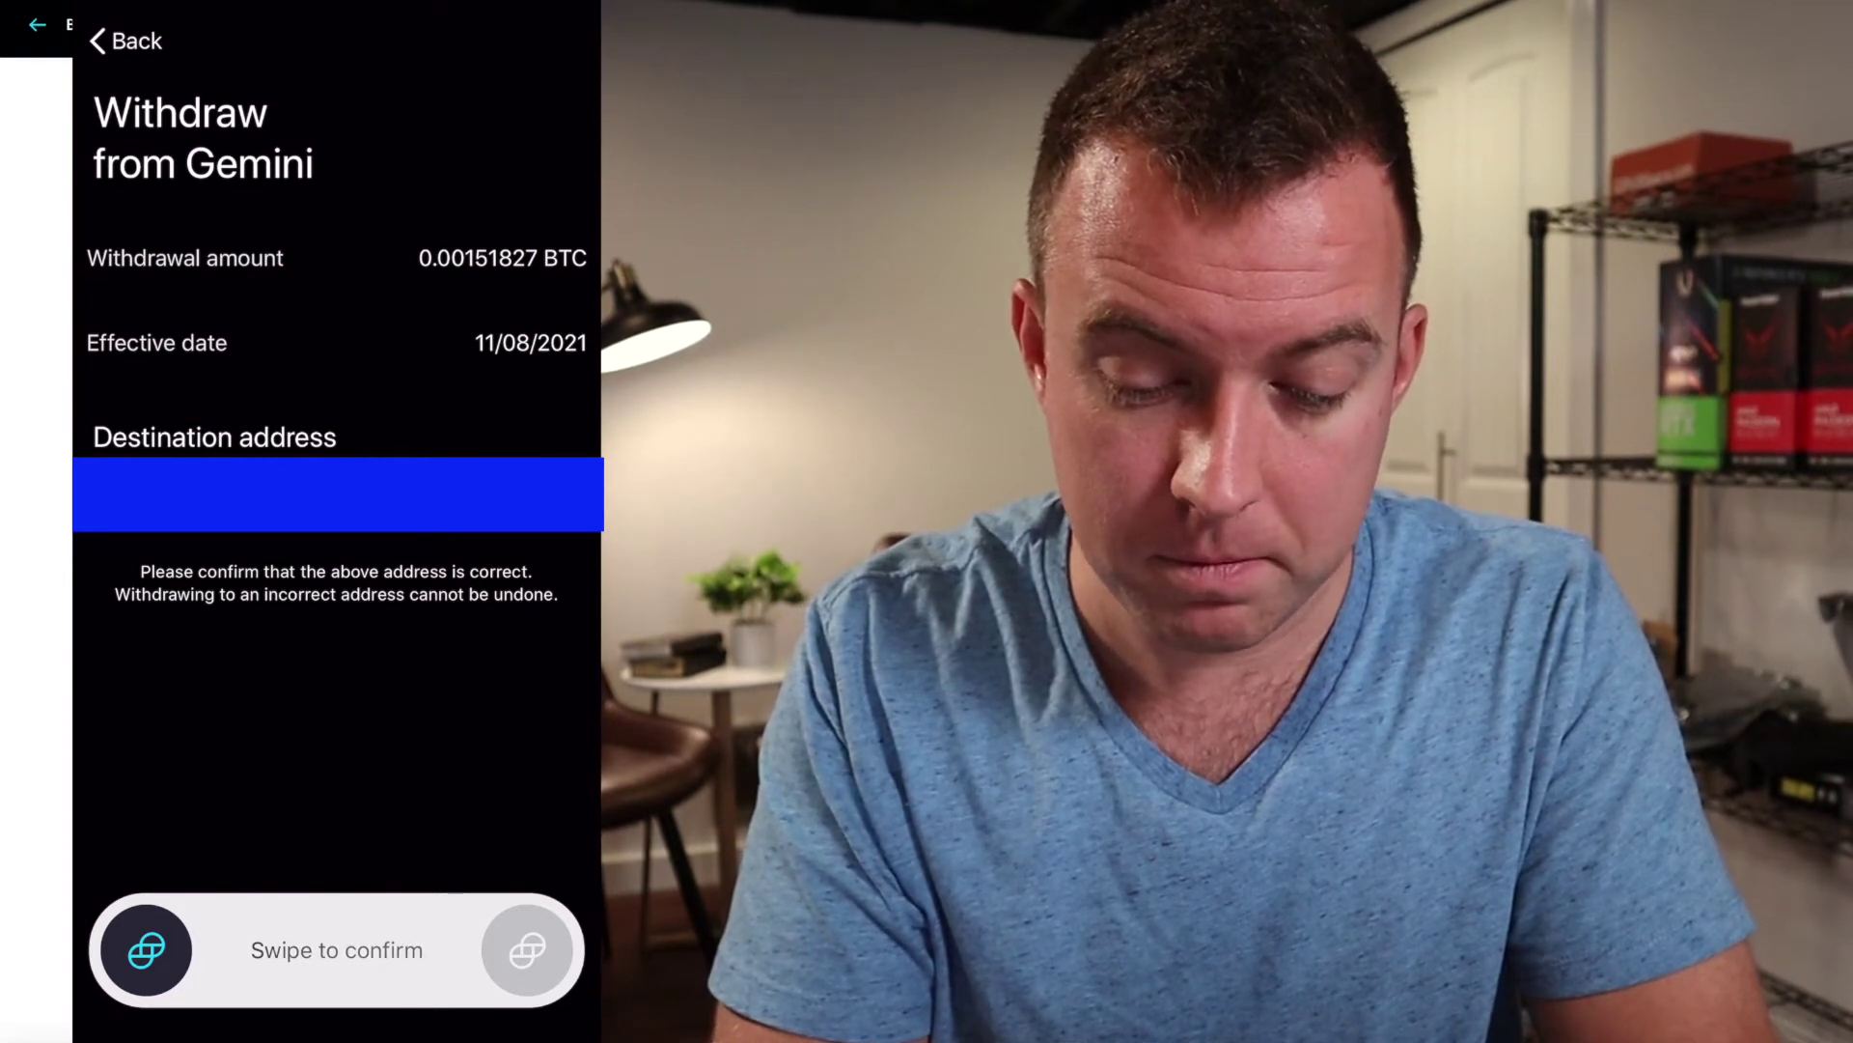
# Swipe to approve the 0.00151827 BTC withdrawal and fill in the texted verification code.
pyautogui.moveTo(147, 950); pyautogui.dragTo(527, 950)
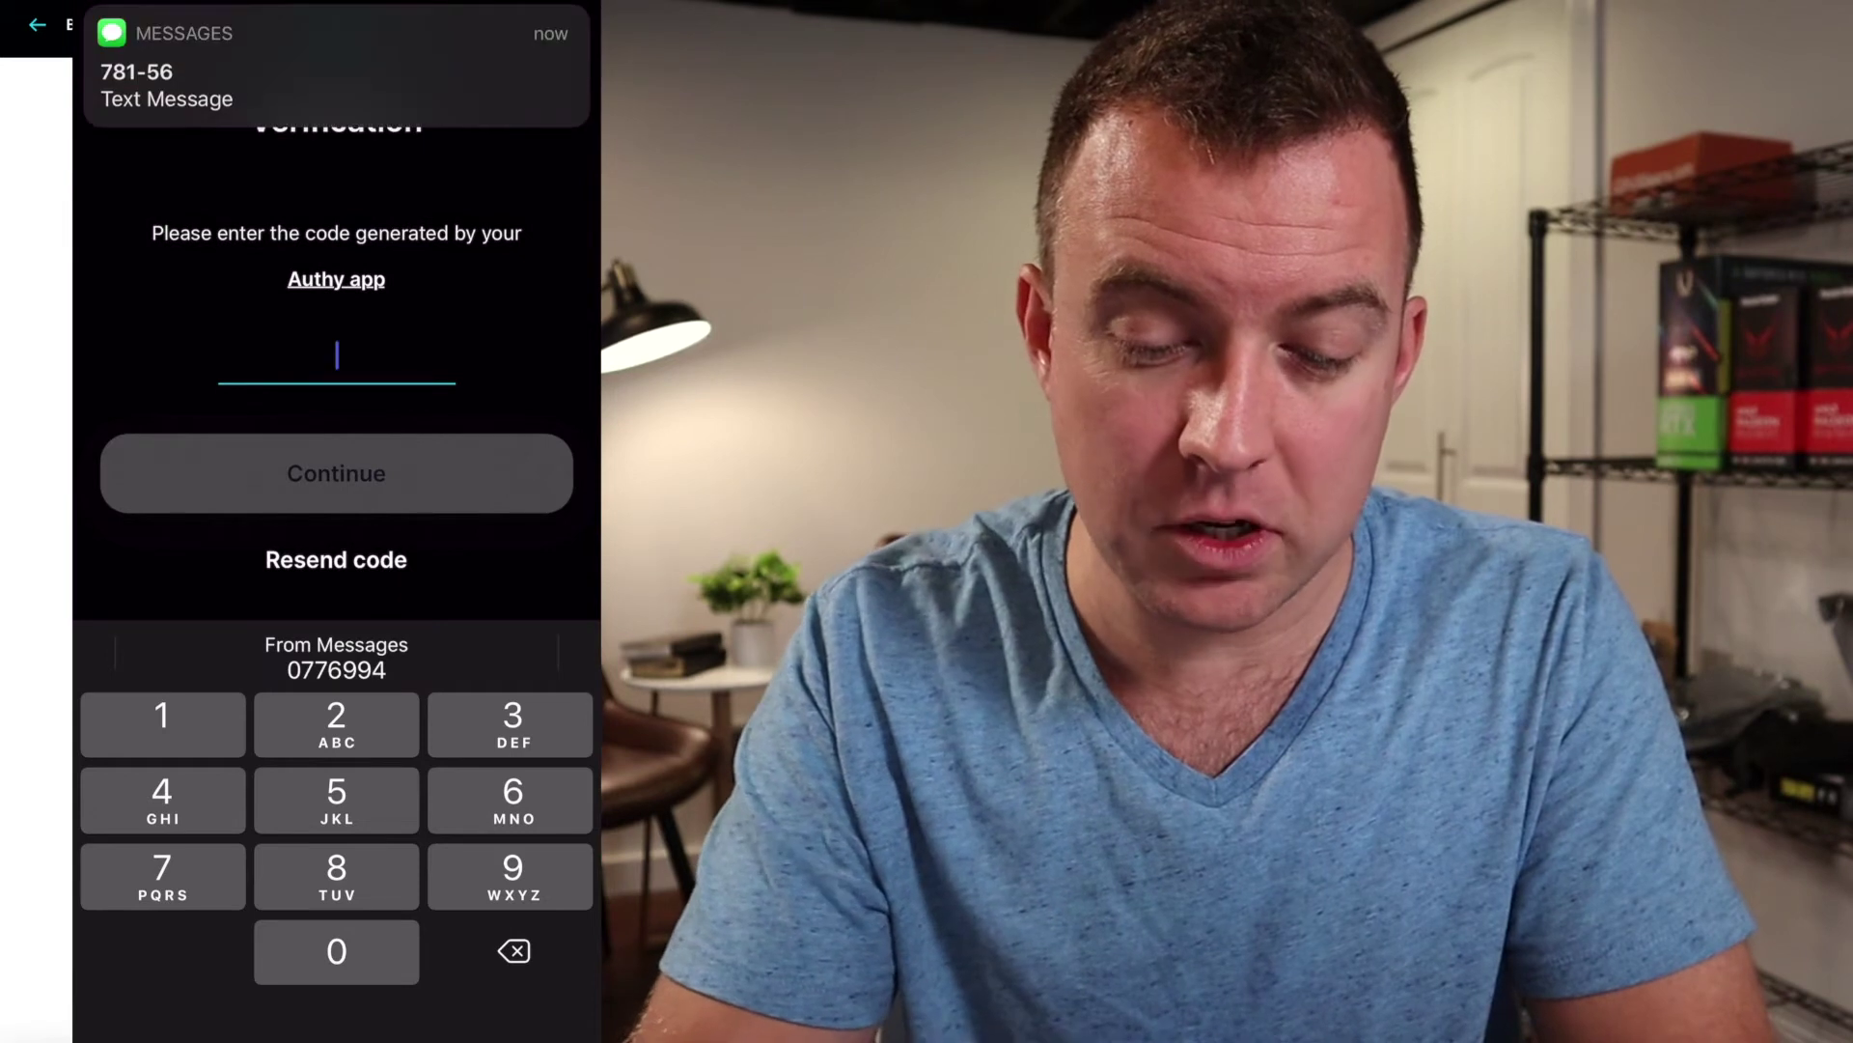
pyautogui.click(336, 657)
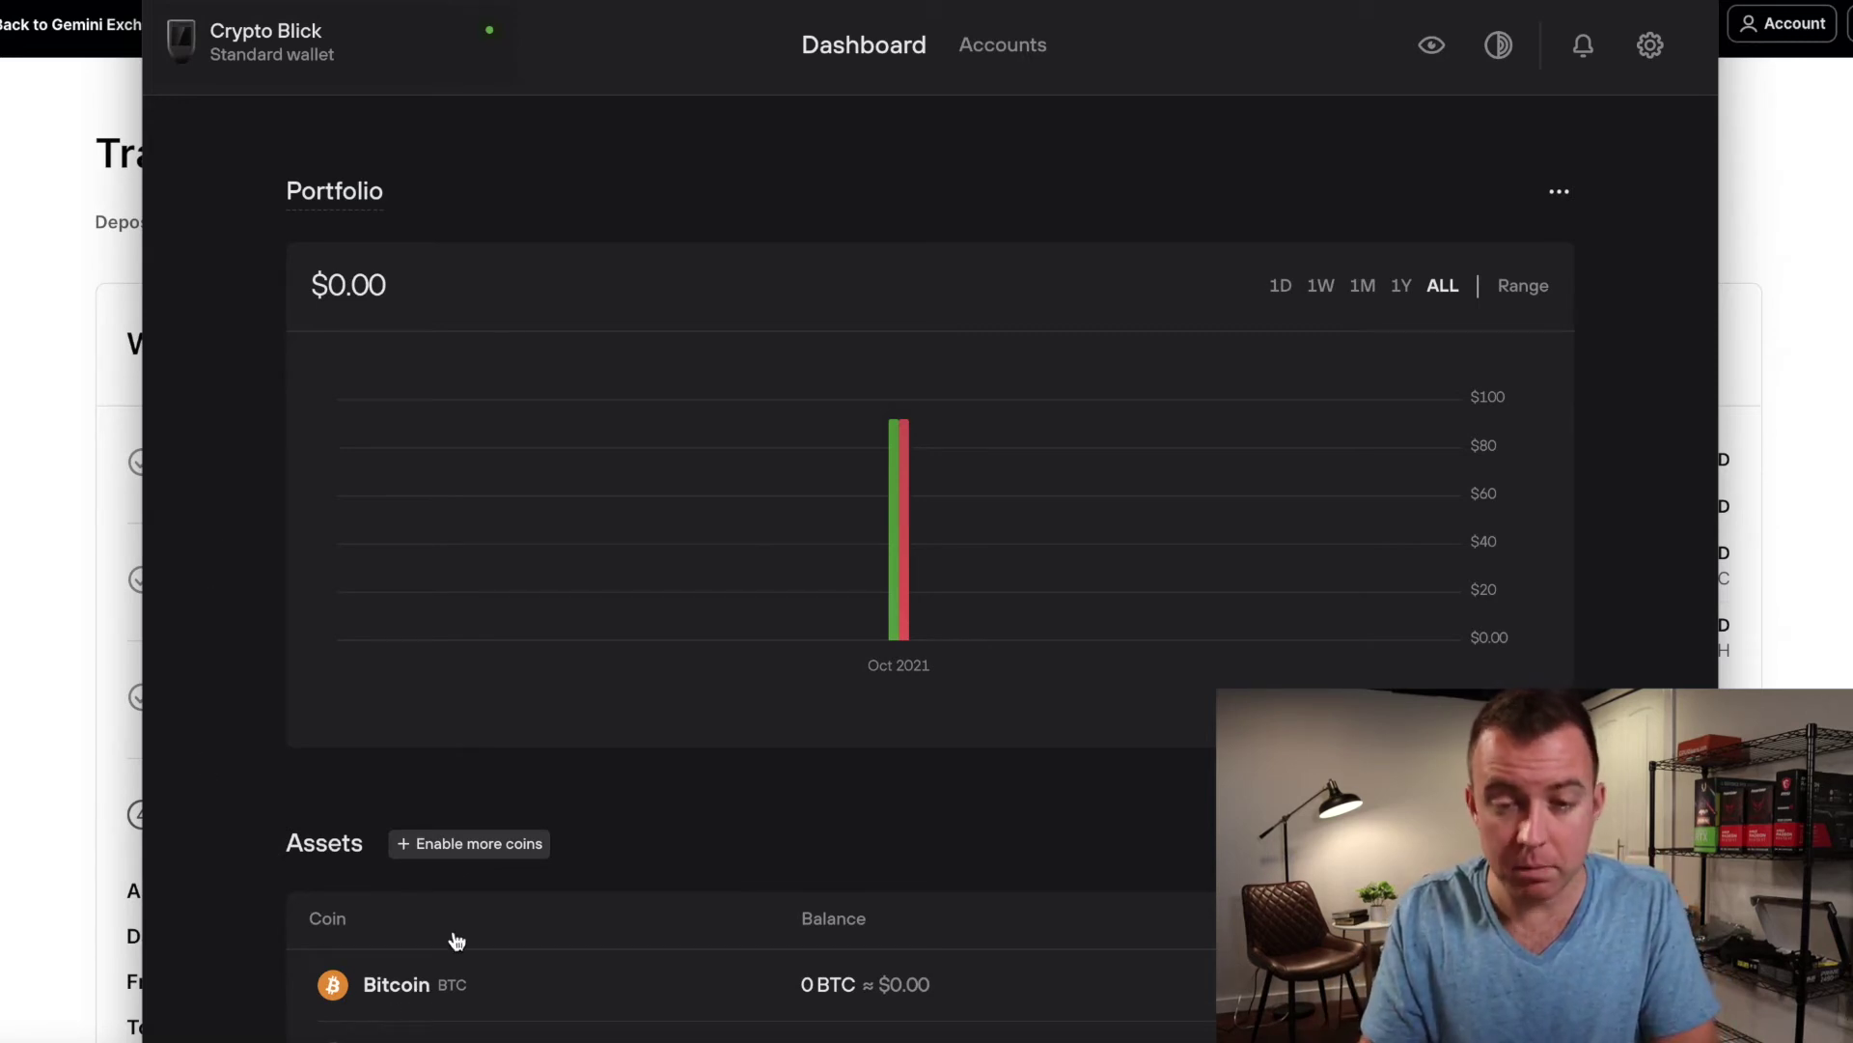
# In Trezor Suite's Accounts view, move from Ethereum #1 to the Bitcoin #1 account details.
pyautogui.click(997, 50)
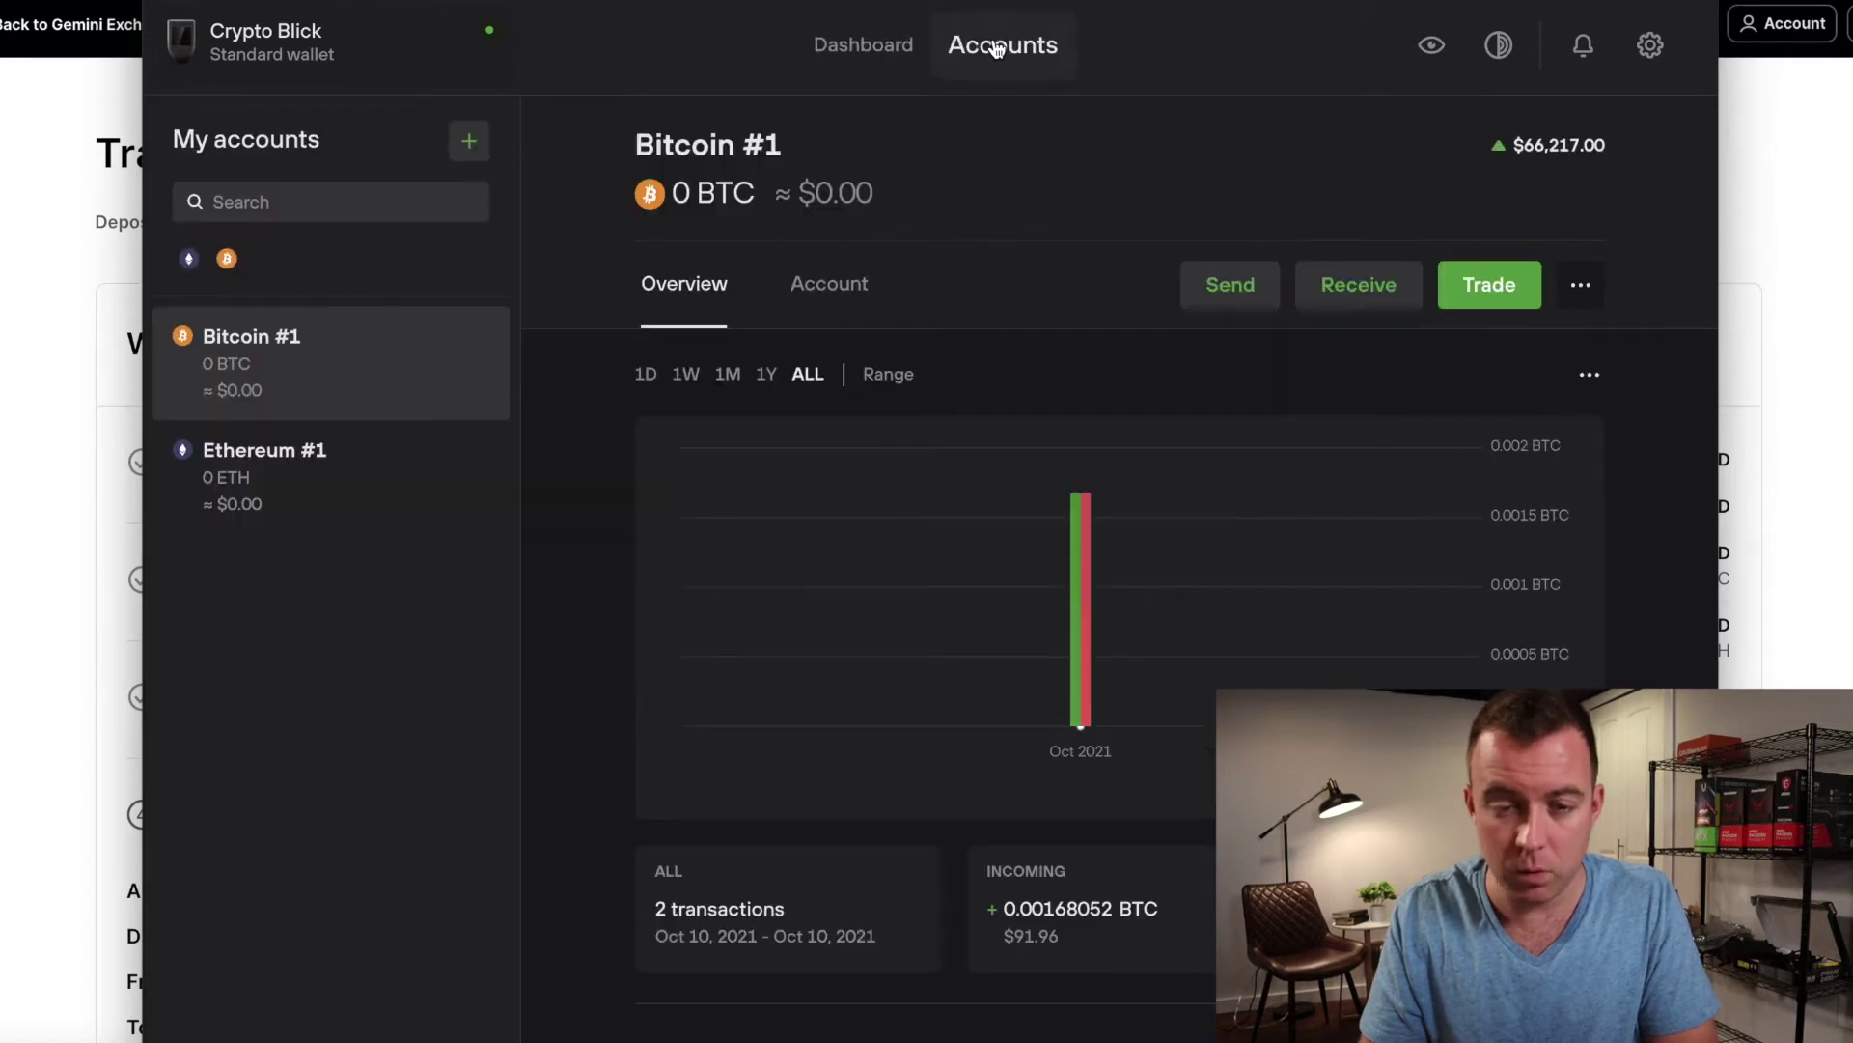
pyautogui.click(331, 485)
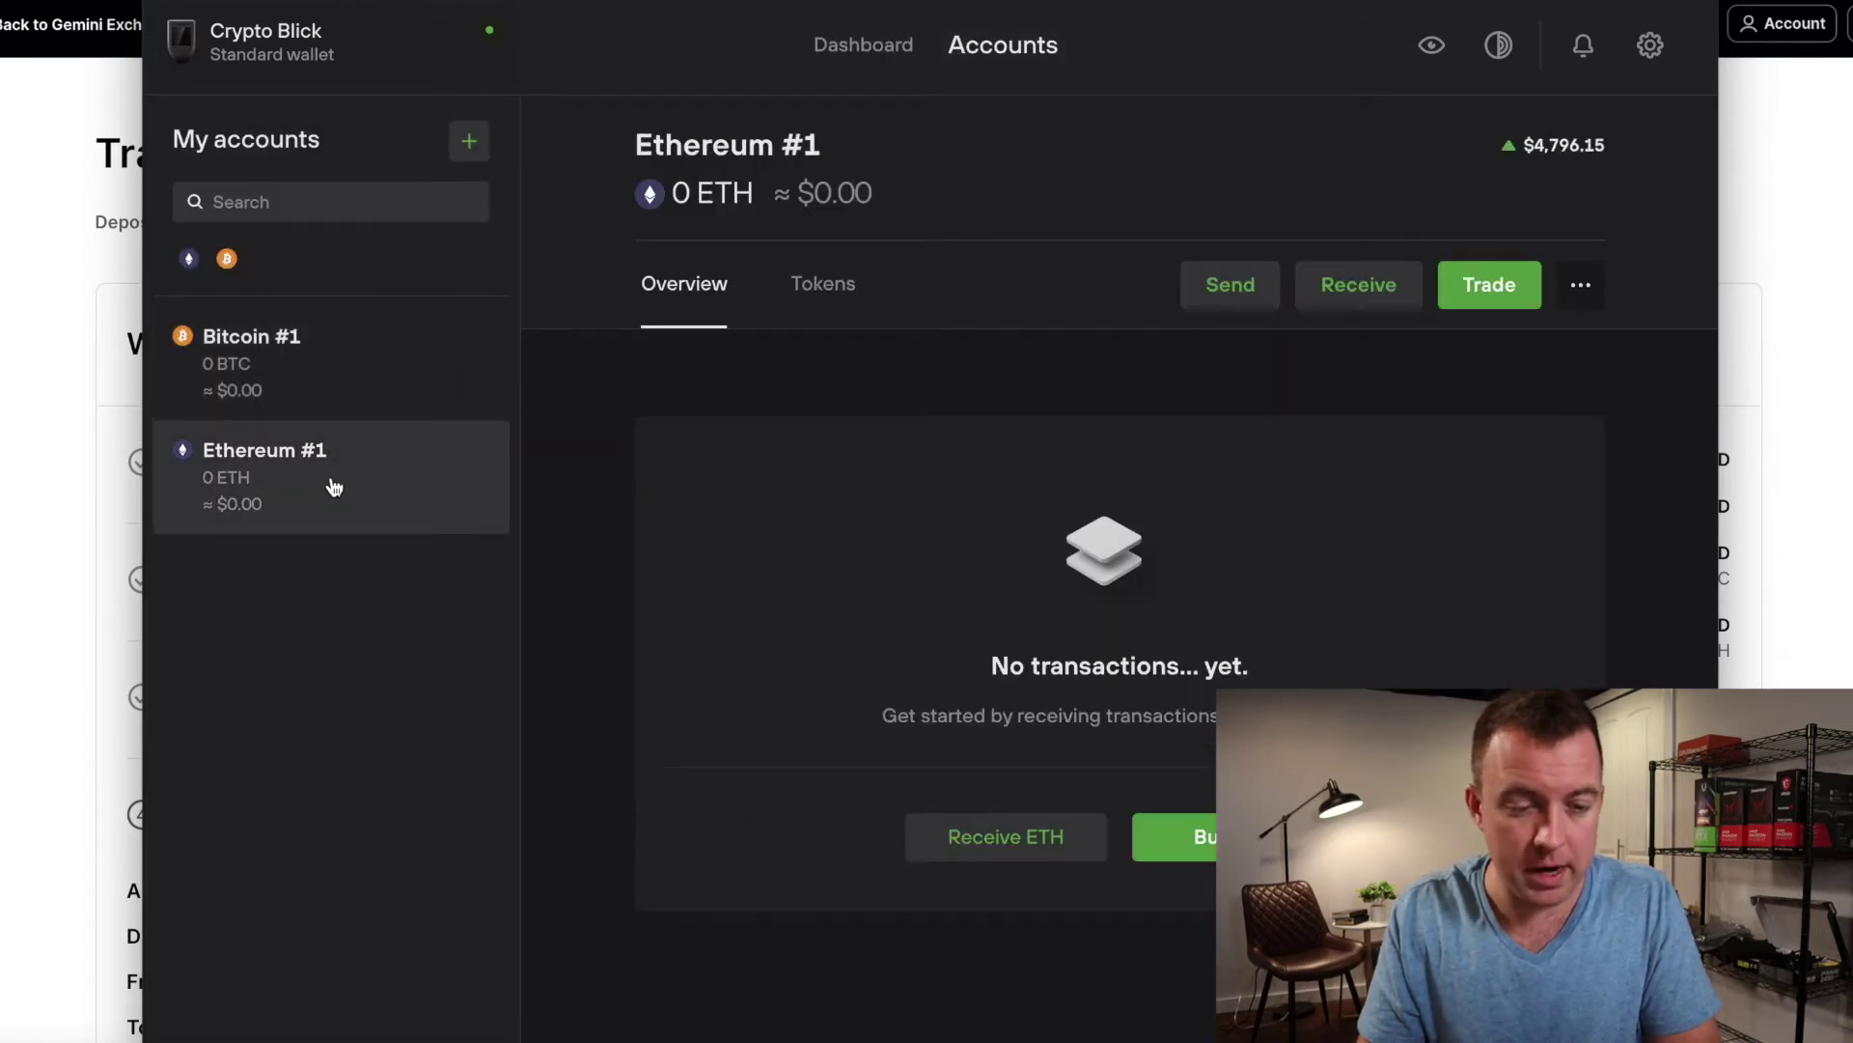
pyautogui.click(334, 368)
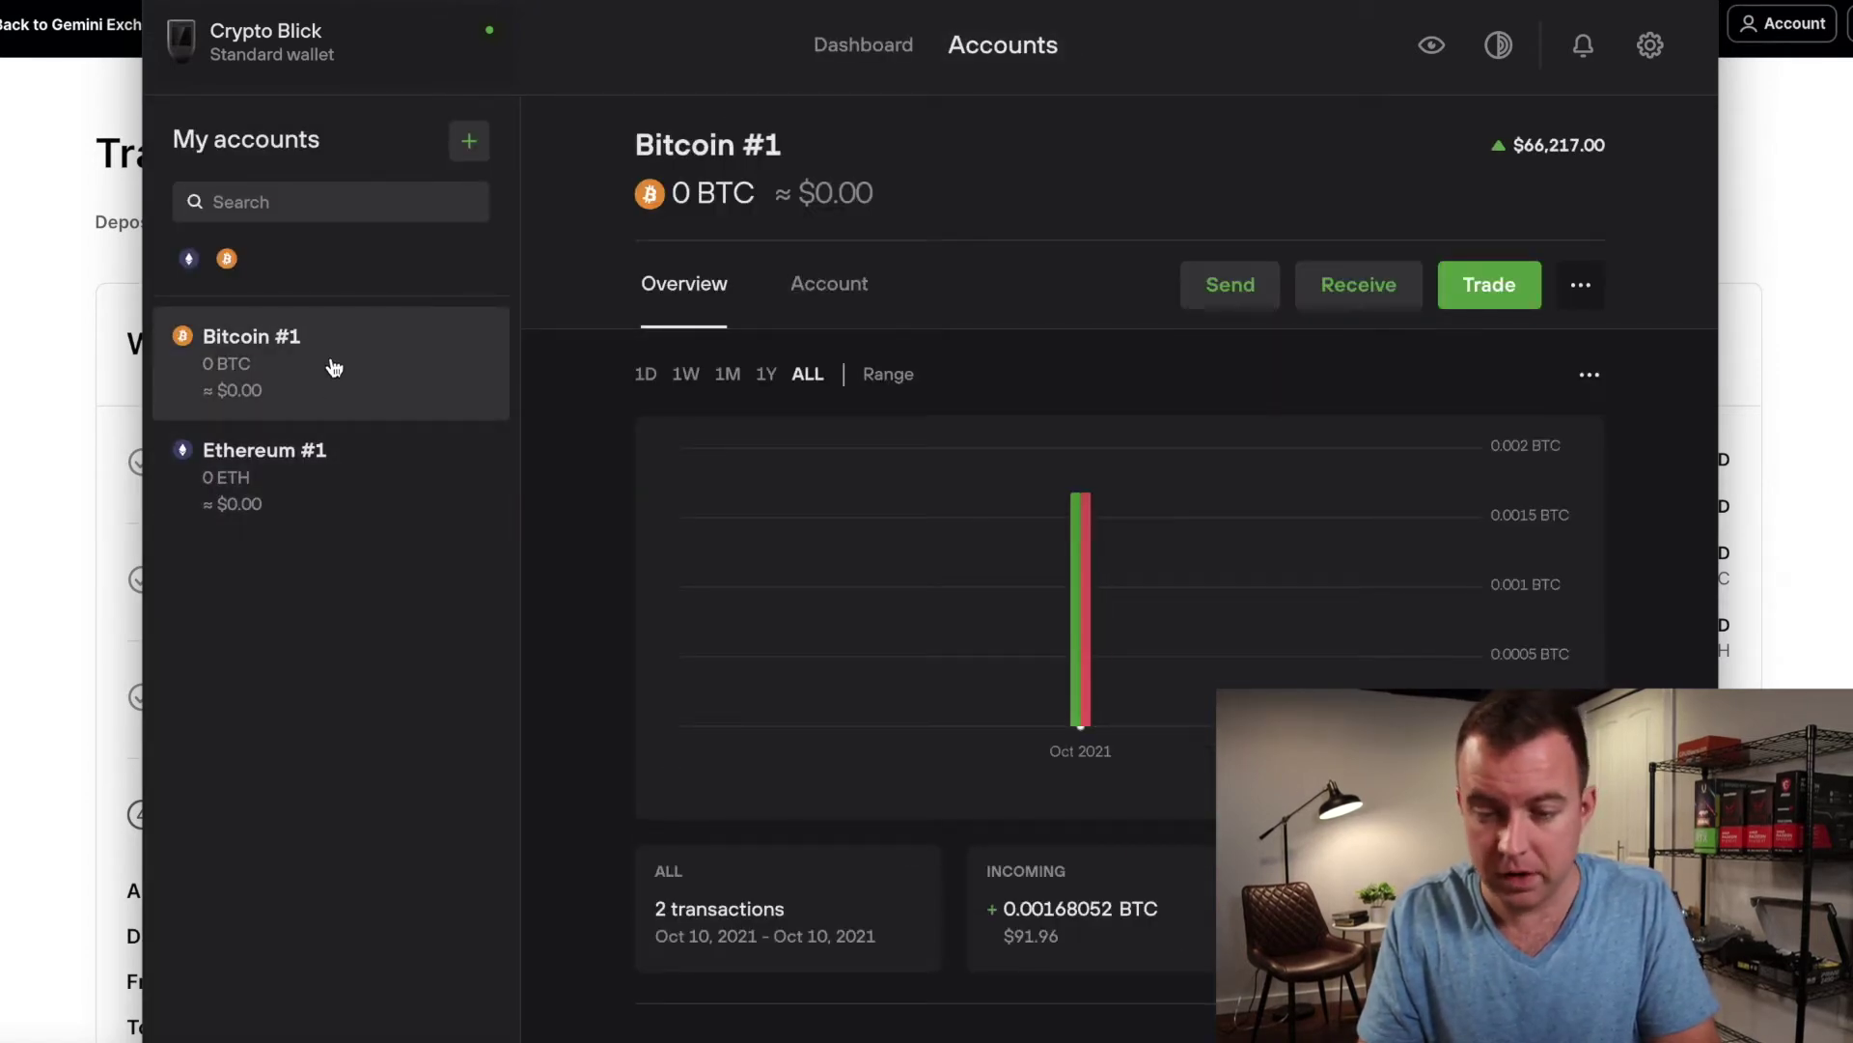
pyautogui.moveTo(967, 490)
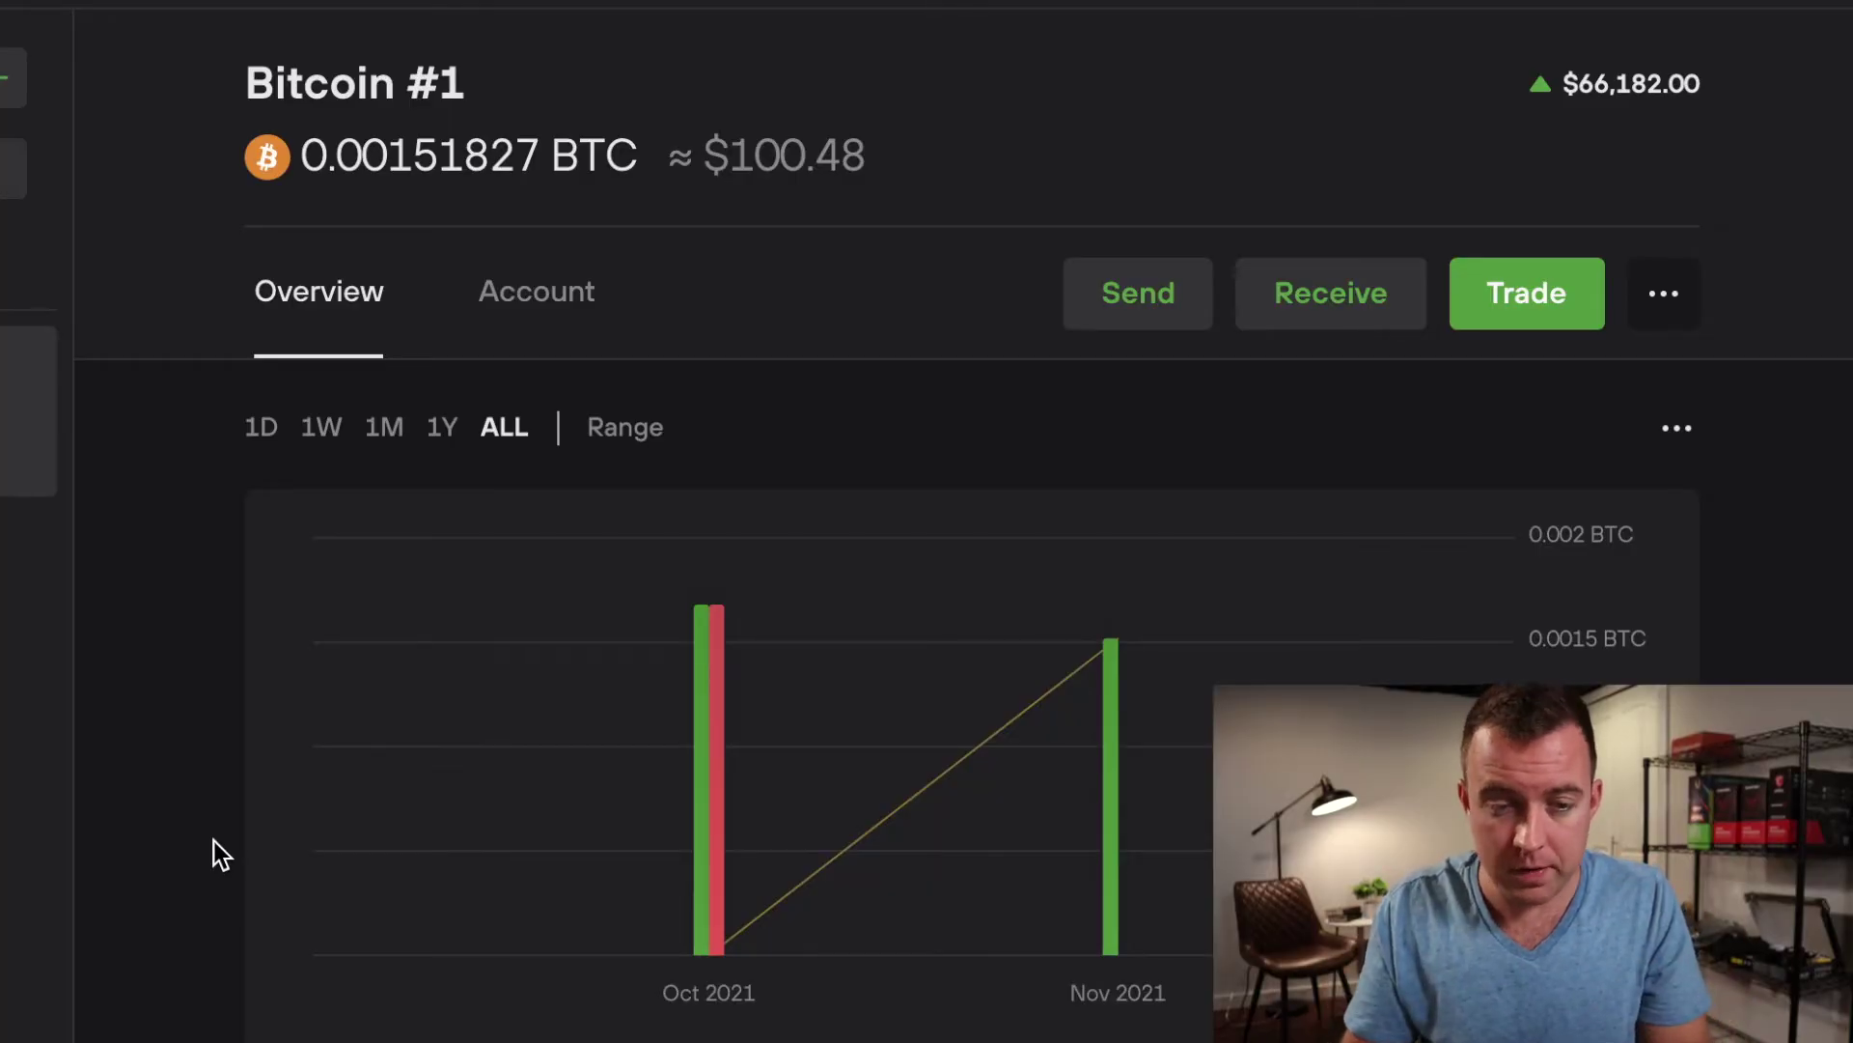
# Open Bitcoin #1's Send form and focus the recipient Address field.
pyautogui.click(1134, 316)
pyautogui.click(533, 598)
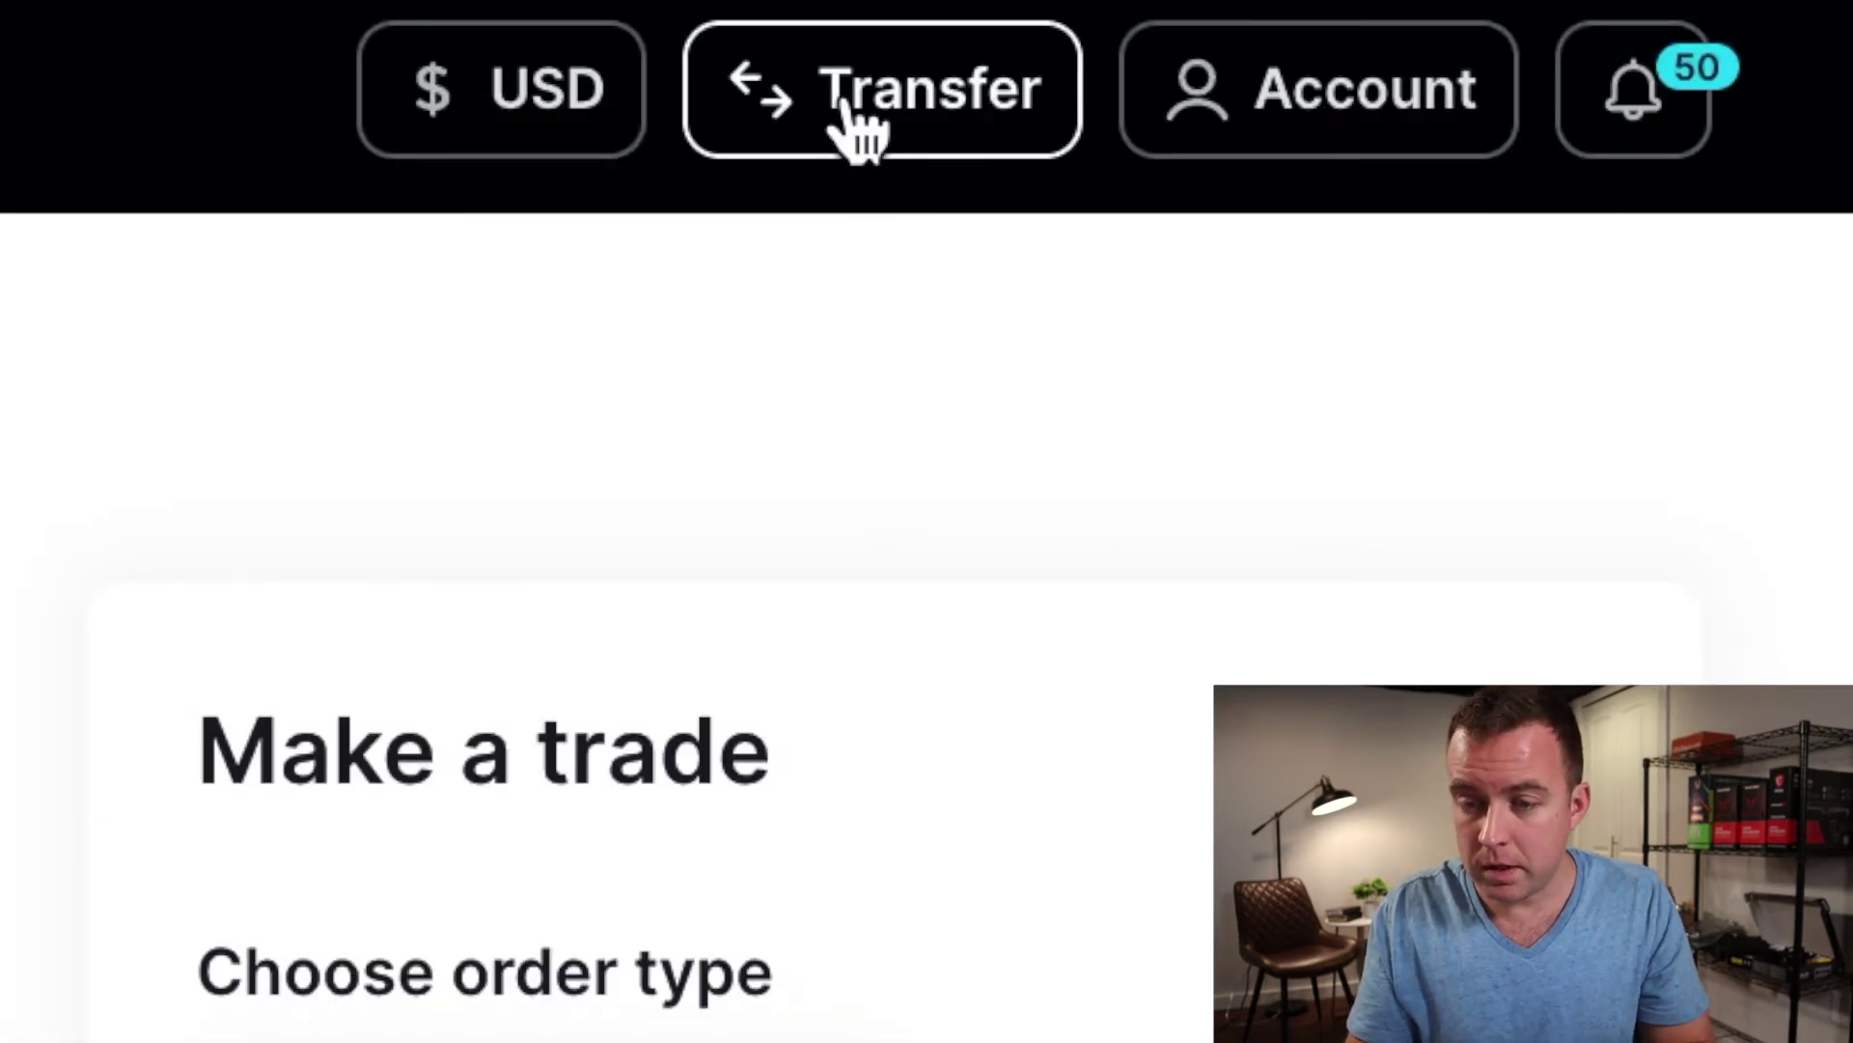
# Choose Deposit into Gemini with BTC on the Bitcoin Network to display the deposit address.
pyautogui.click(849, 106)
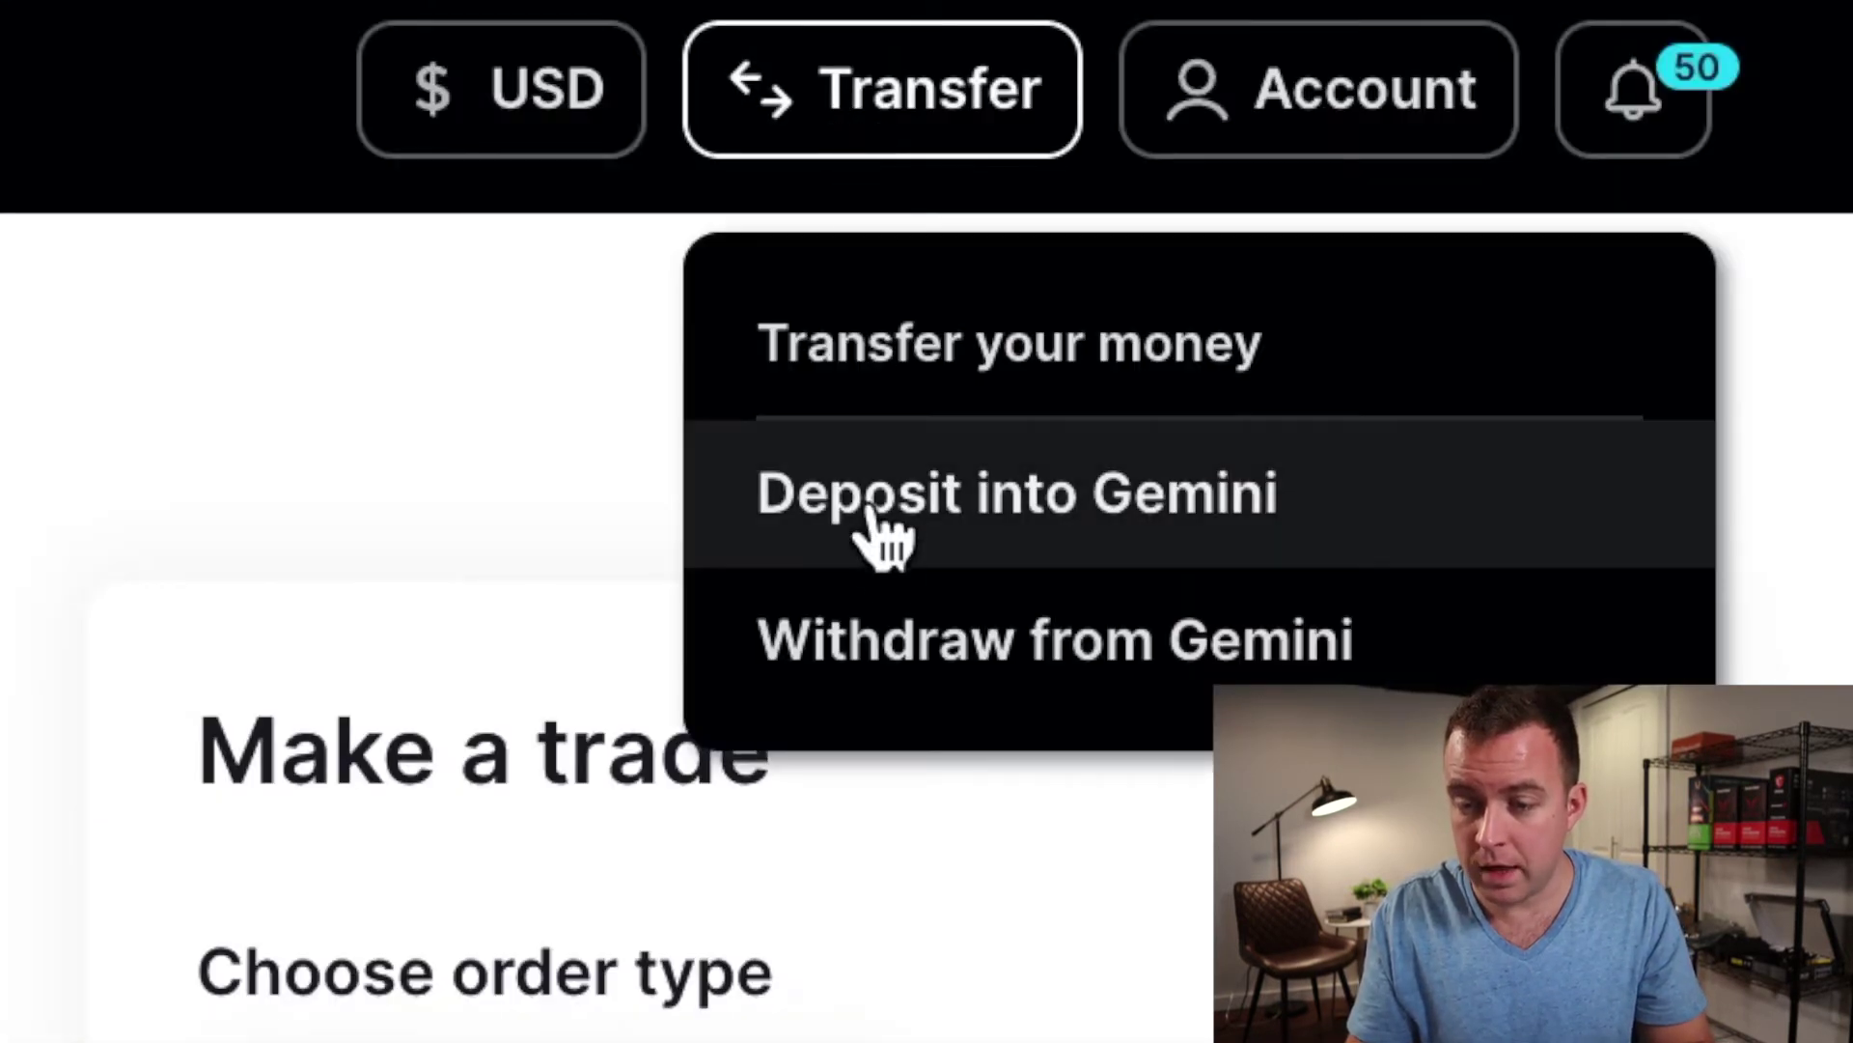
pyautogui.click(961, 516)
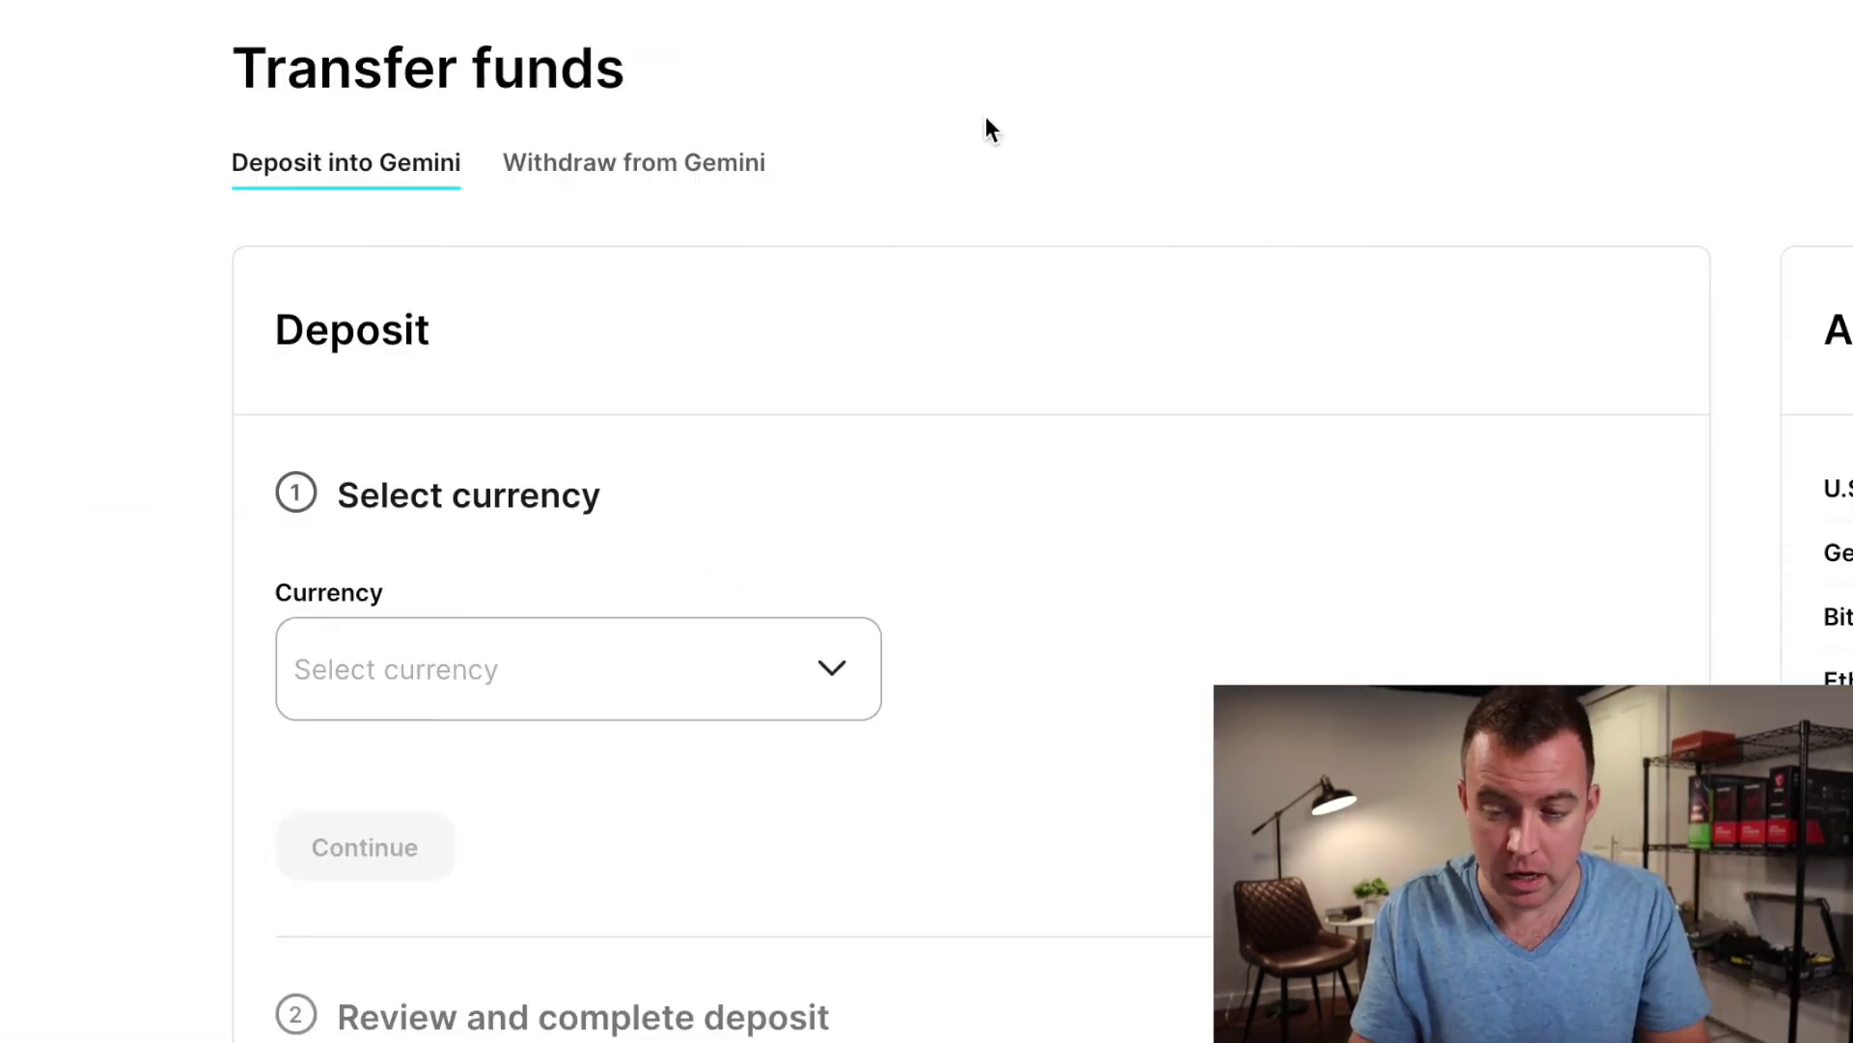
pyautogui.click(519, 686)
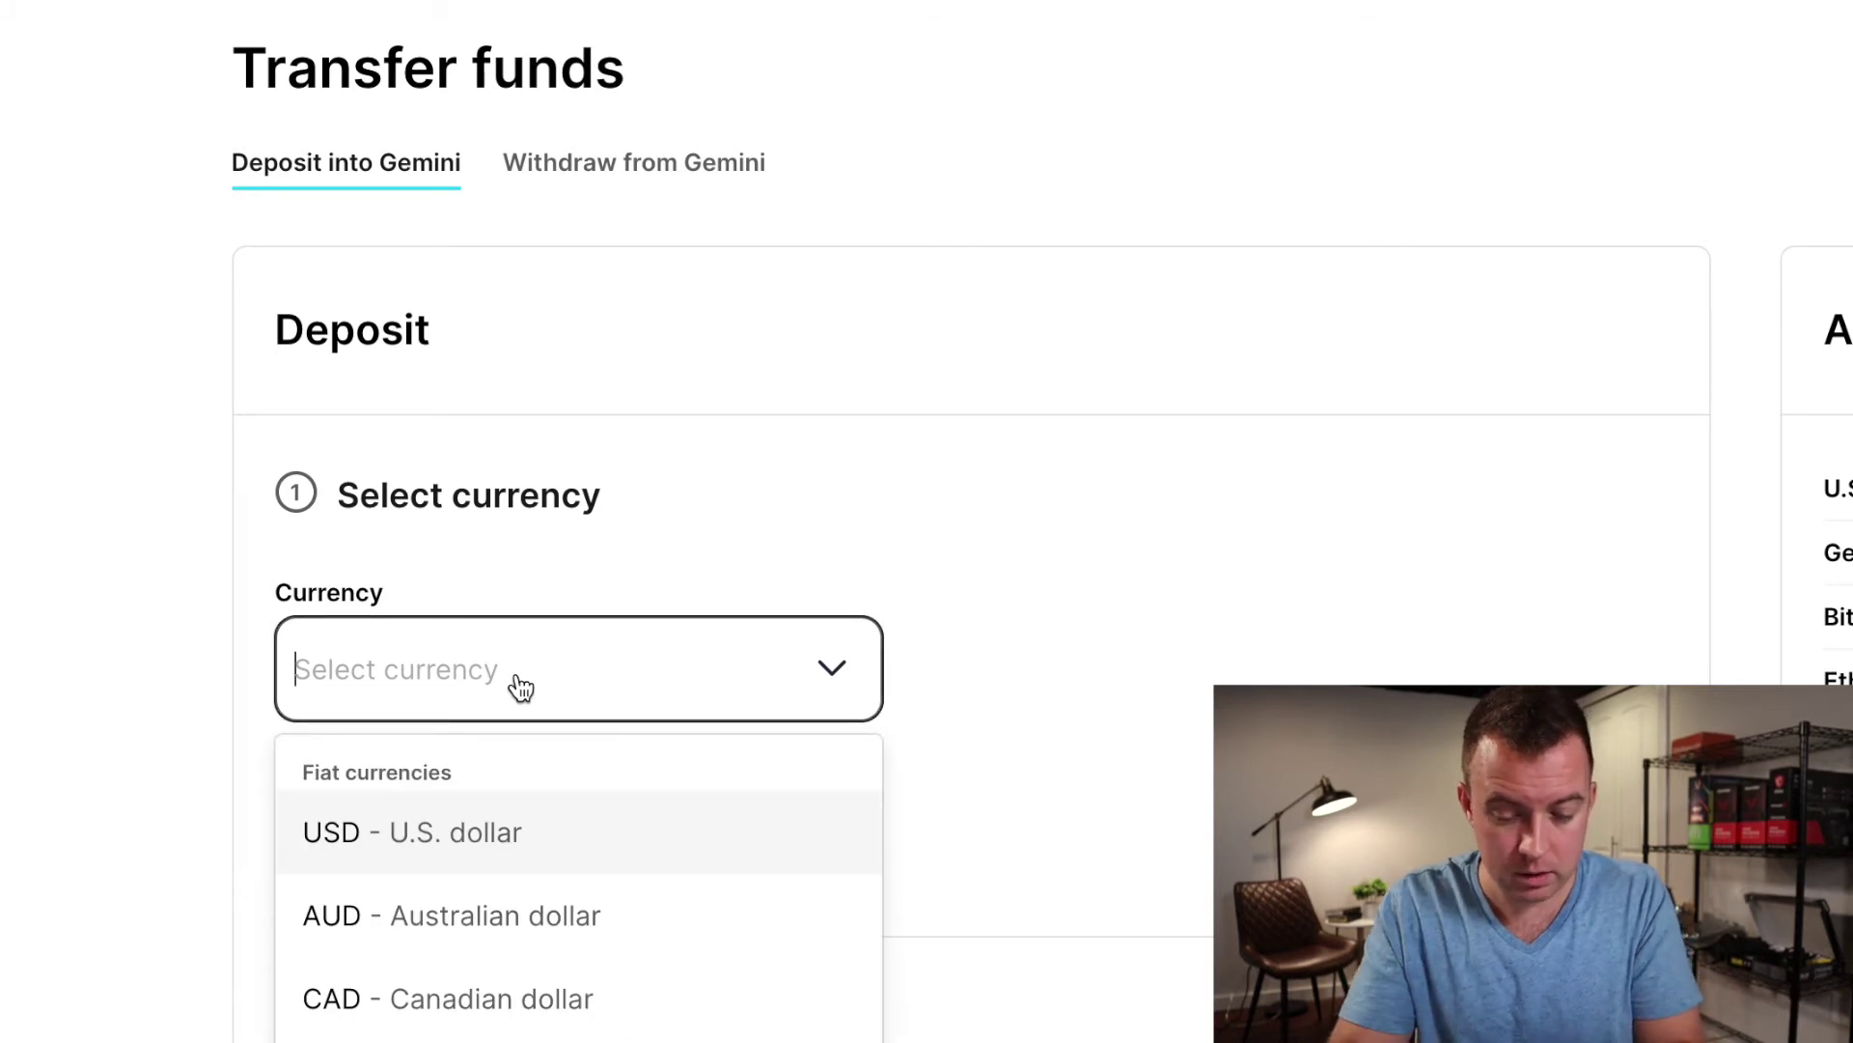
pyautogui.write('bt')
pyautogui.click(471, 832)
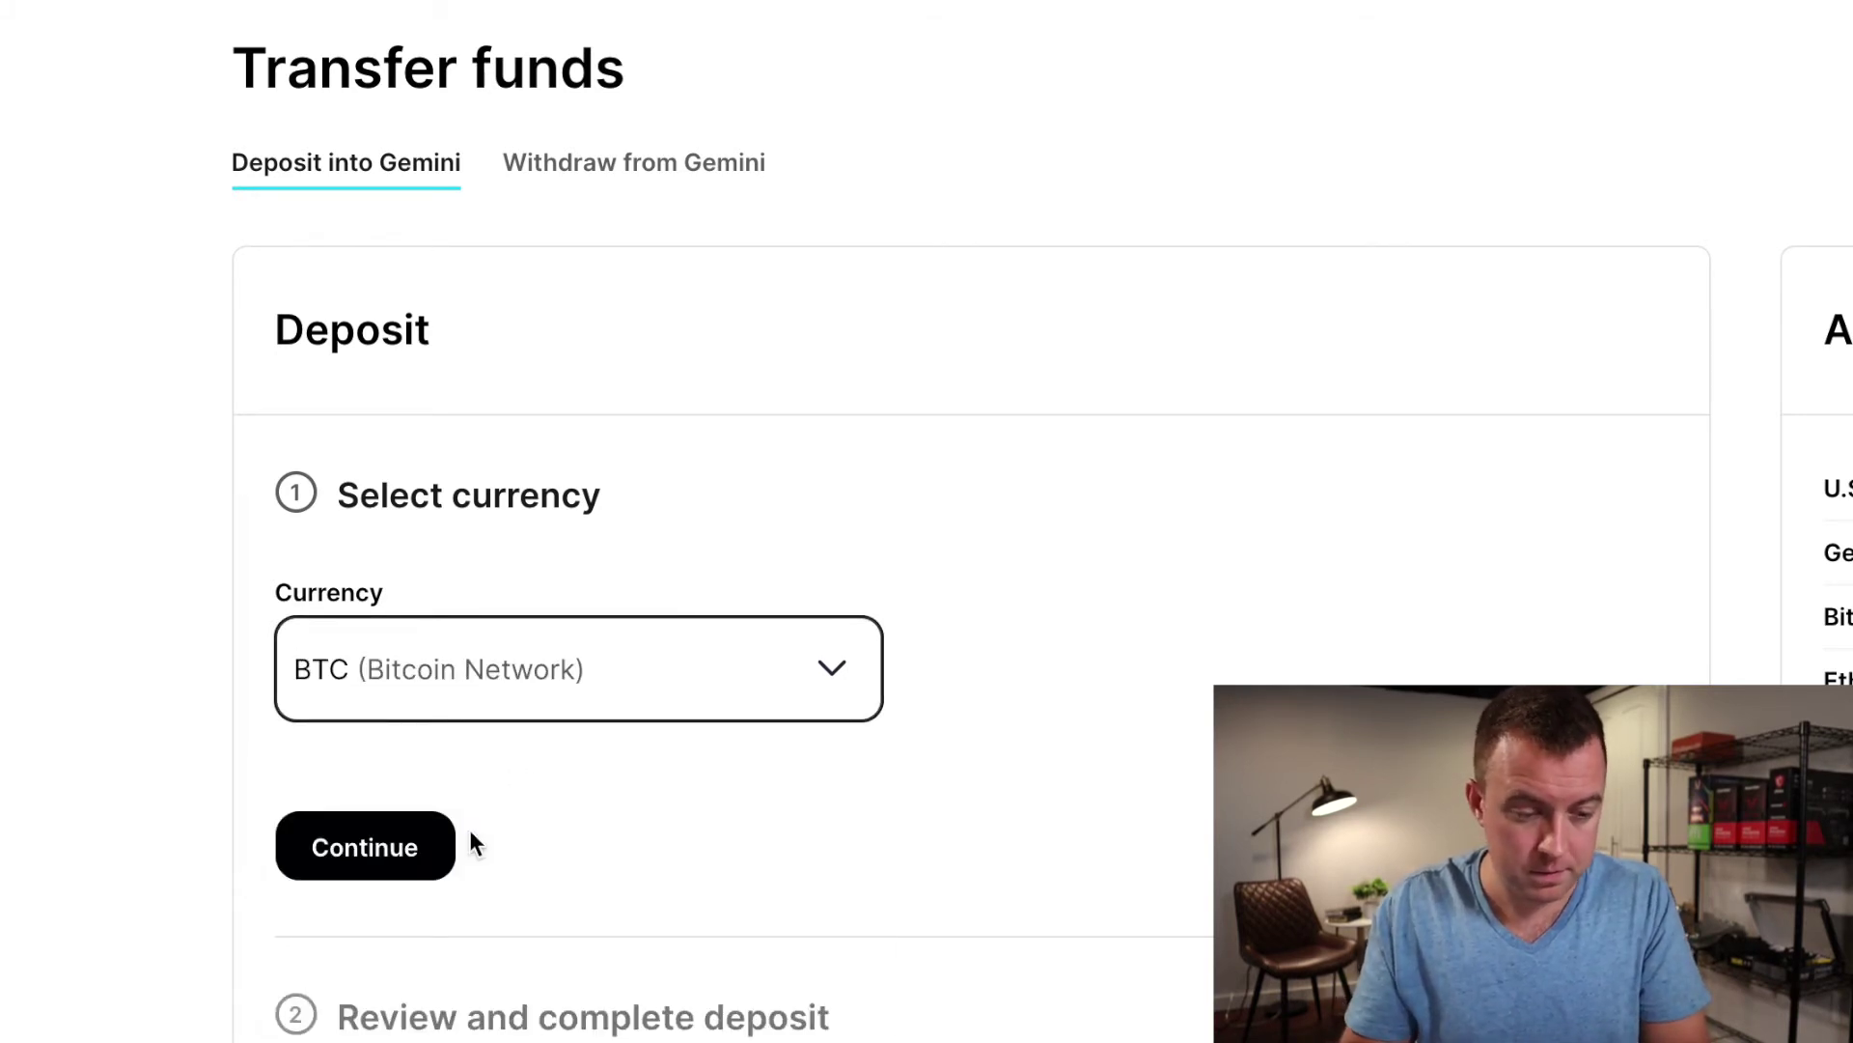
pyautogui.click(411, 846)
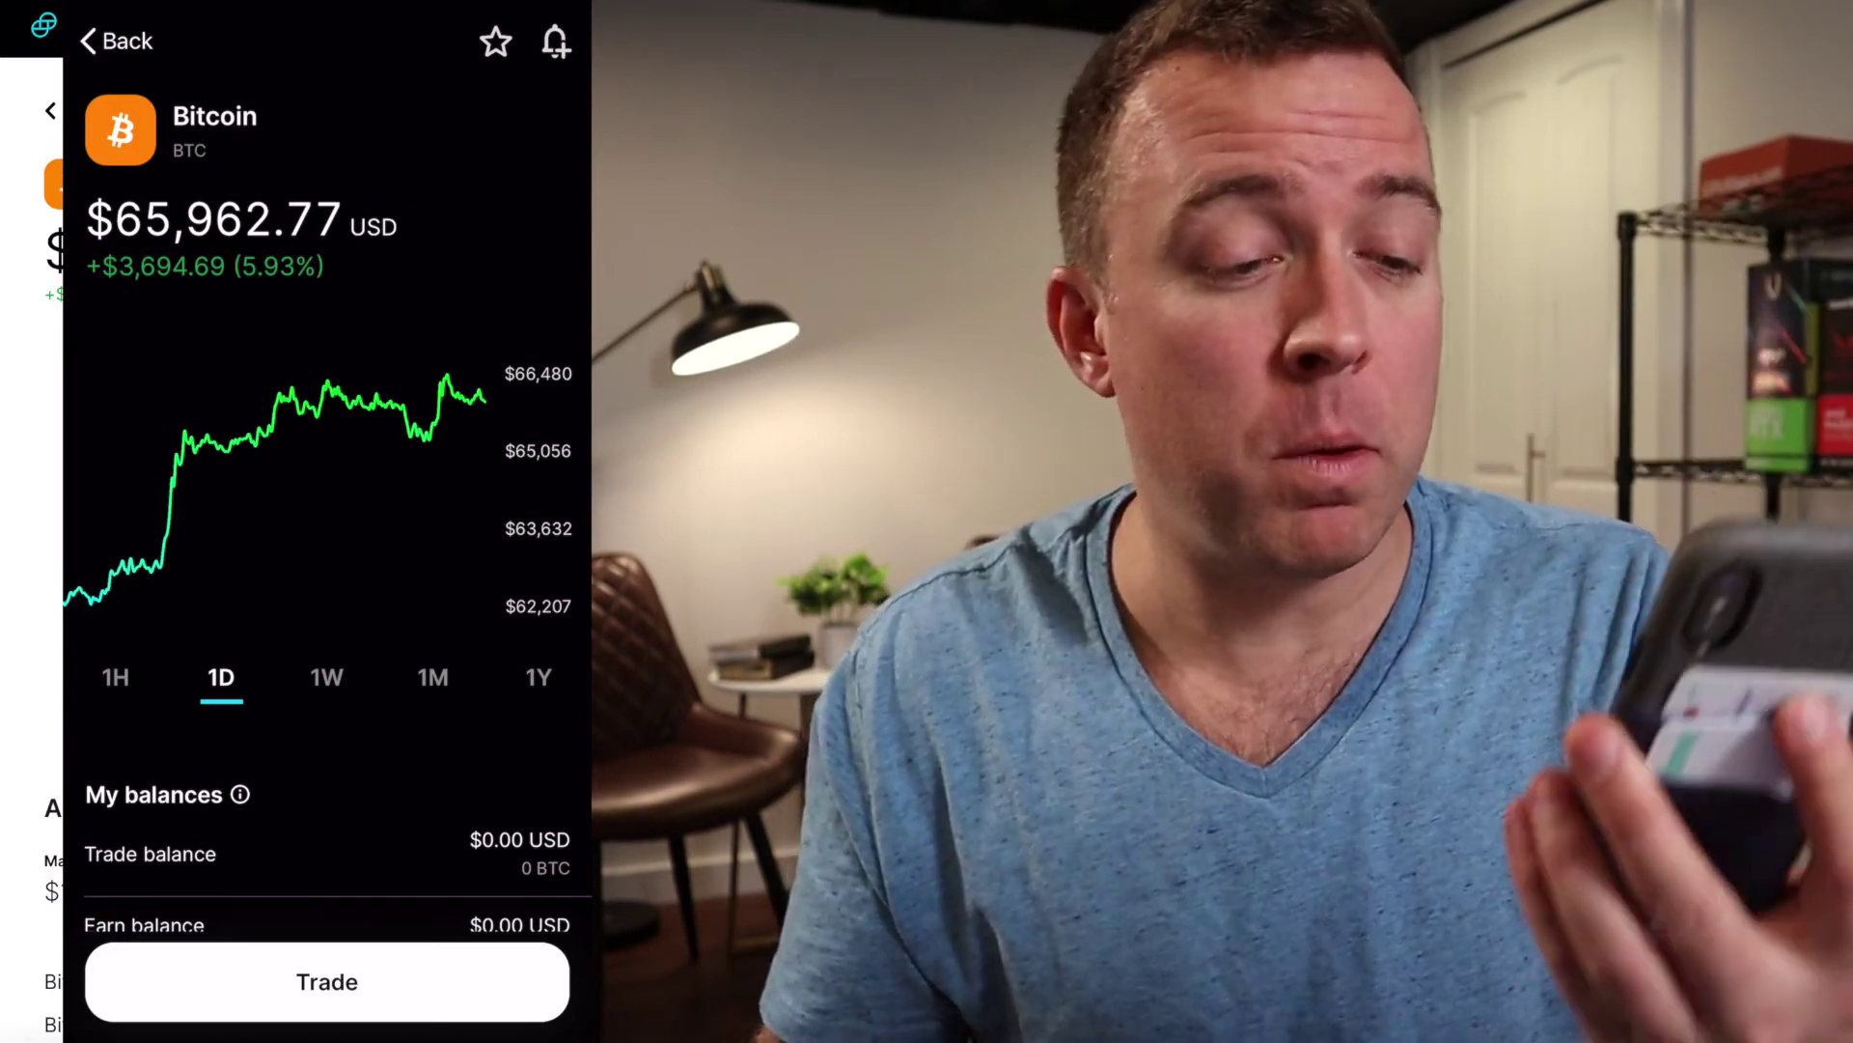
# Copy Gemini's BTC deposit address on the phone into Trezor Suite's send recipient field.
pyautogui.scroll(-10, 327, 521)
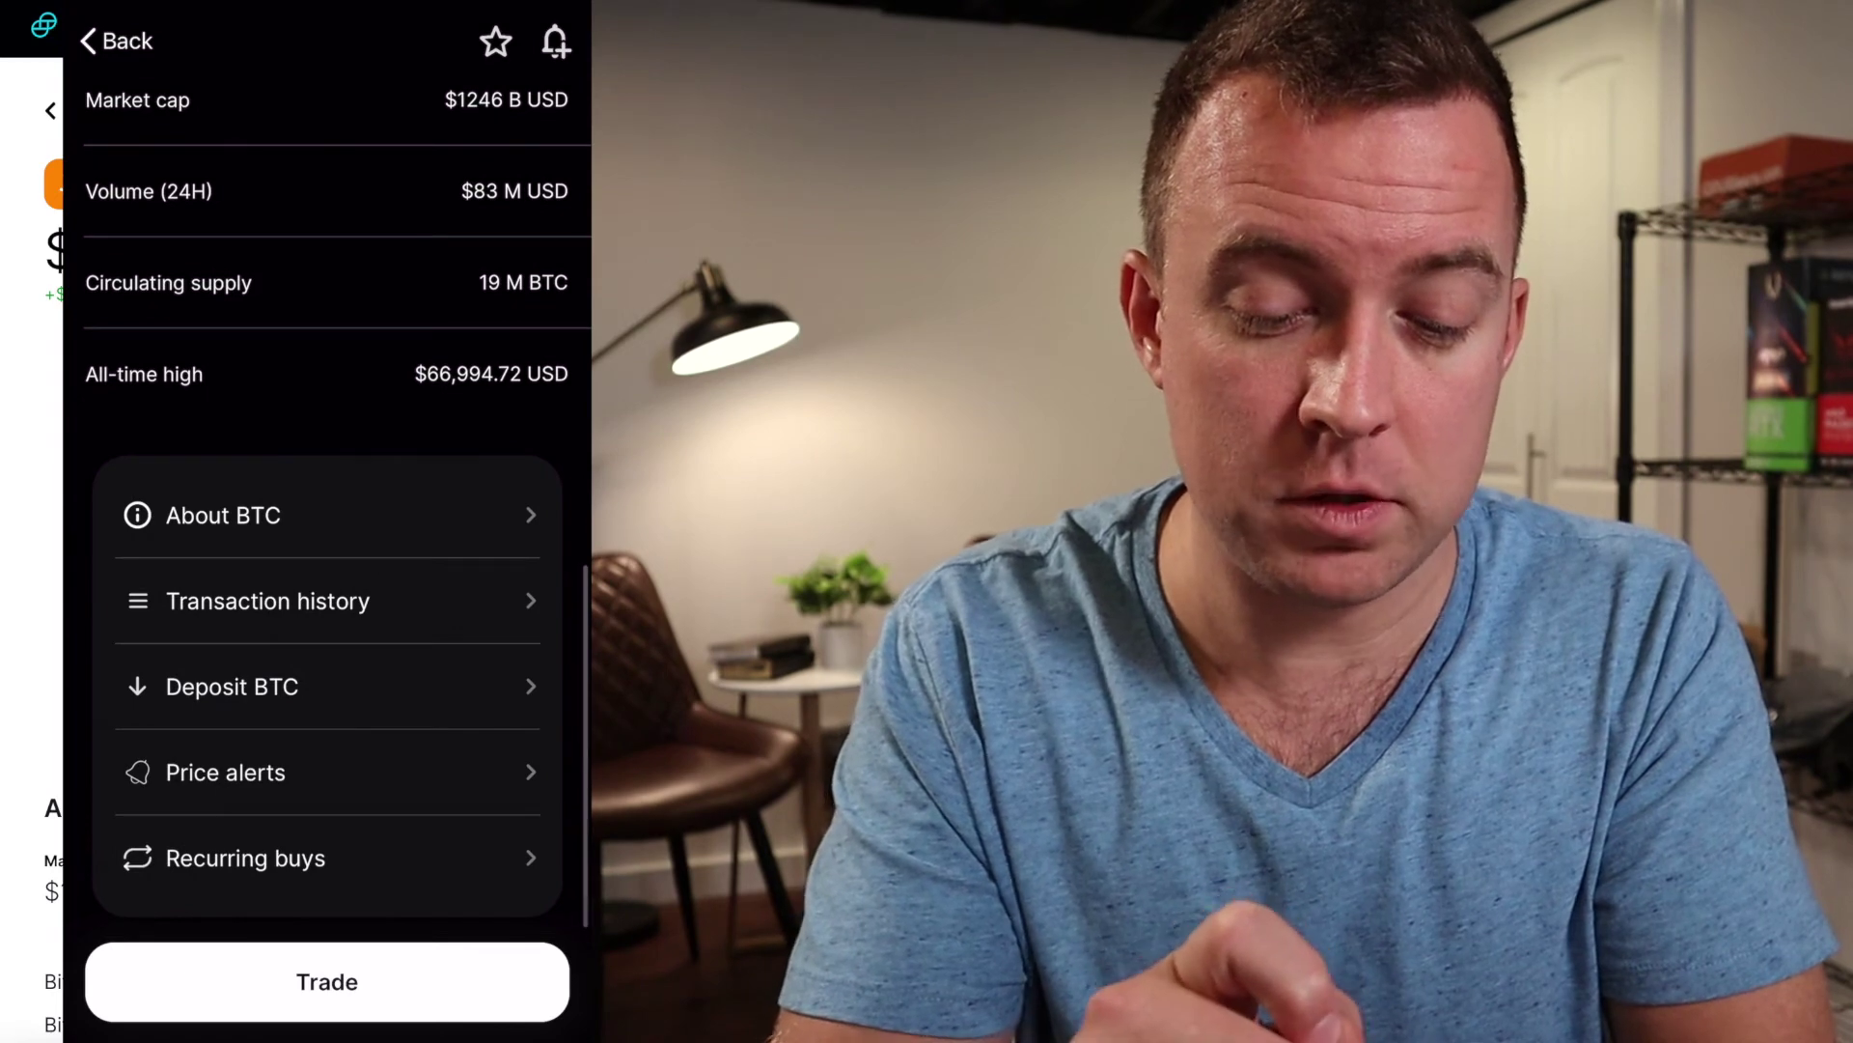
pyautogui.click(232, 687)
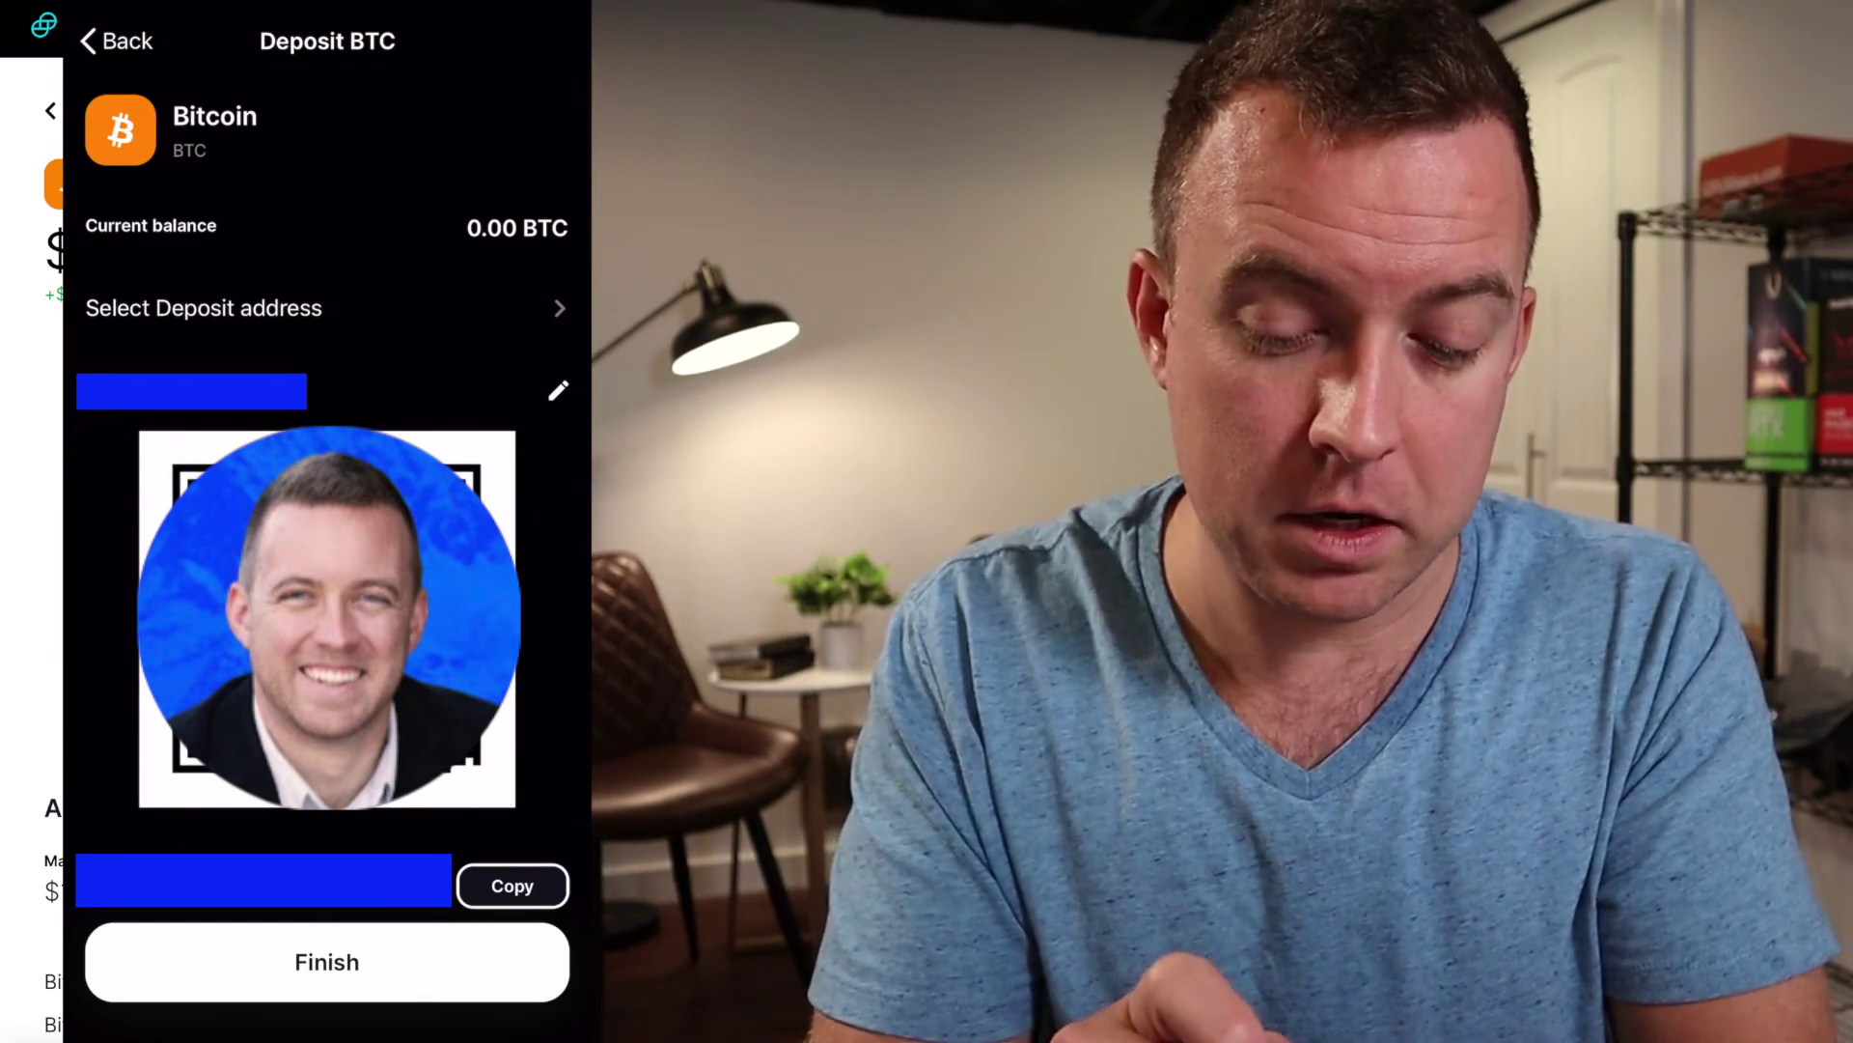
pyautogui.click(513, 886)
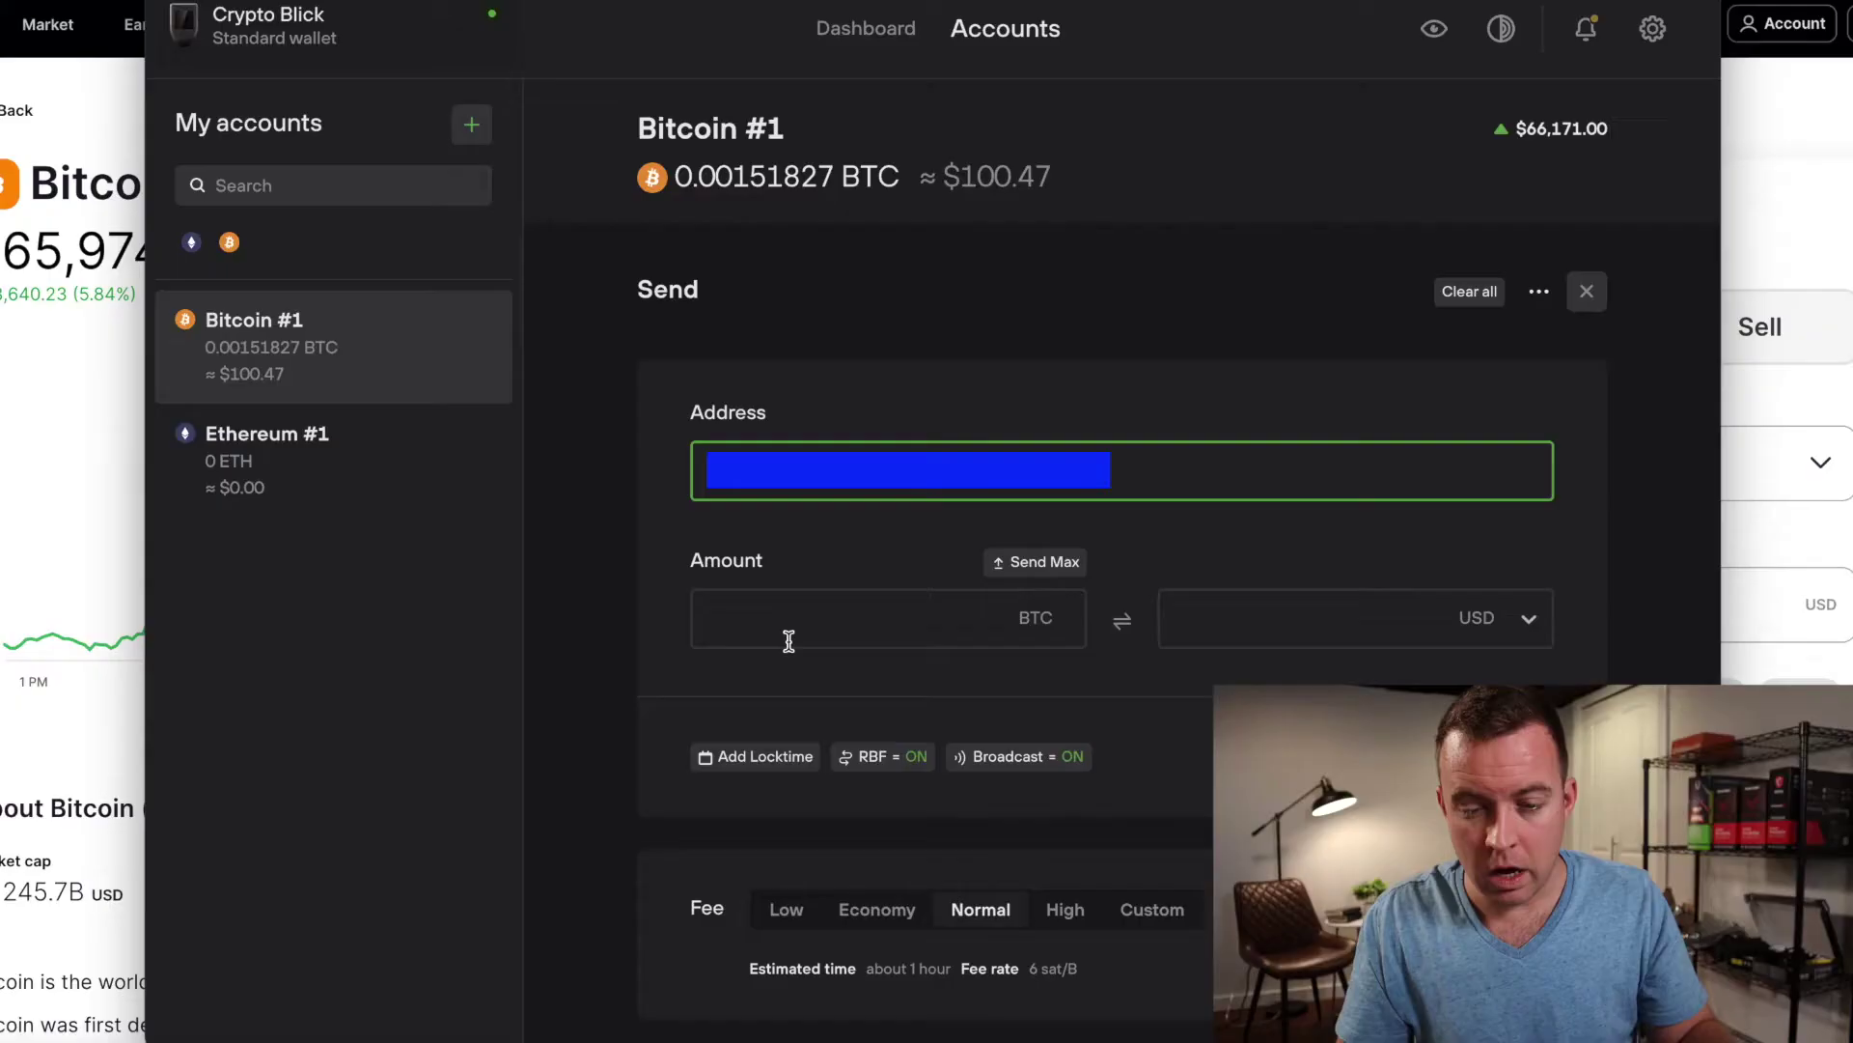
pyautogui.click(772, 634)
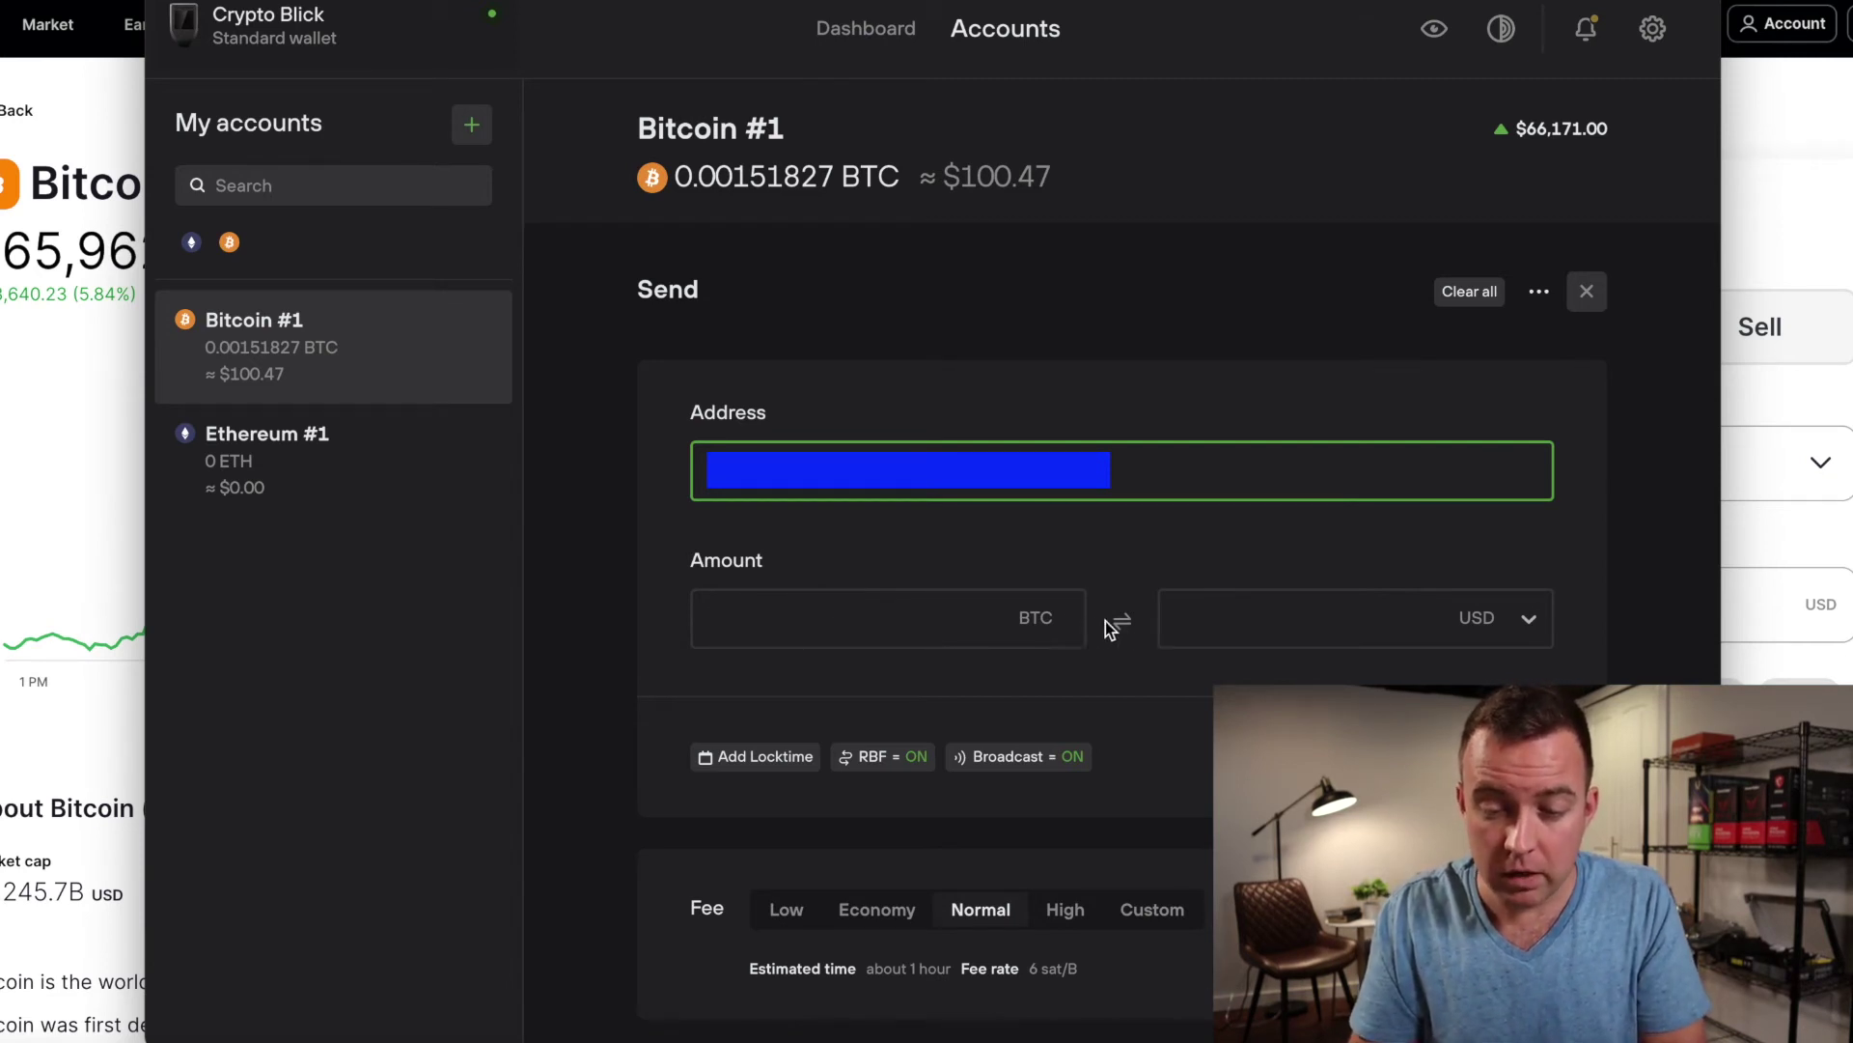
# Switch the amount entry to BTC and fill in the maximum 0.00151023 BTC ($99.95).
pyautogui.click(1275, 629)
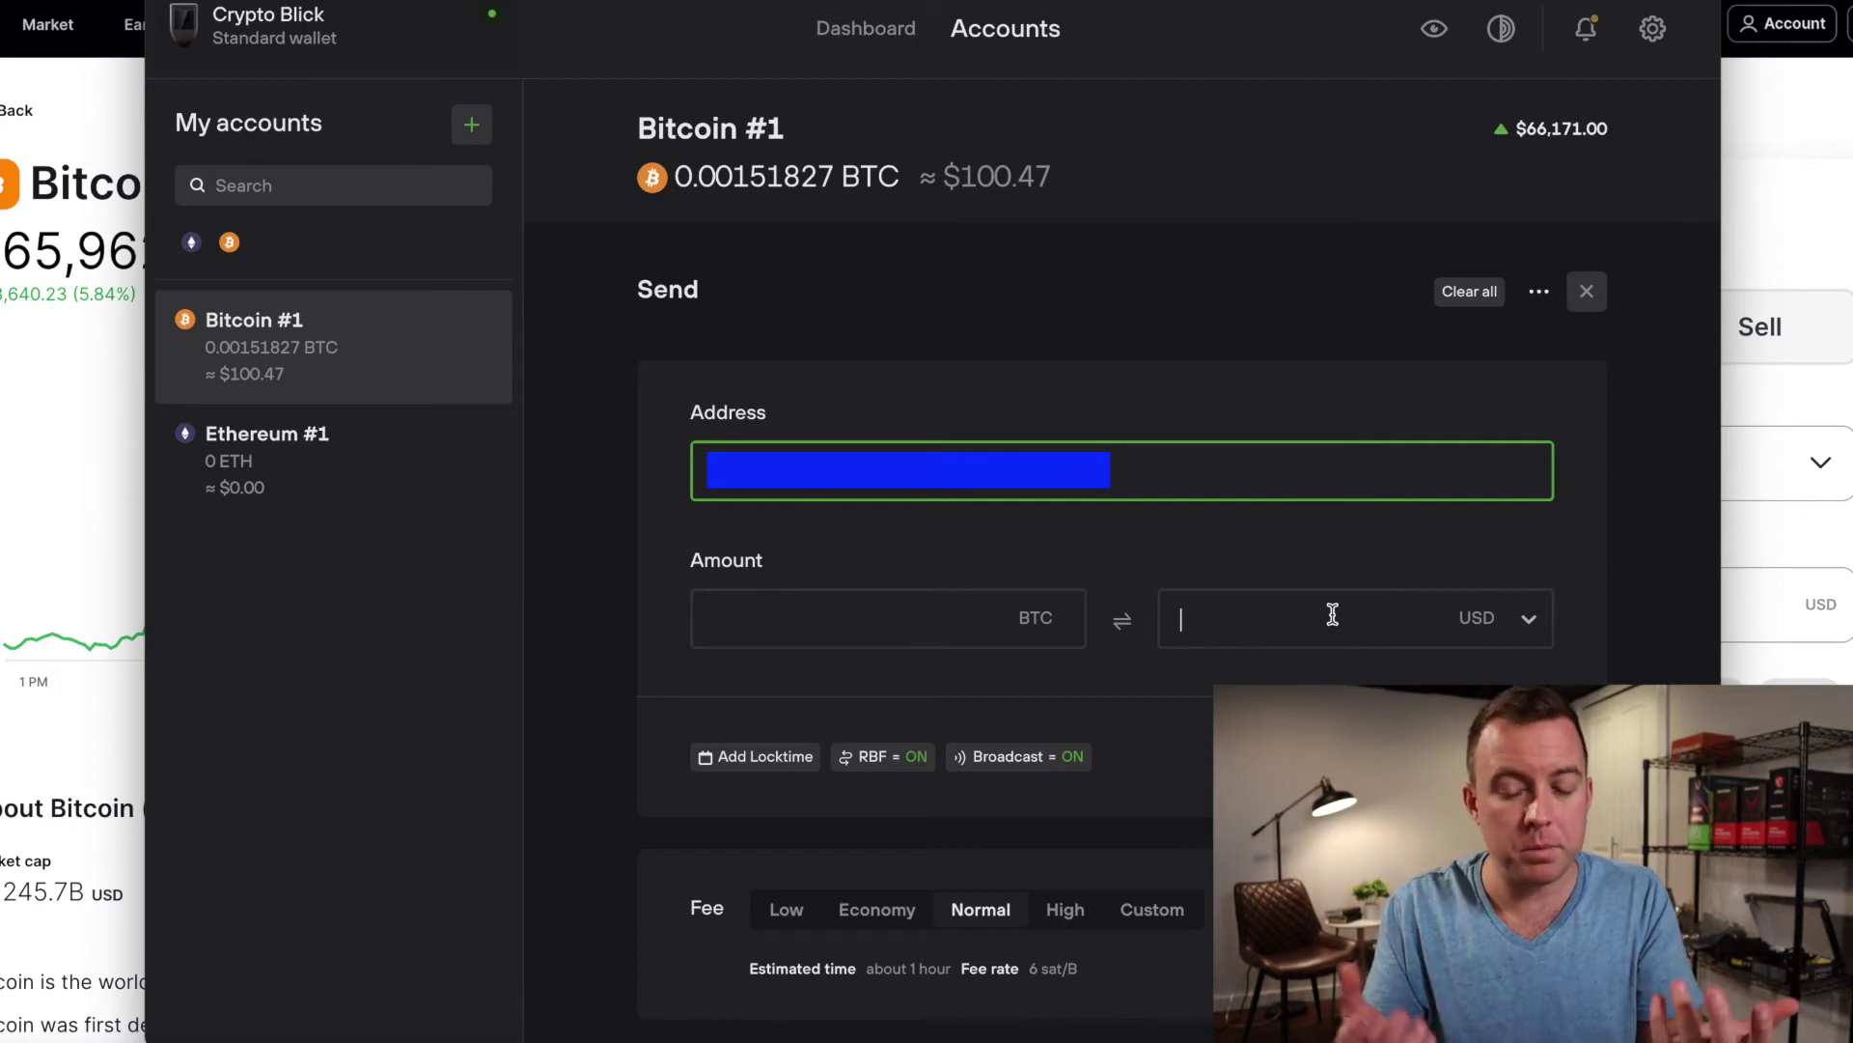
pyautogui.click(927, 614)
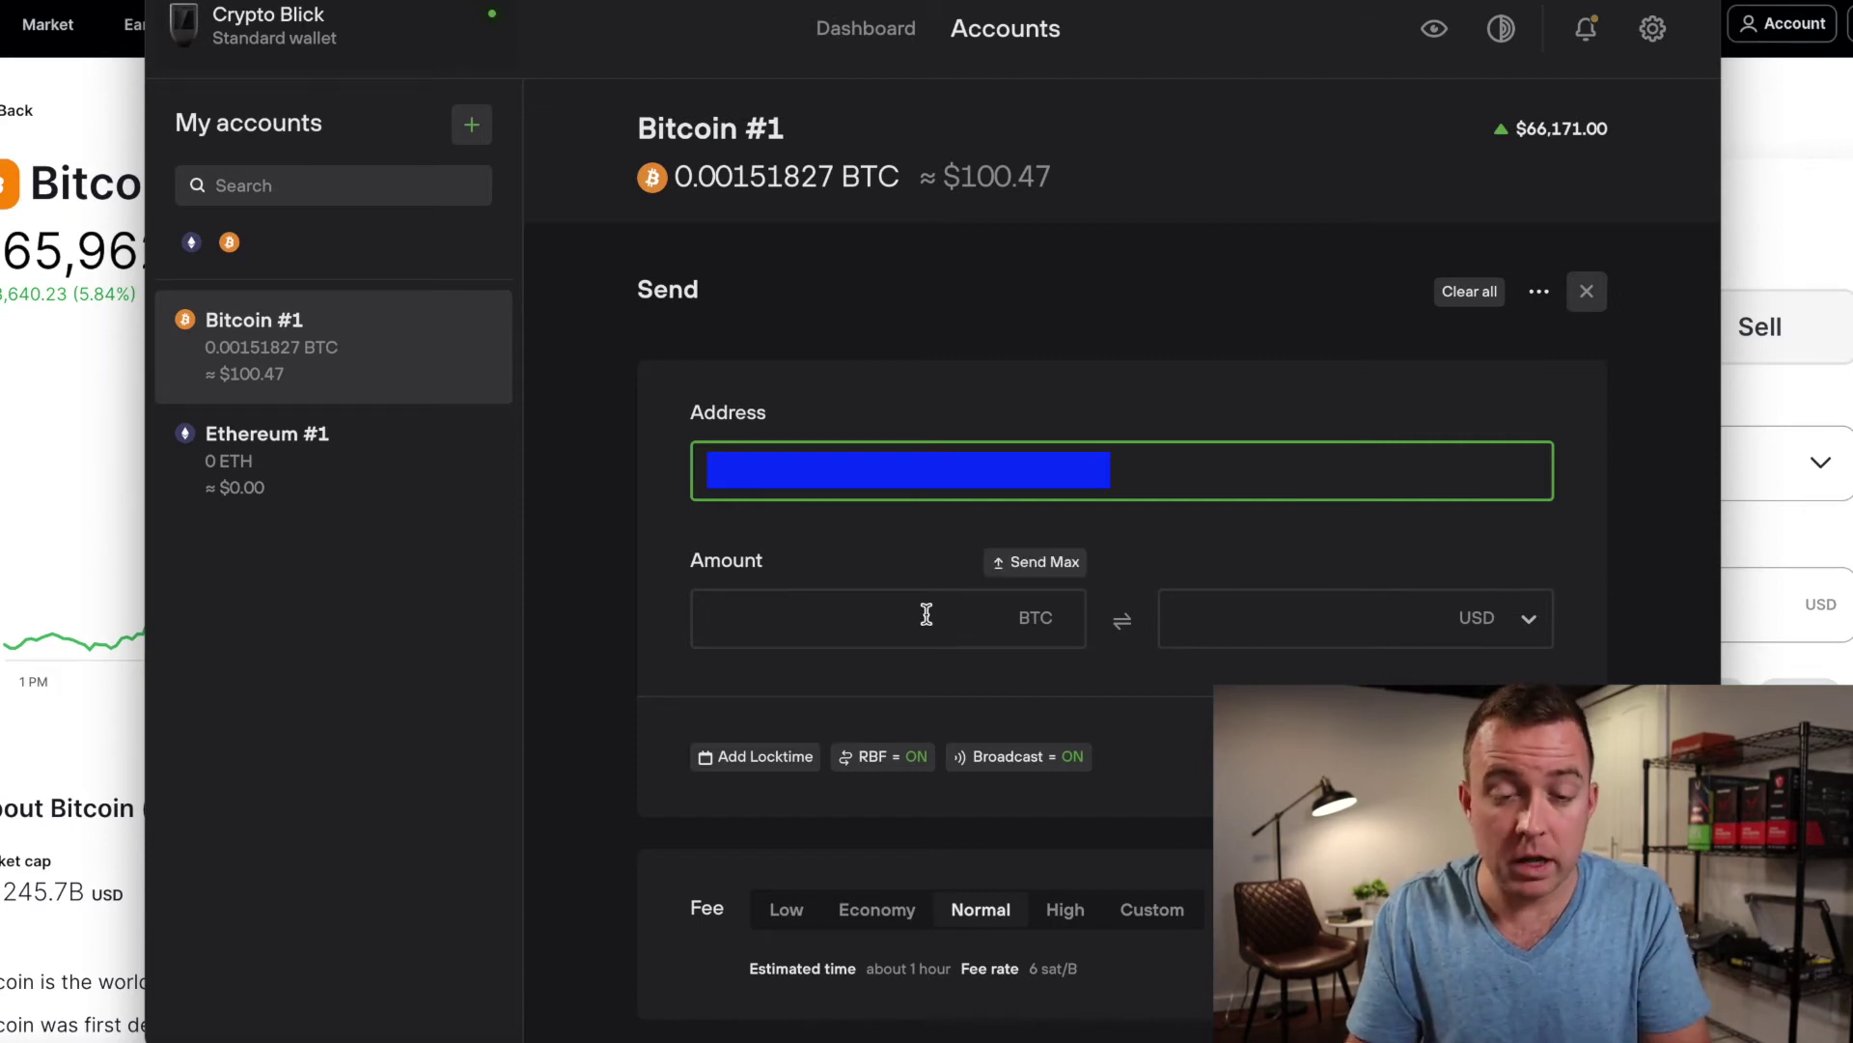
pyautogui.click(1053, 570)
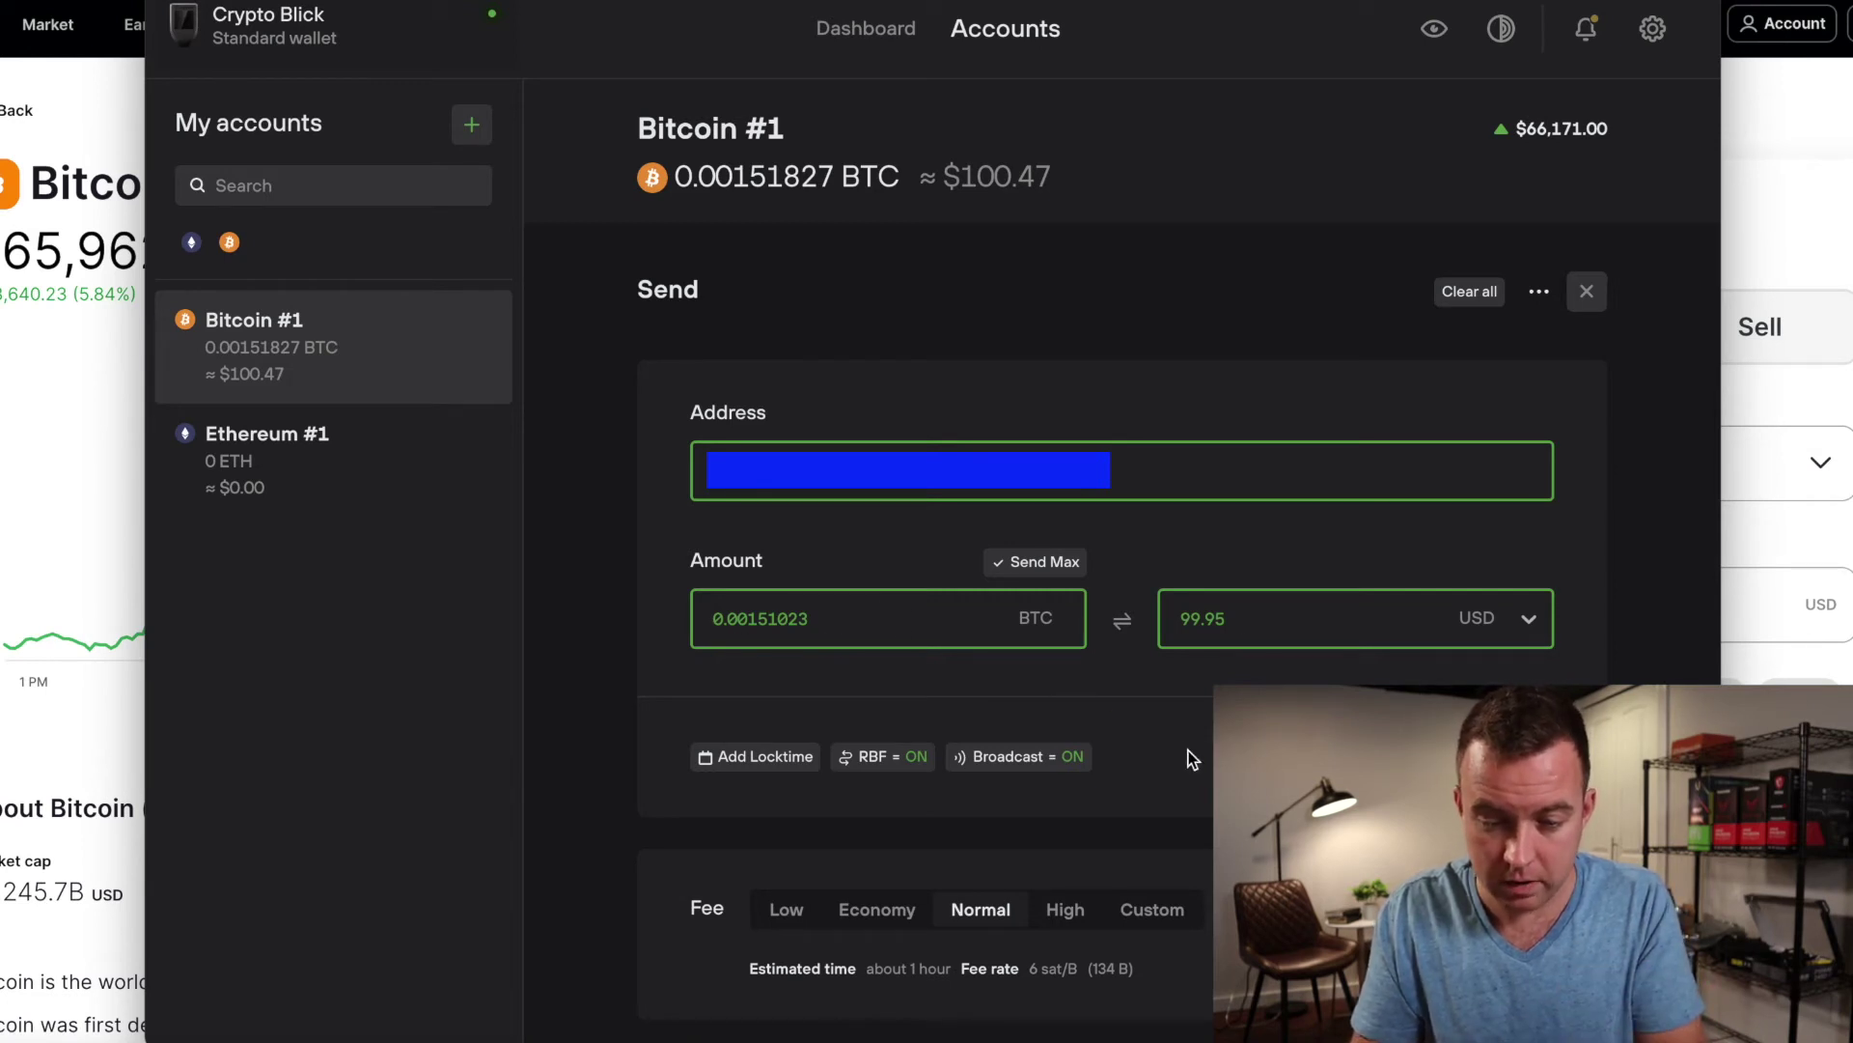
pyautogui.scroll(-3, 1173, 750)
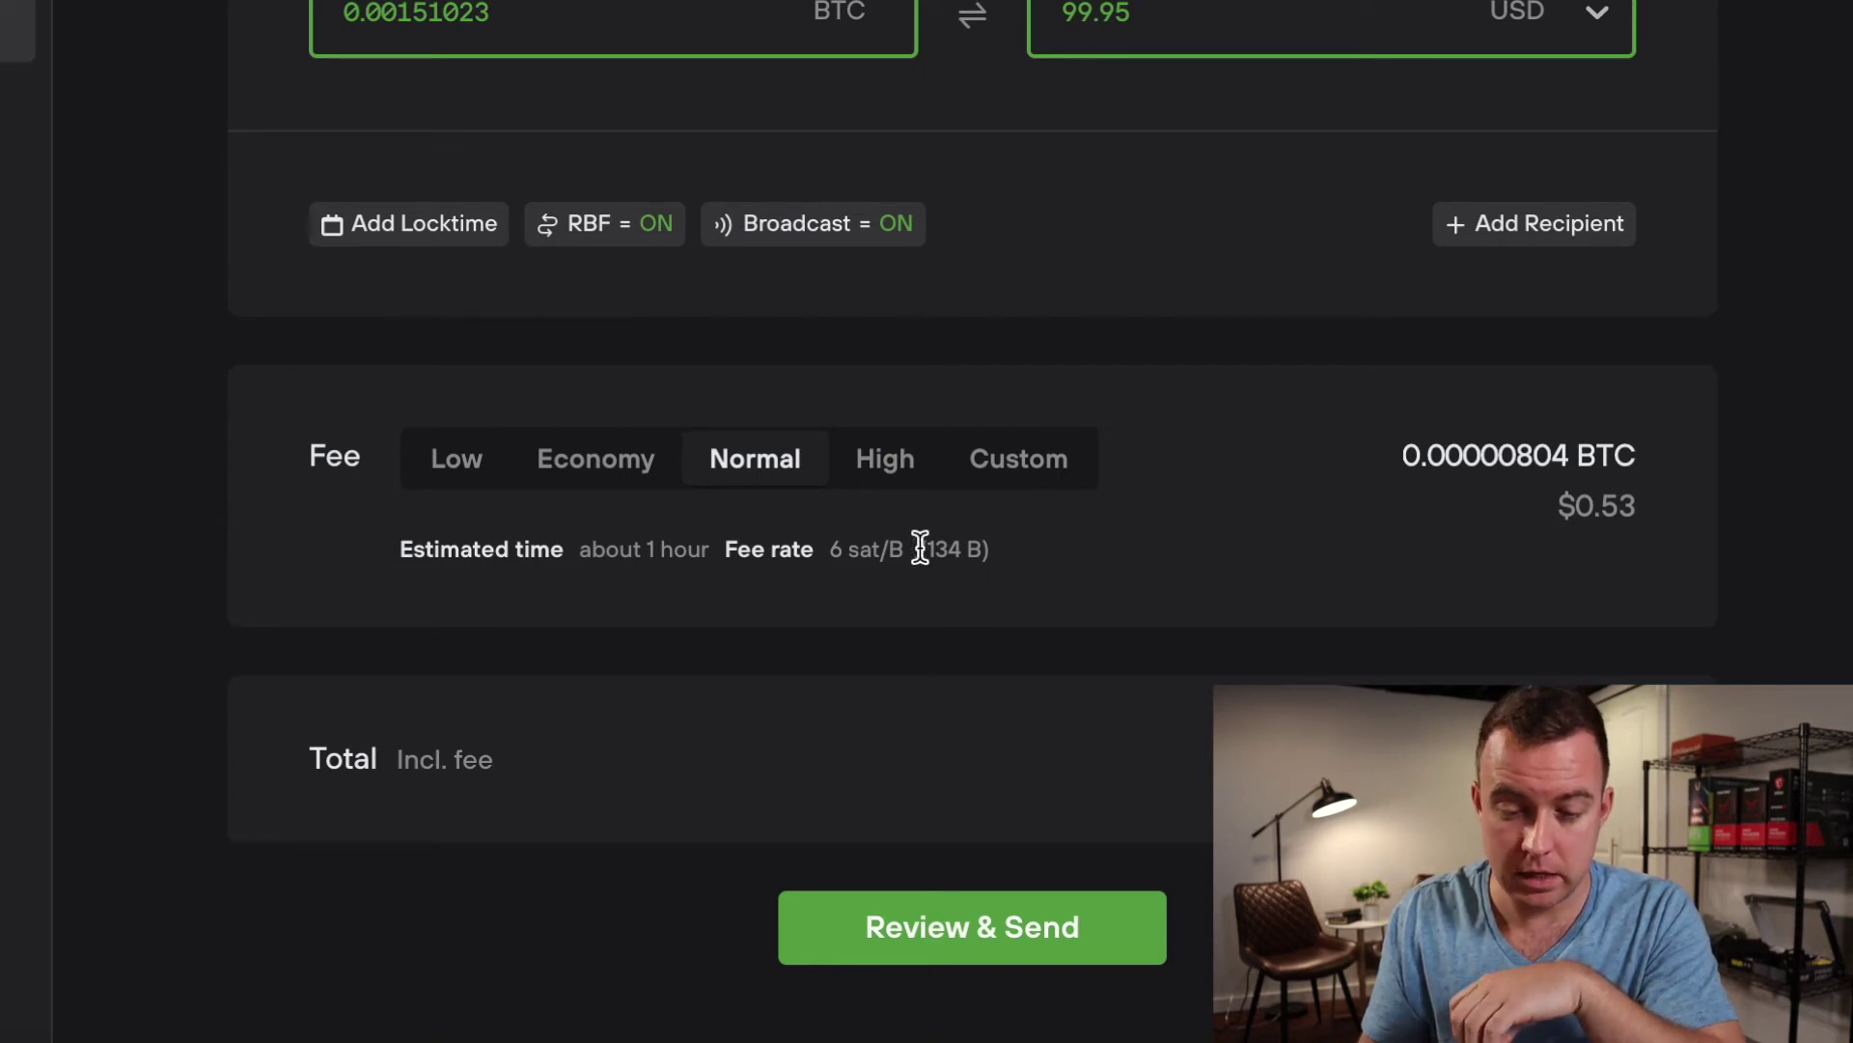
# Compare the Low, Economy, Normal and High fees, then choose High (11 sat/B, 0.00001474 BTC) for review.
pyautogui.click(606, 487)
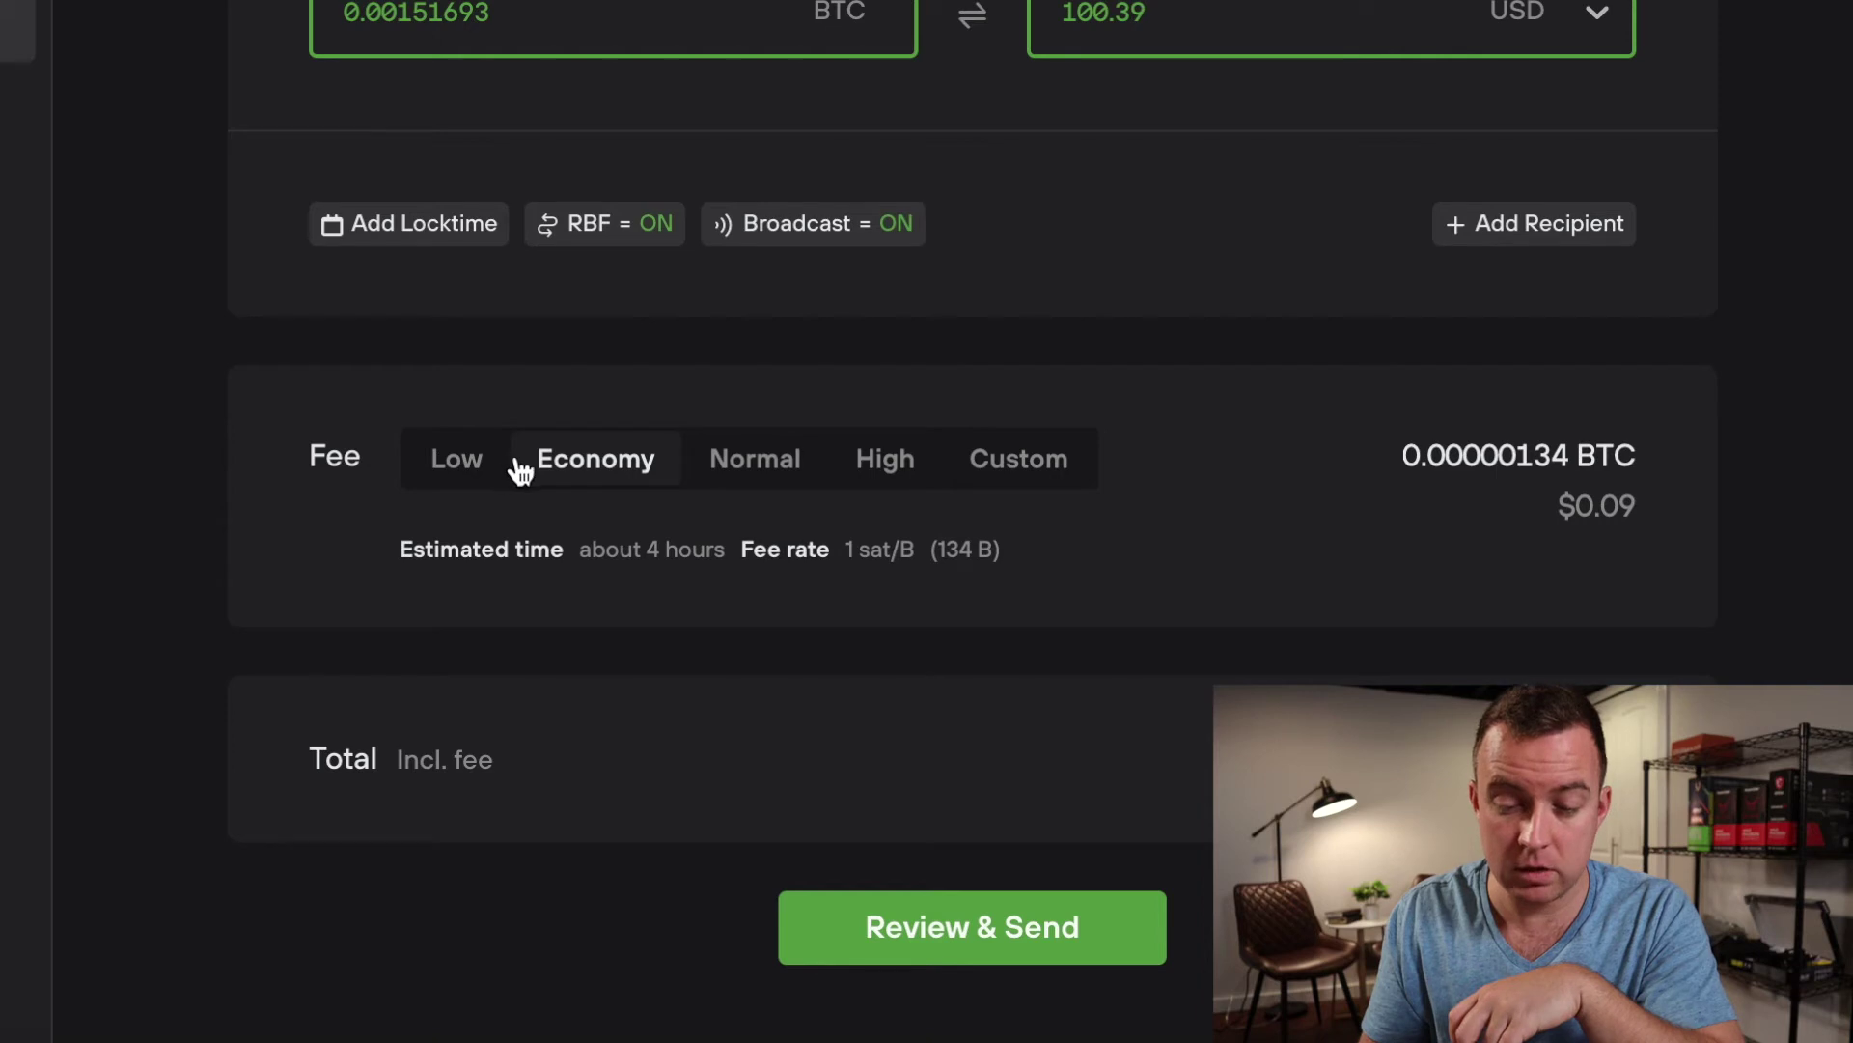
pyautogui.click(437, 473)
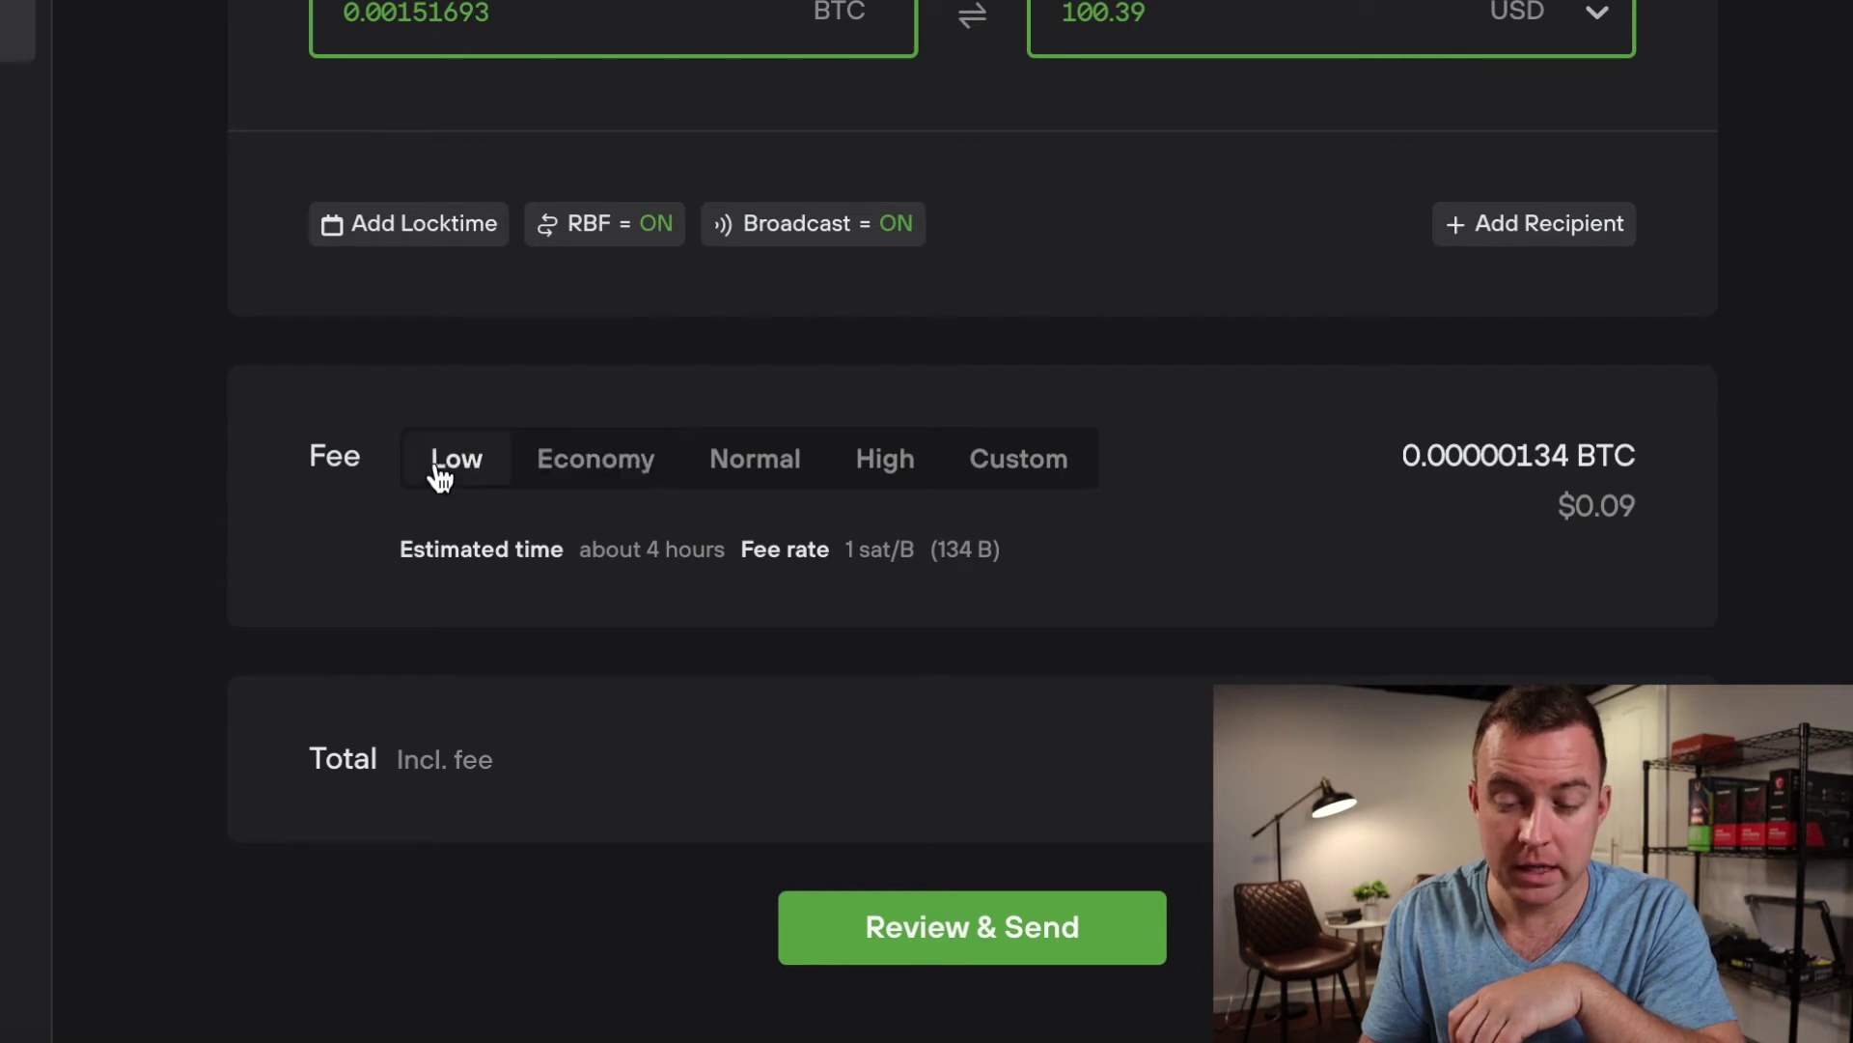
pyautogui.click(572, 470)
pyautogui.click(873, 461)
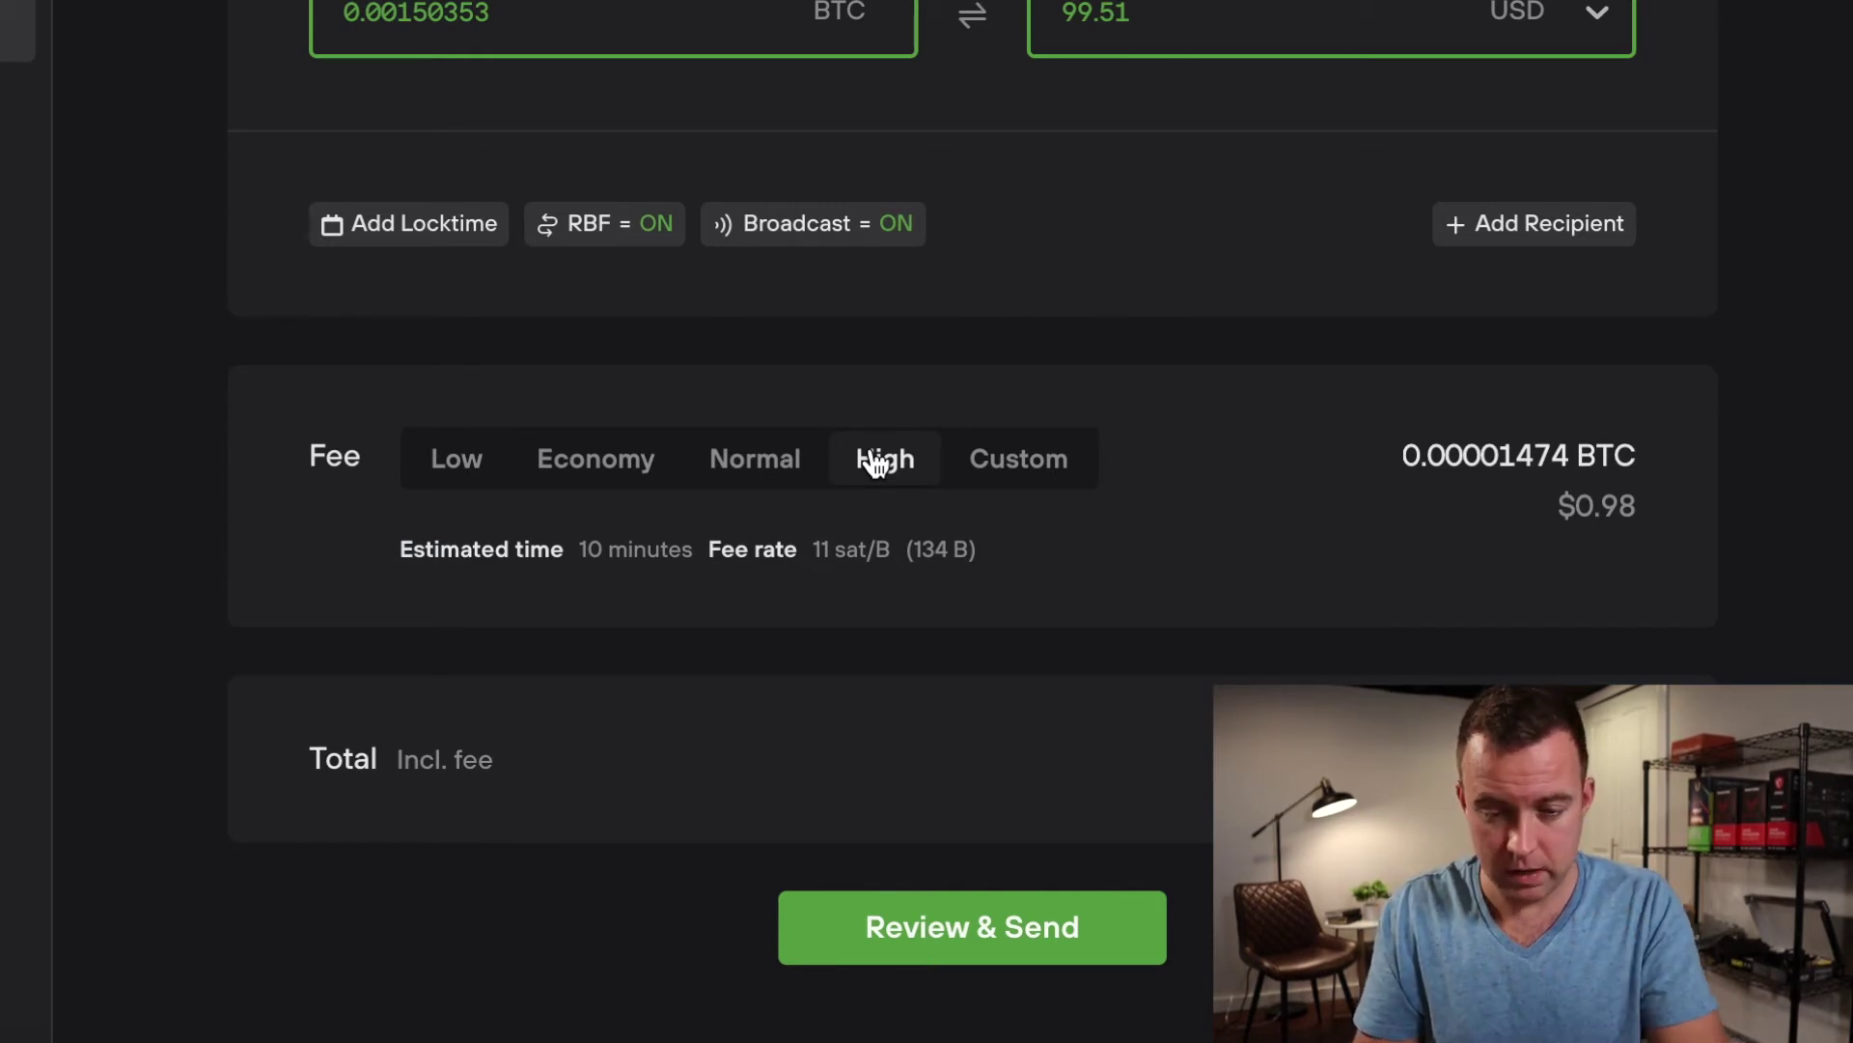
pyautogui.click(747, 466)
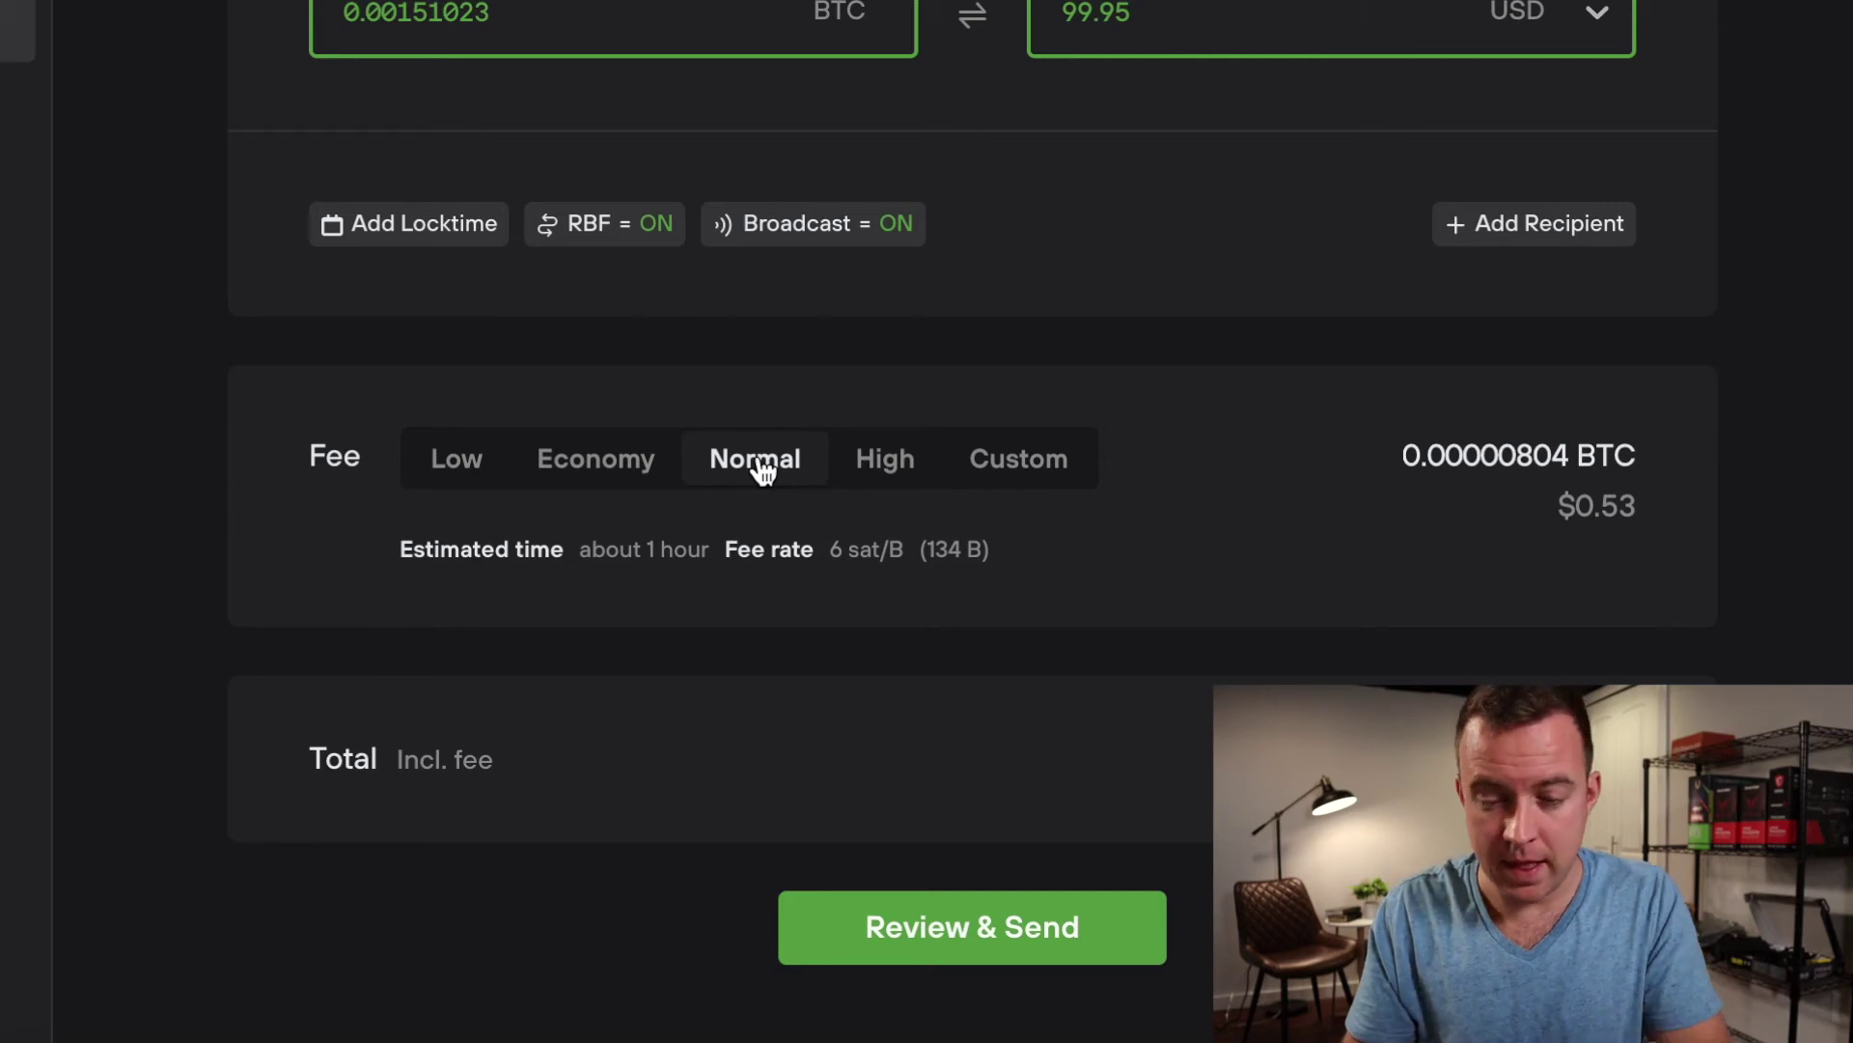
pyautogui.click(641, 473)
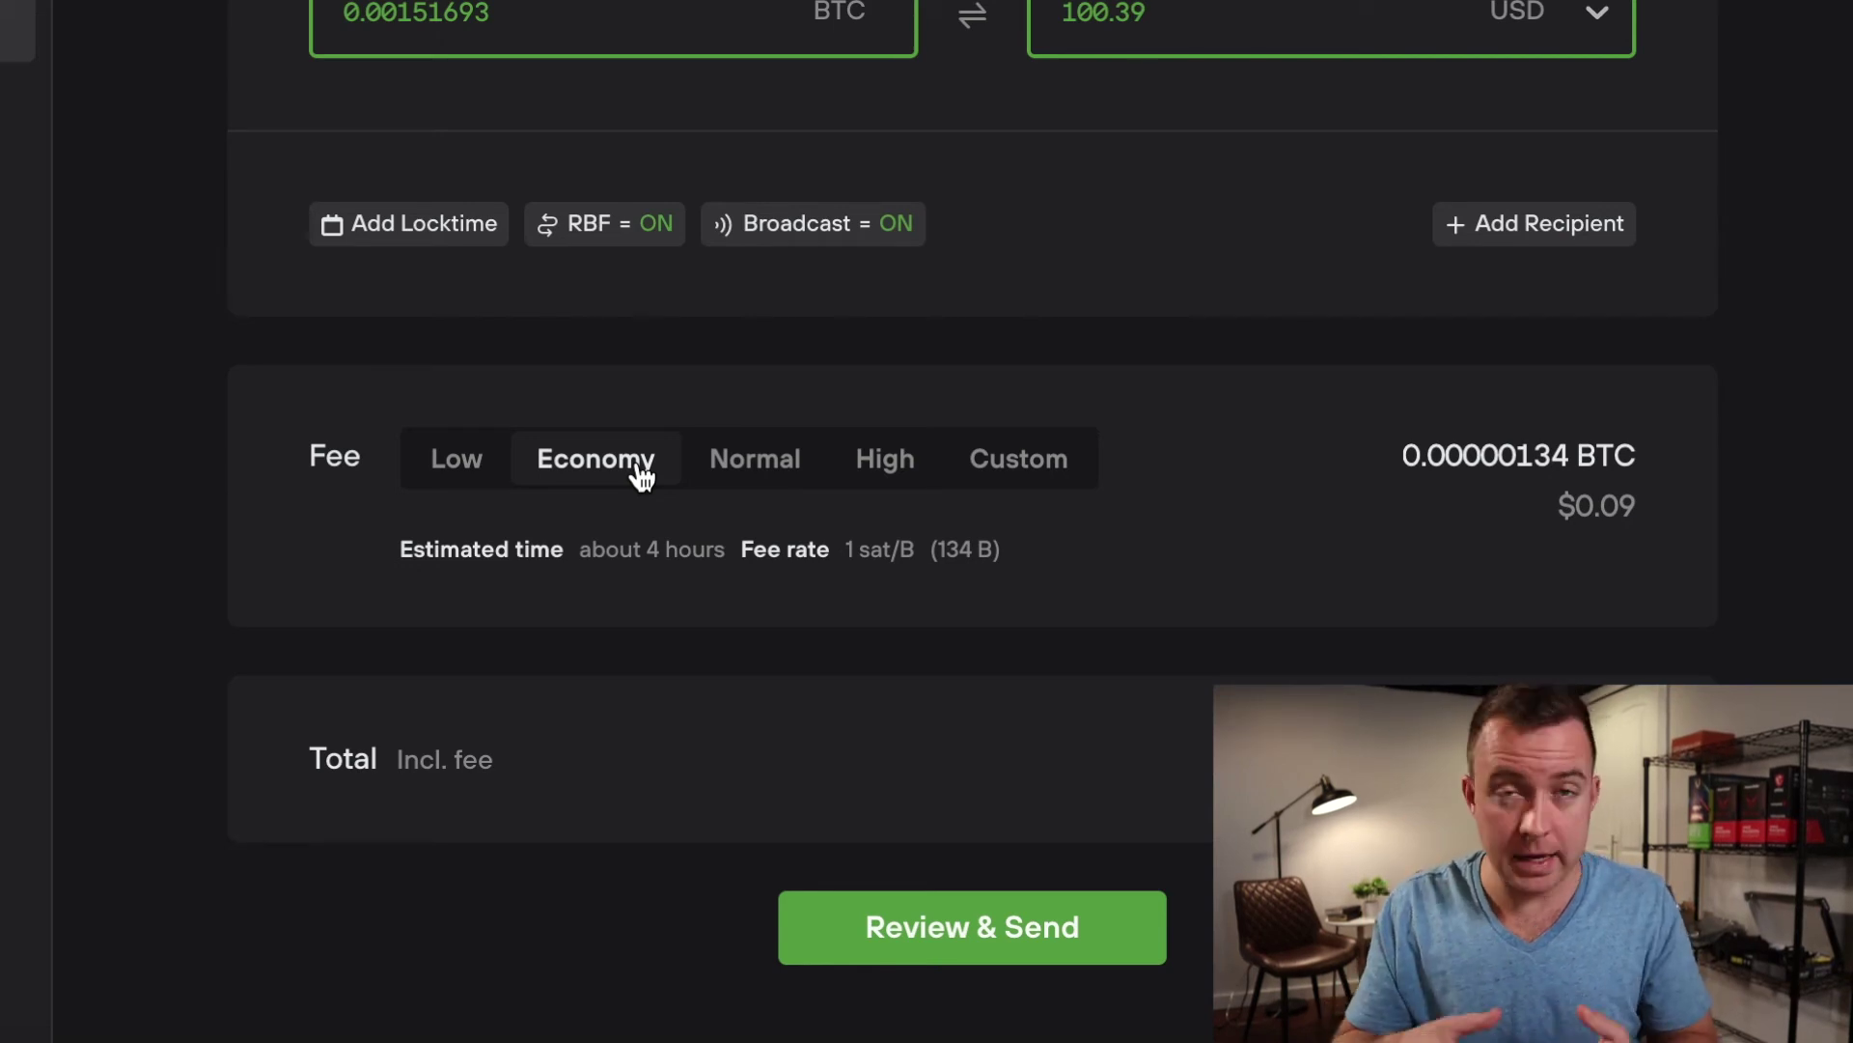
pyautogui.click(745, 466)
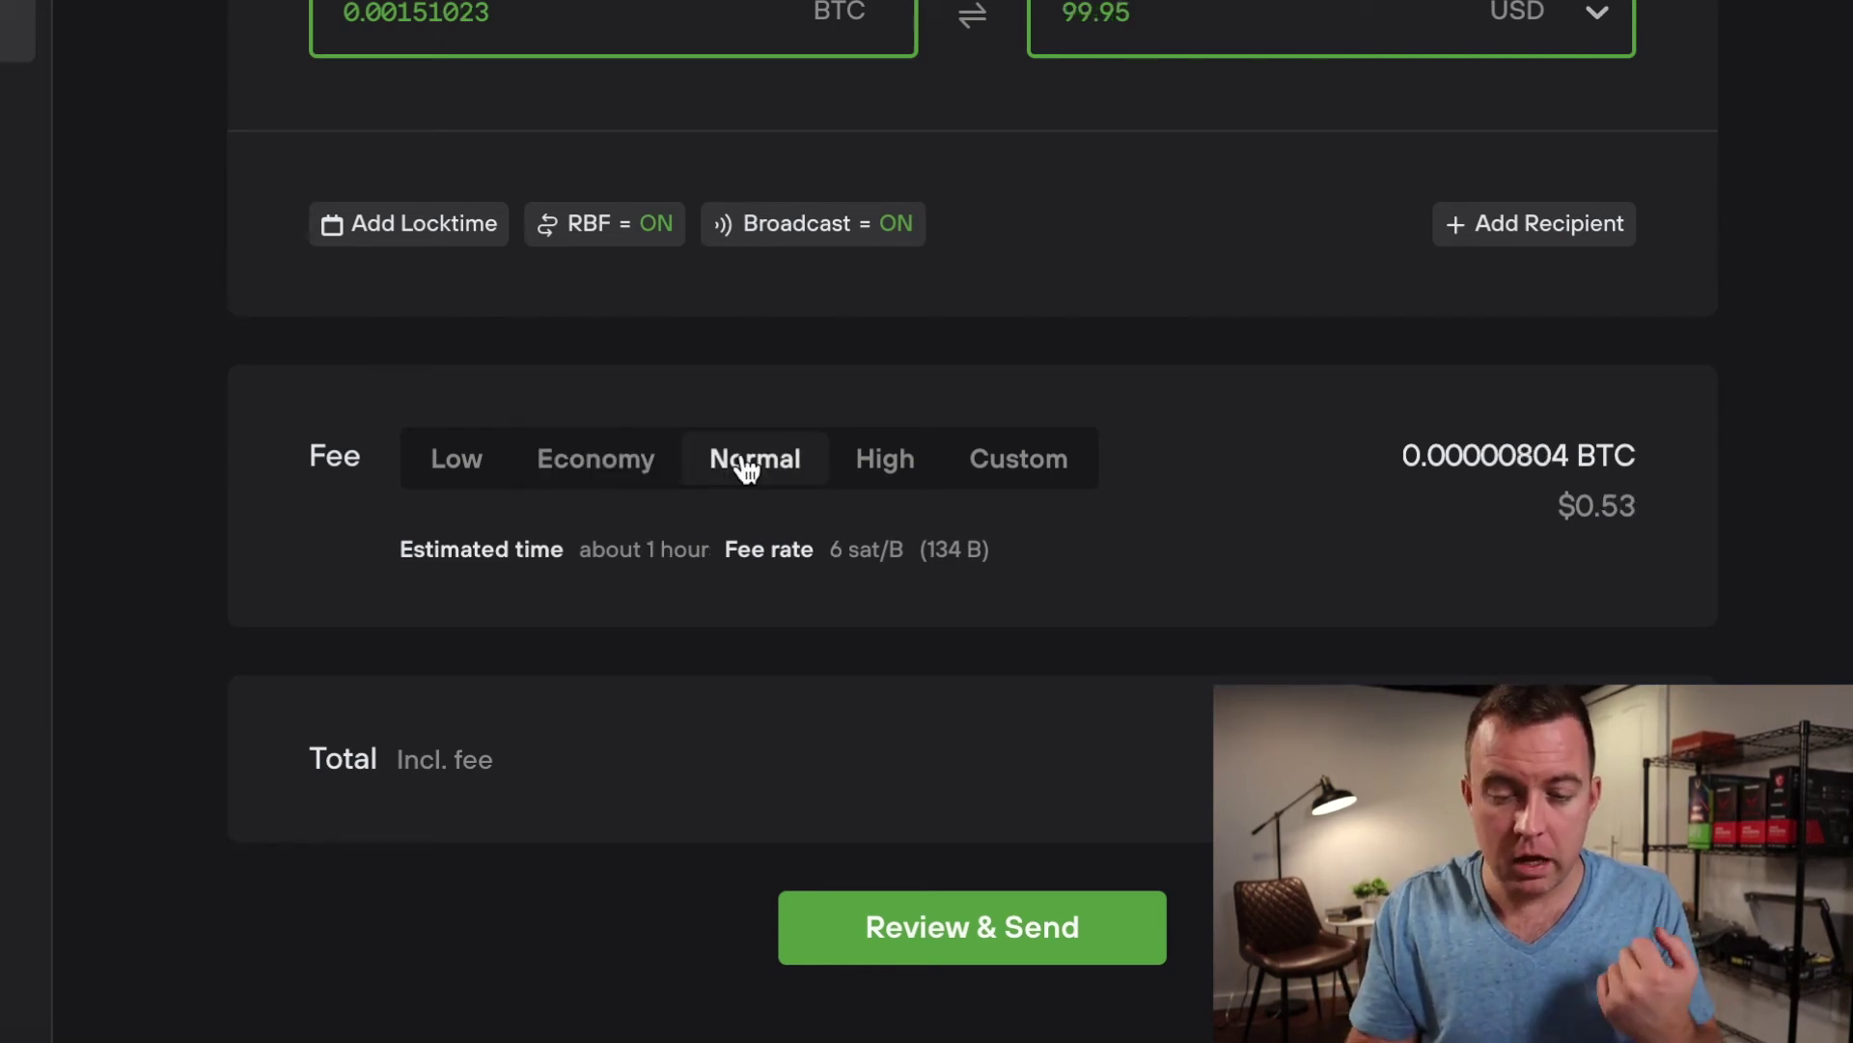
pyautogui.click(885, 471)
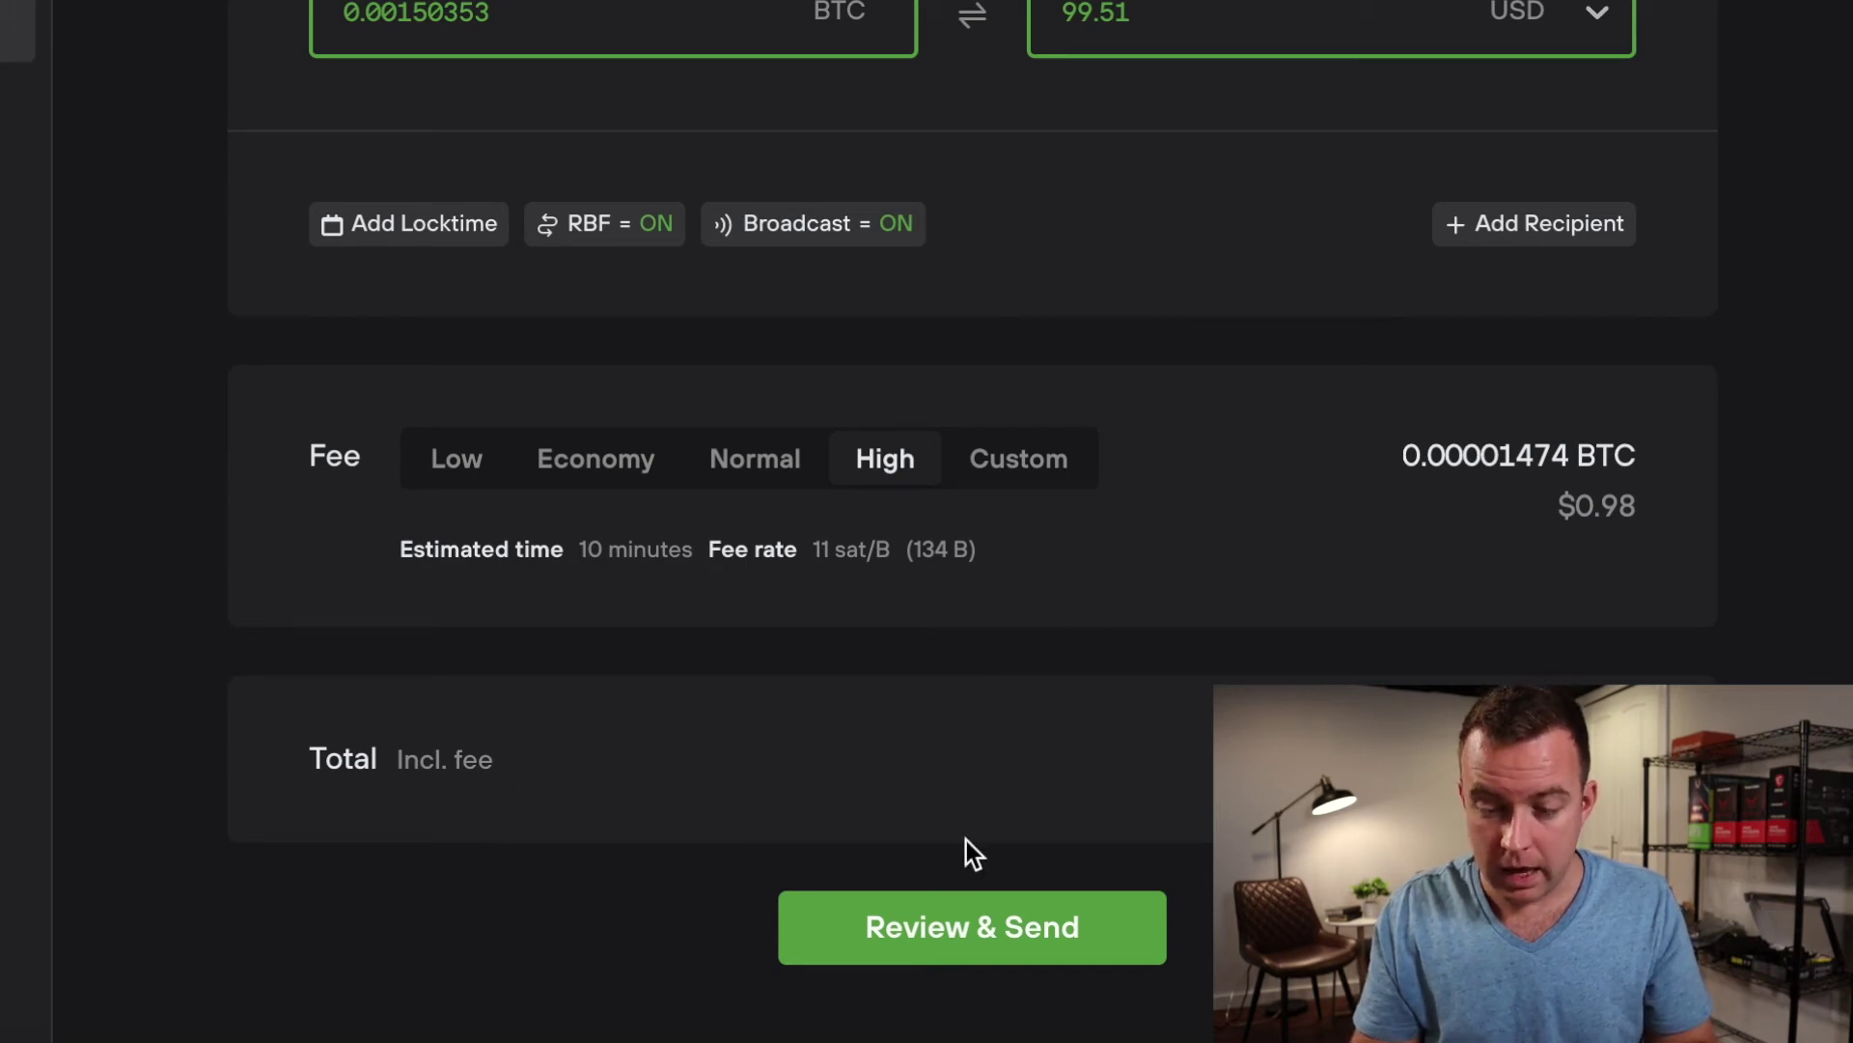
pyautogui.click(917, 929)
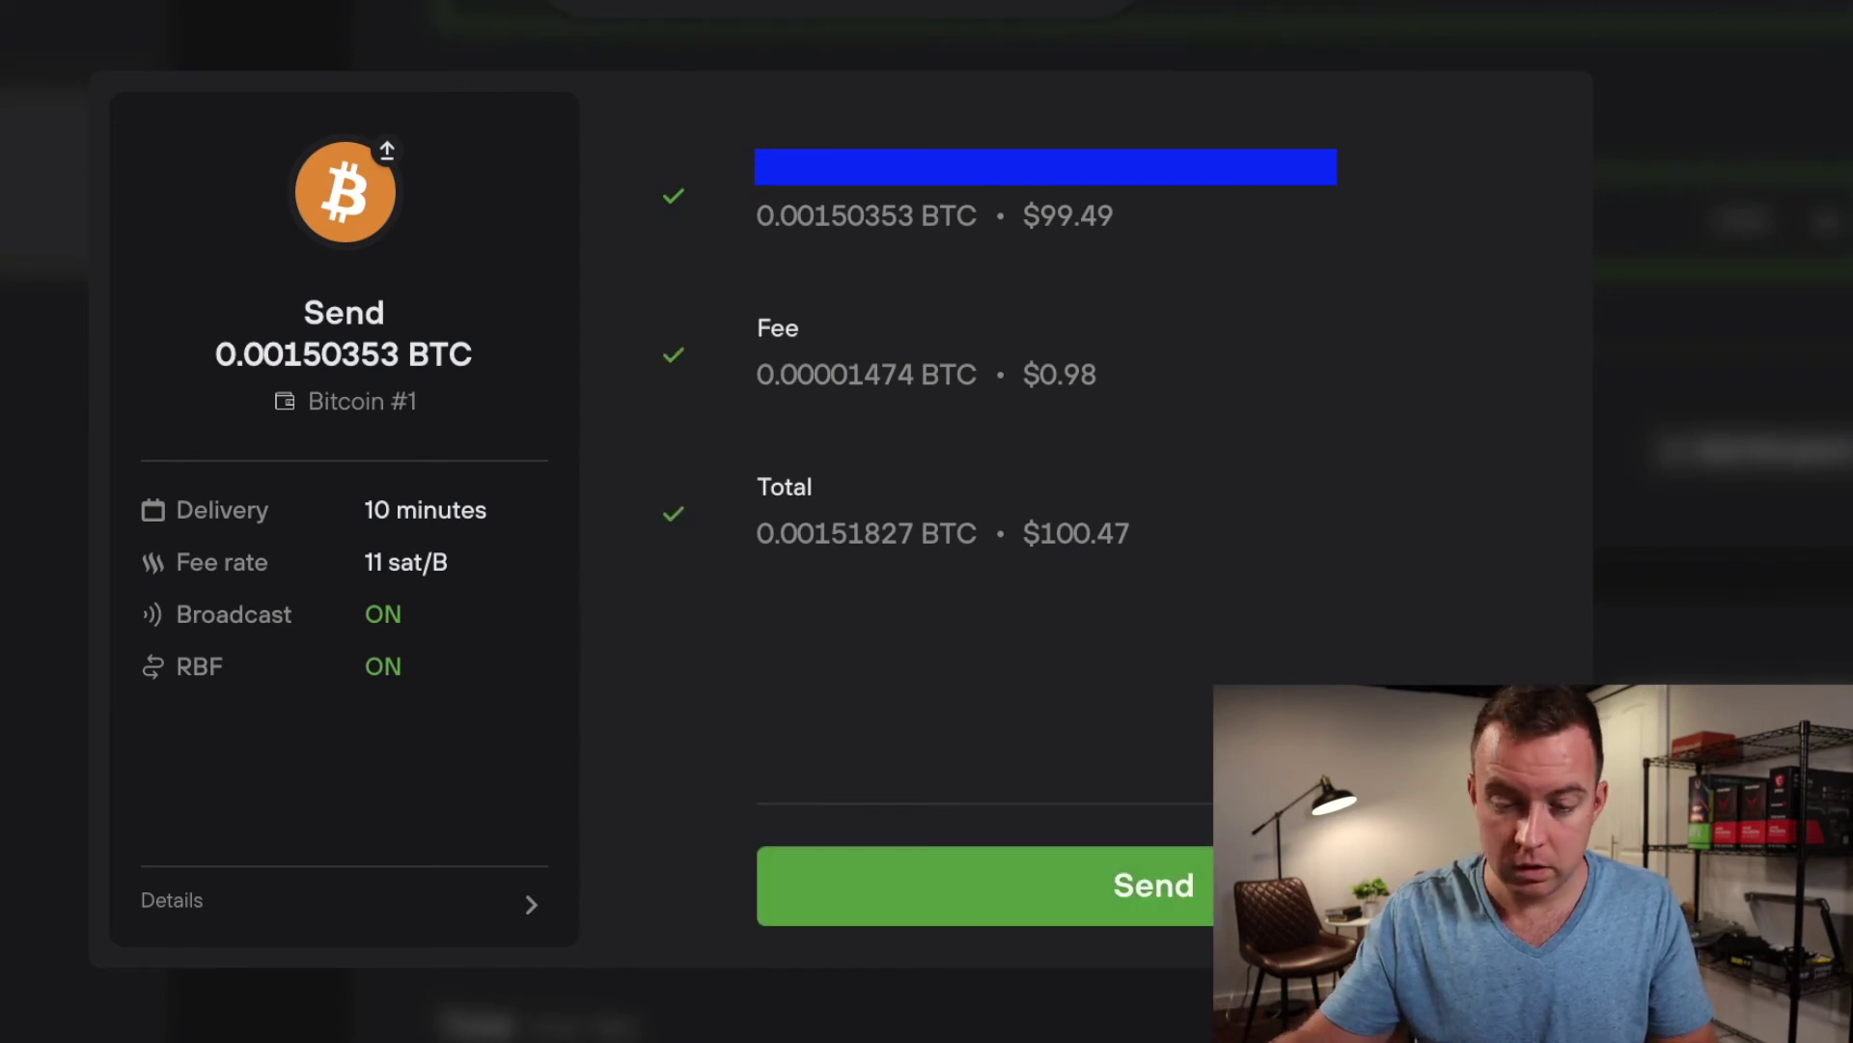
# Broadcast the 0.00150353 BTC transaction to the Gemini deposit address.
pyautogui.click(1088, 885)
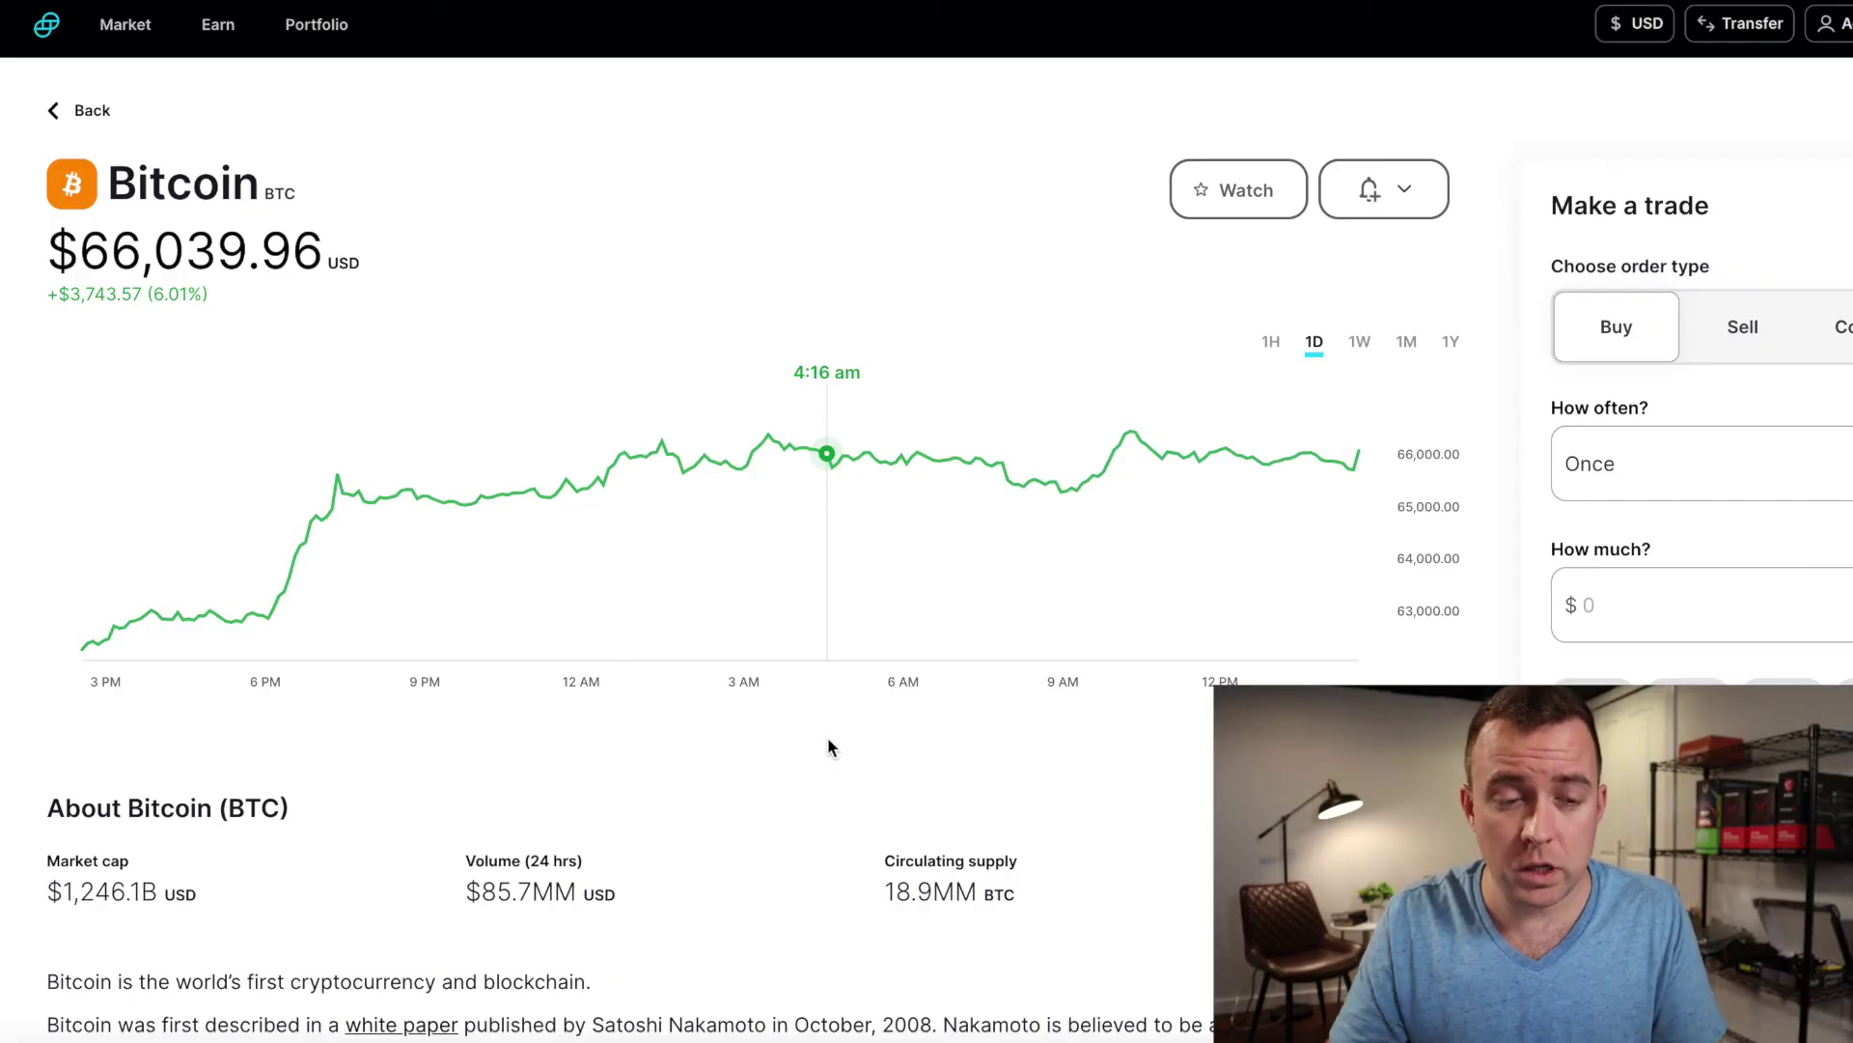
# Scroll Gemini's Bitcoin page to view holdings of 0.00150353 BTC worth $99.
pyautogui.scroll(-6, 827, 738)
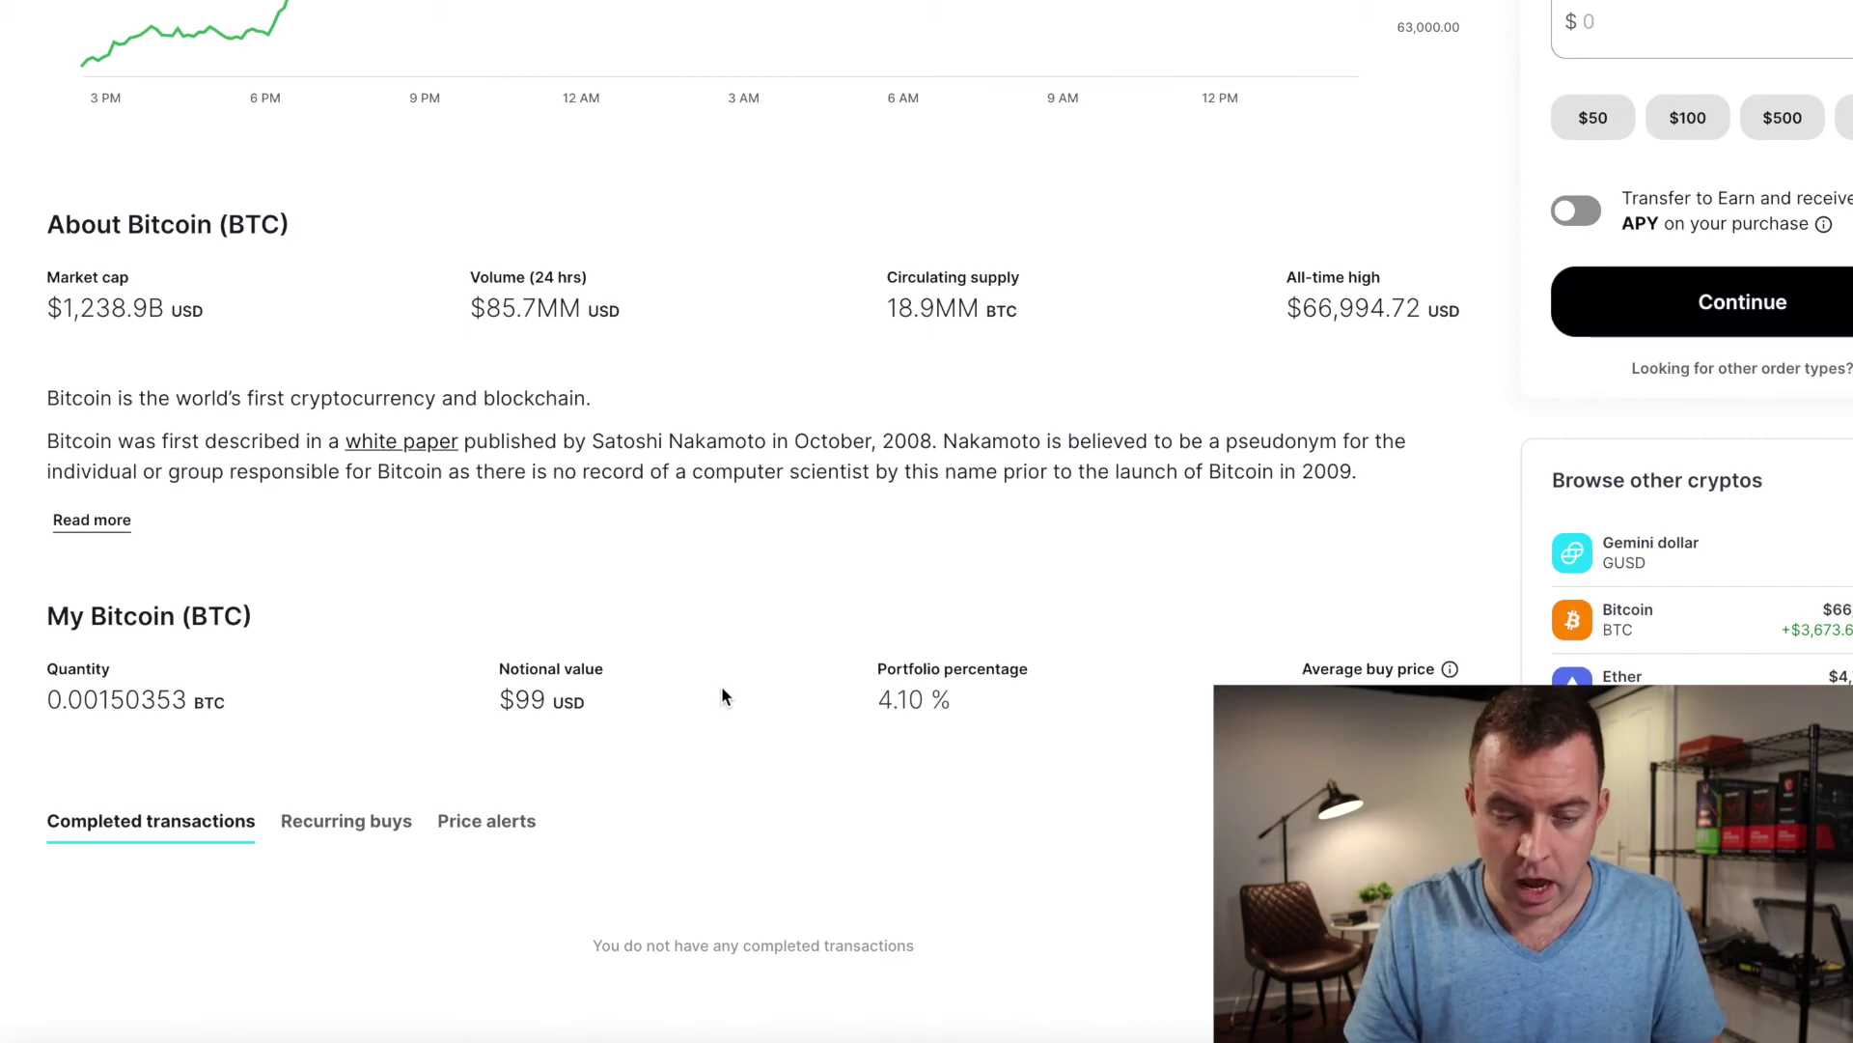
pyautogui.scroll(6, 757, 657)
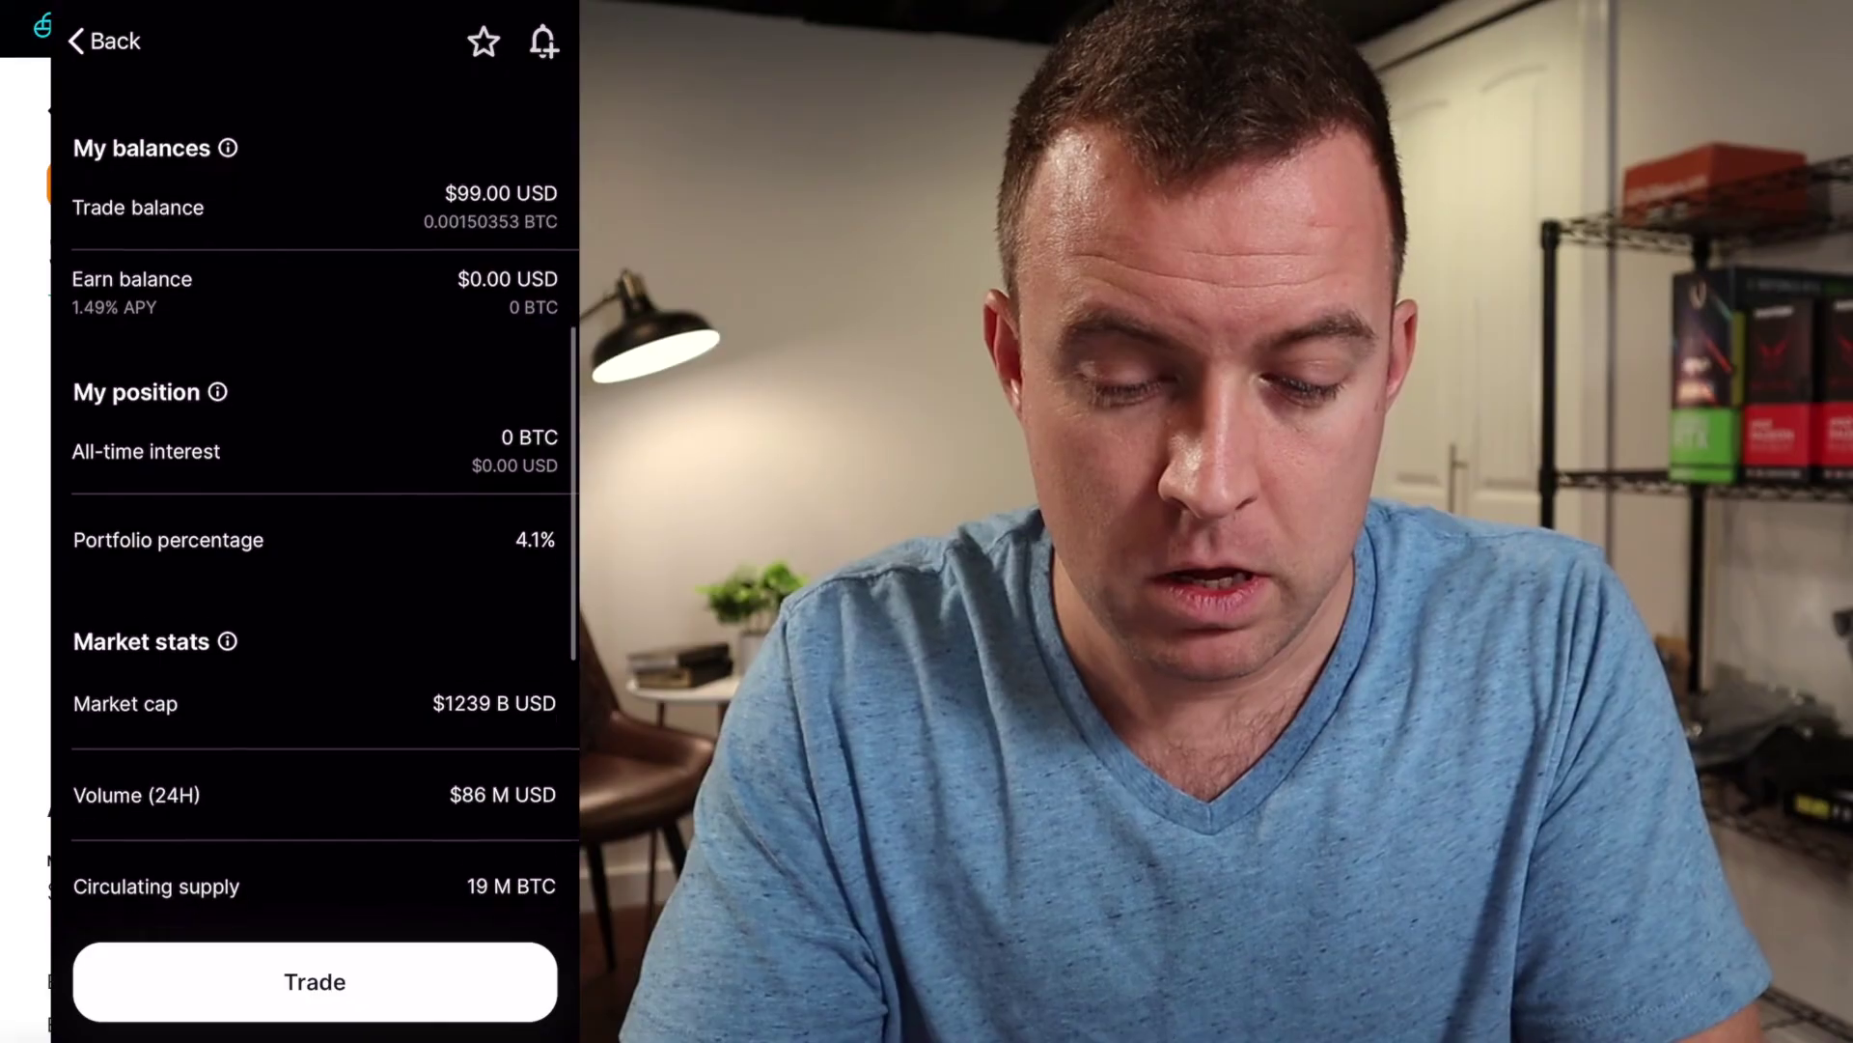
# Scroll the Gemini app's BTC page to check the $99.00 (0.00150353 BTC) trade balance.
pyautogui.scroll(-5, 315, 483)
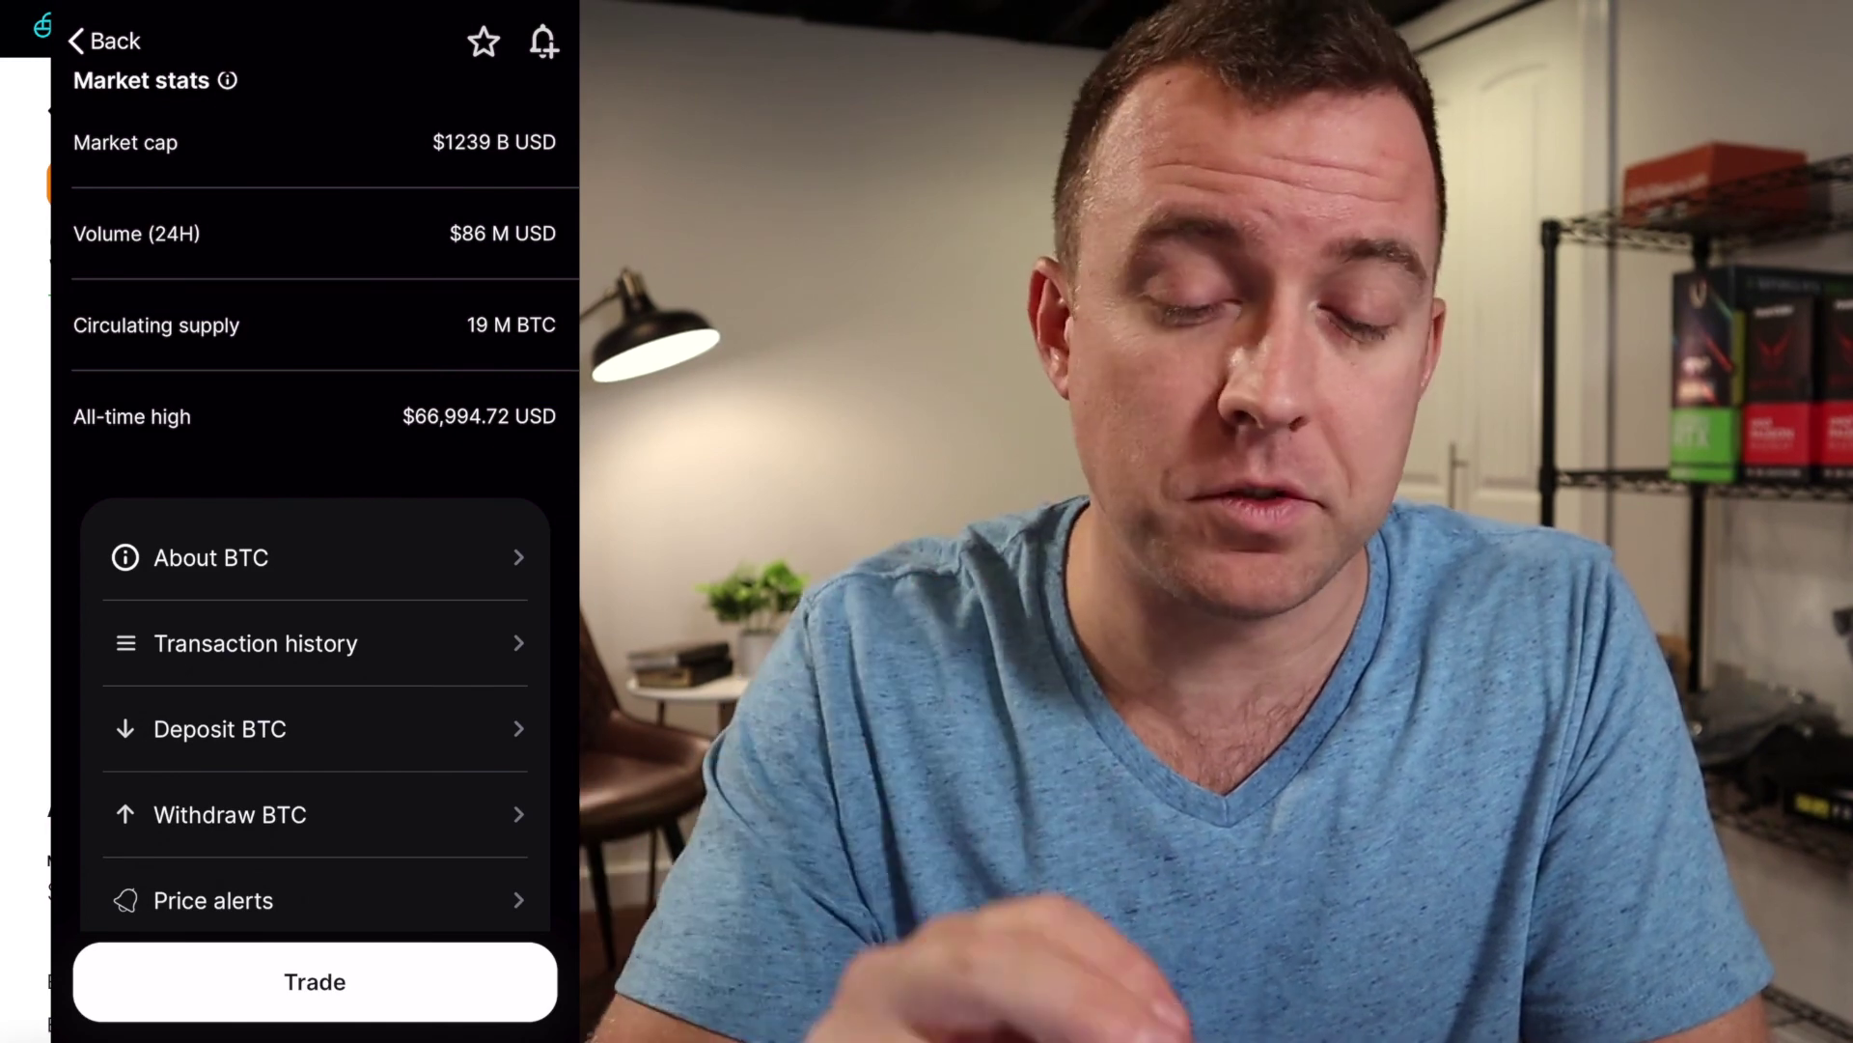
pyautogui.scroll(10, 315, 521)
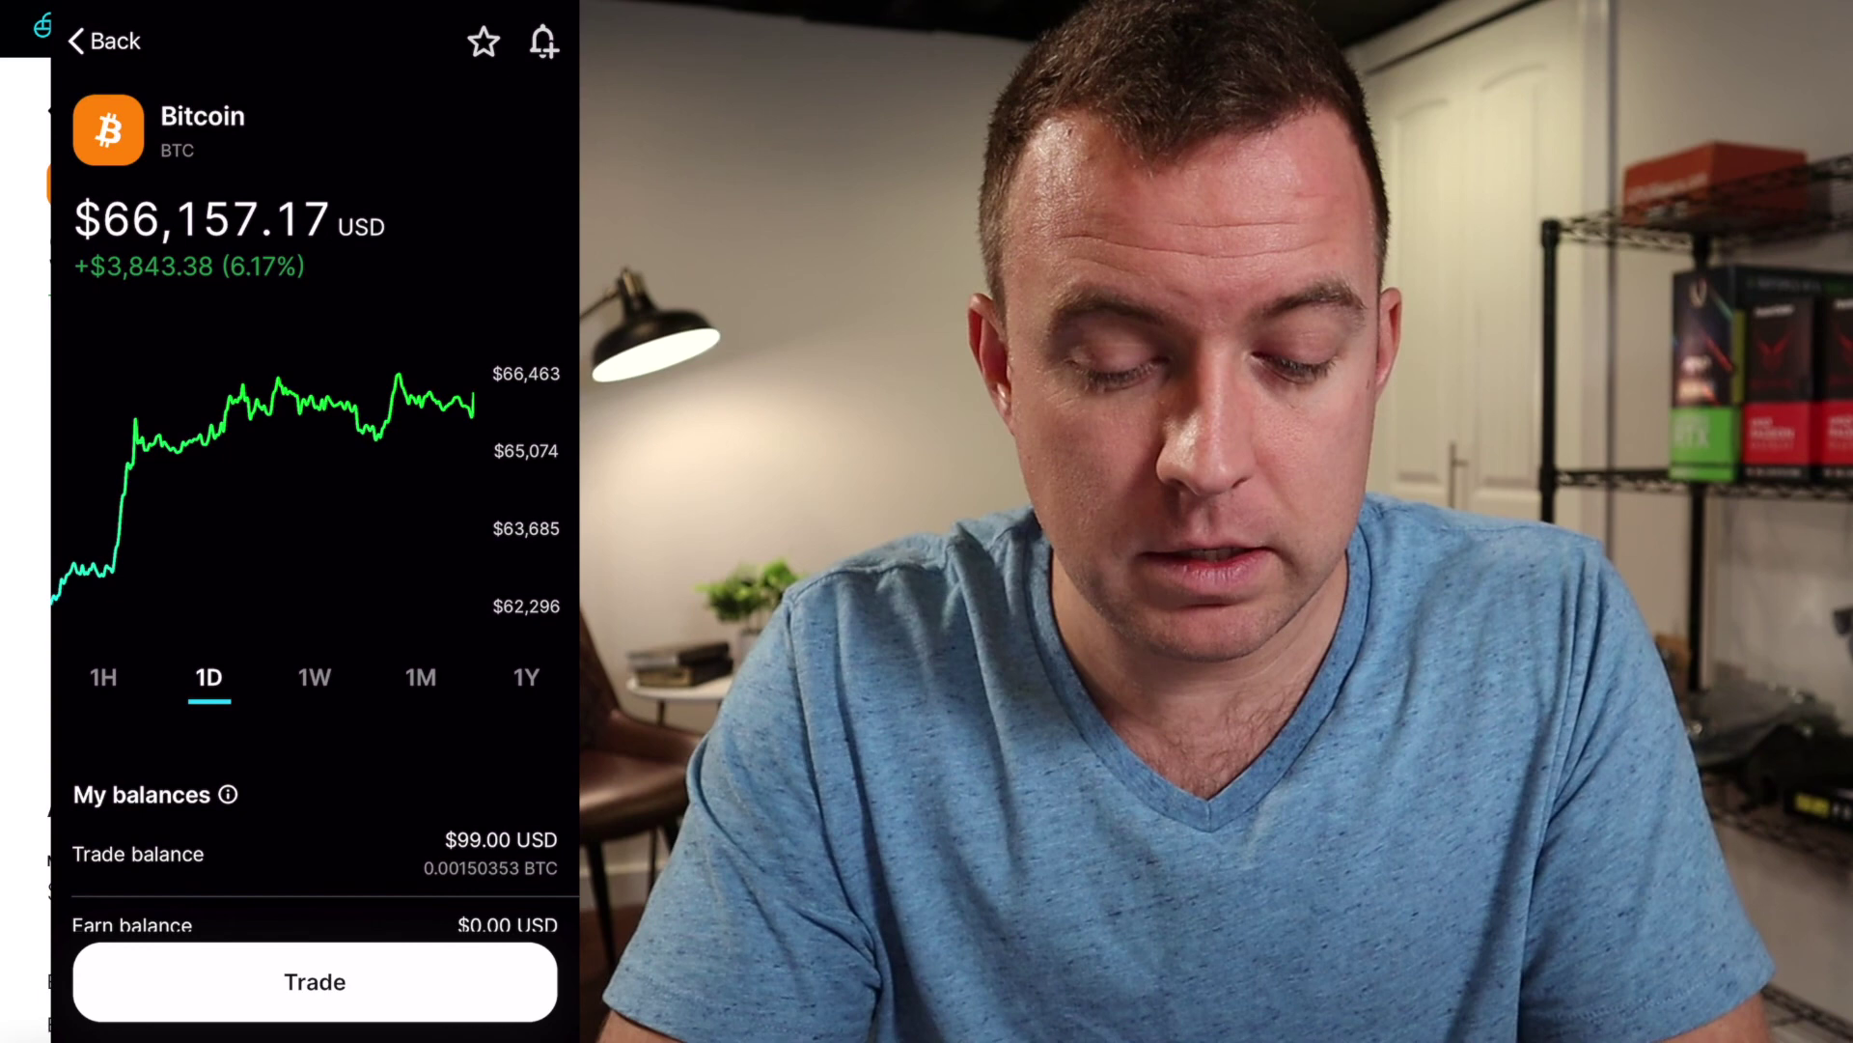
pyautogui.scroll(-5, 315, 521)
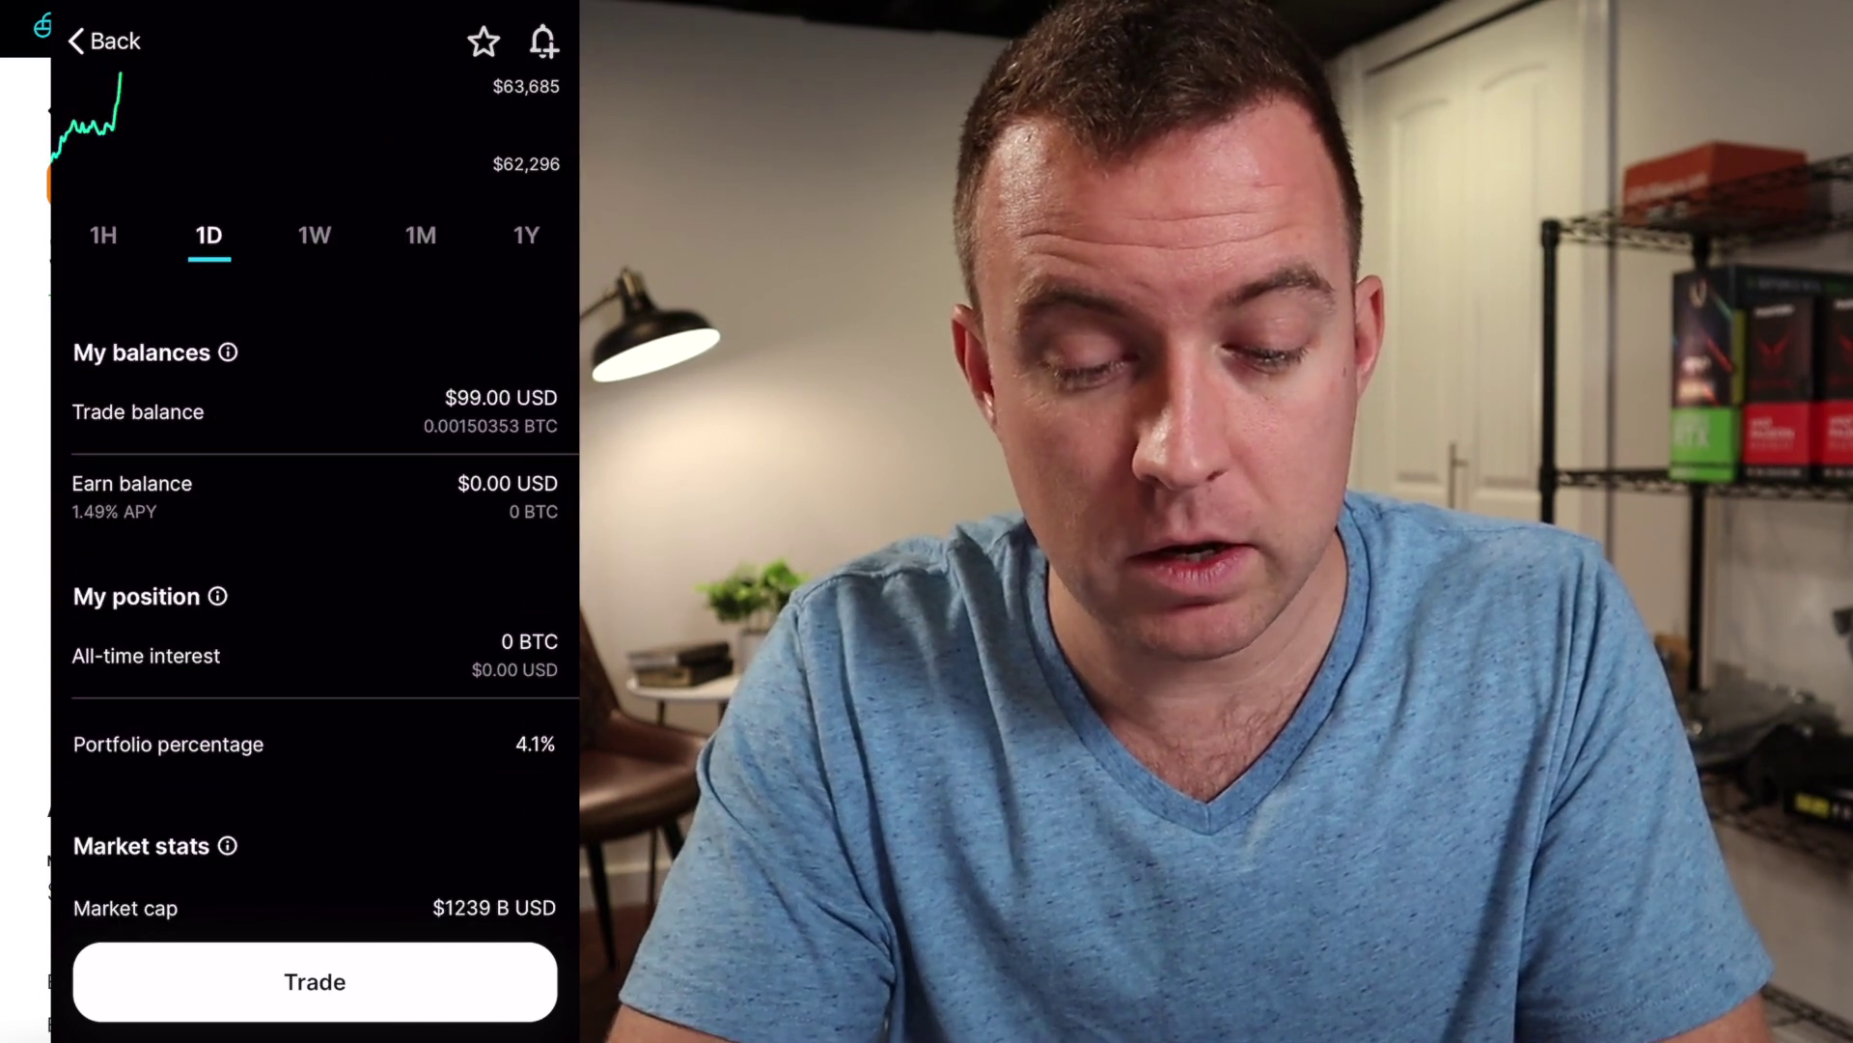